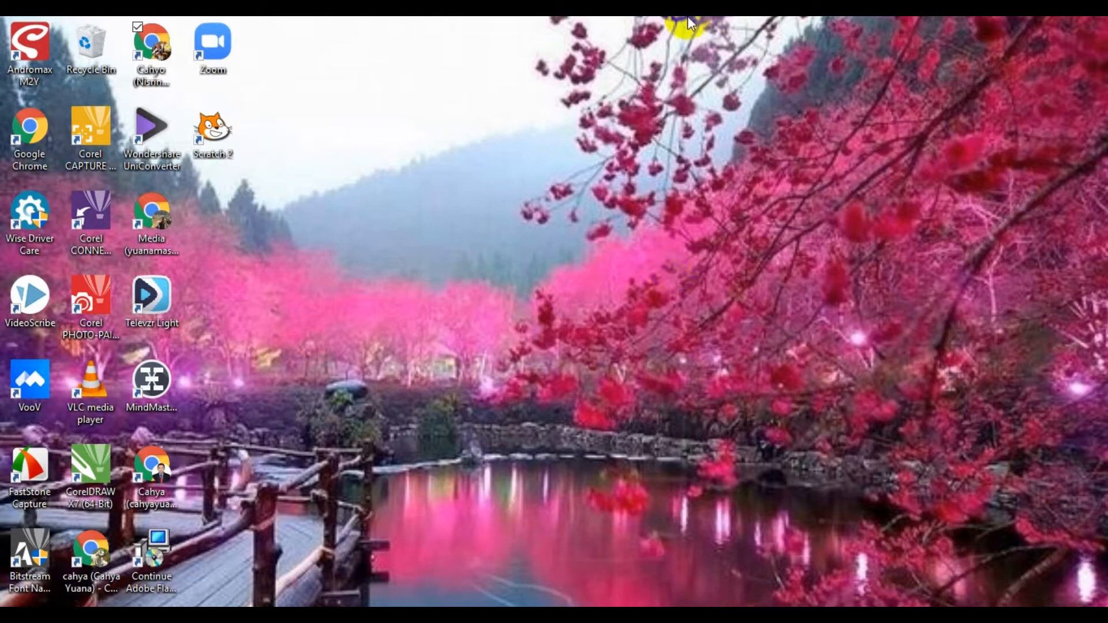
Step: Switch to Chrome and open the class work page of the Pelatihan Guru Seni Budaya class in Google Classroom
double_click(155, 43)
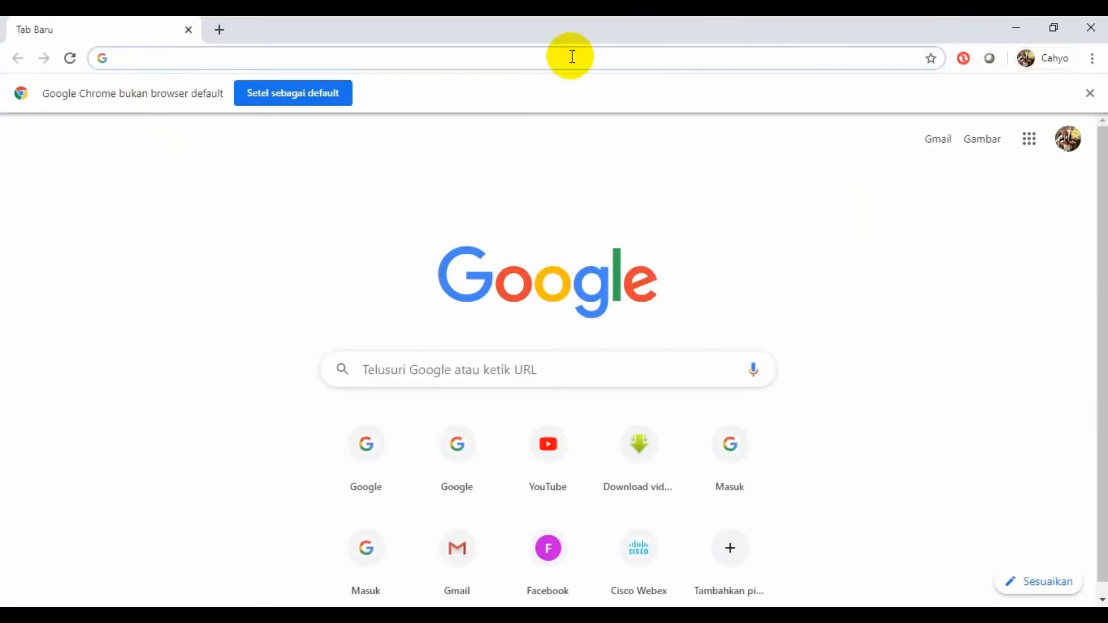
left_click(1021, 143)
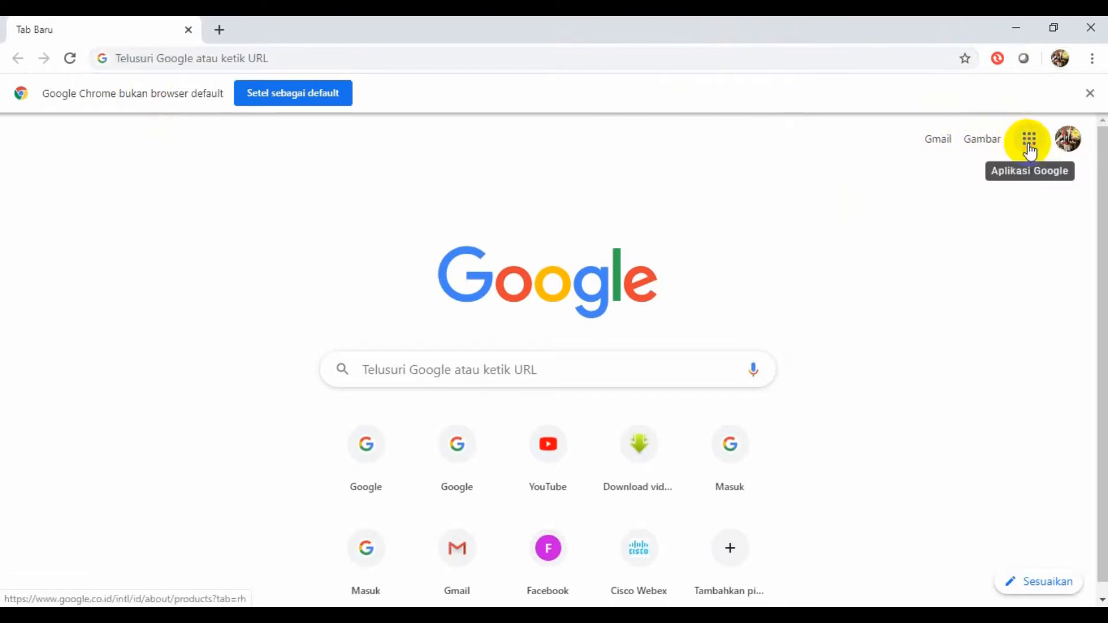
left_click_drag(1088, 317, 1094, 479)
left_click(959, 375)
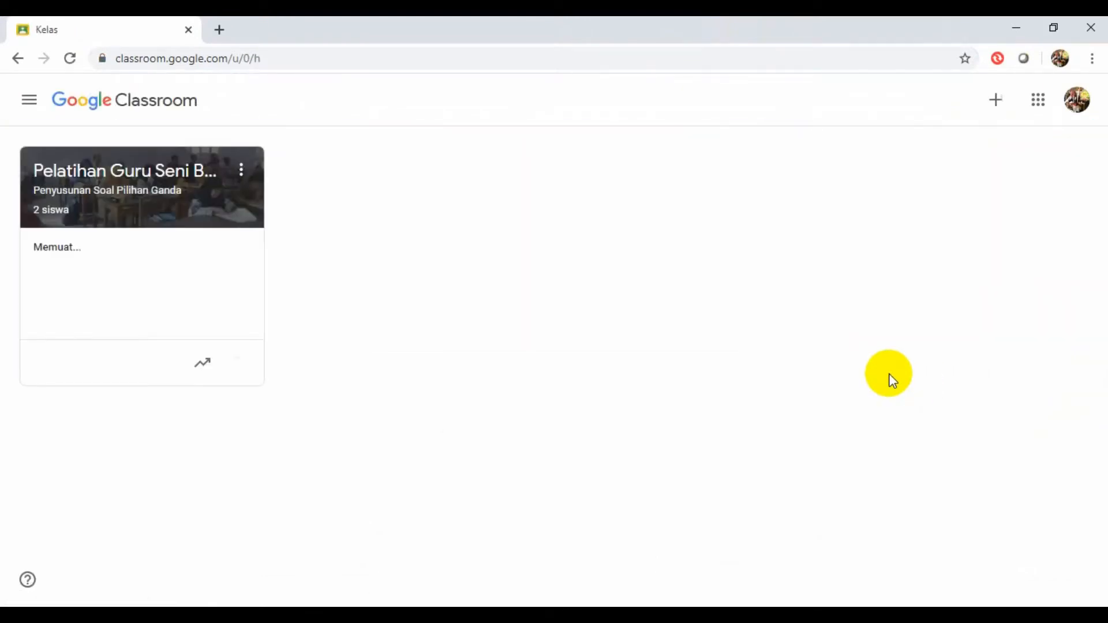
left_click(118, 173)
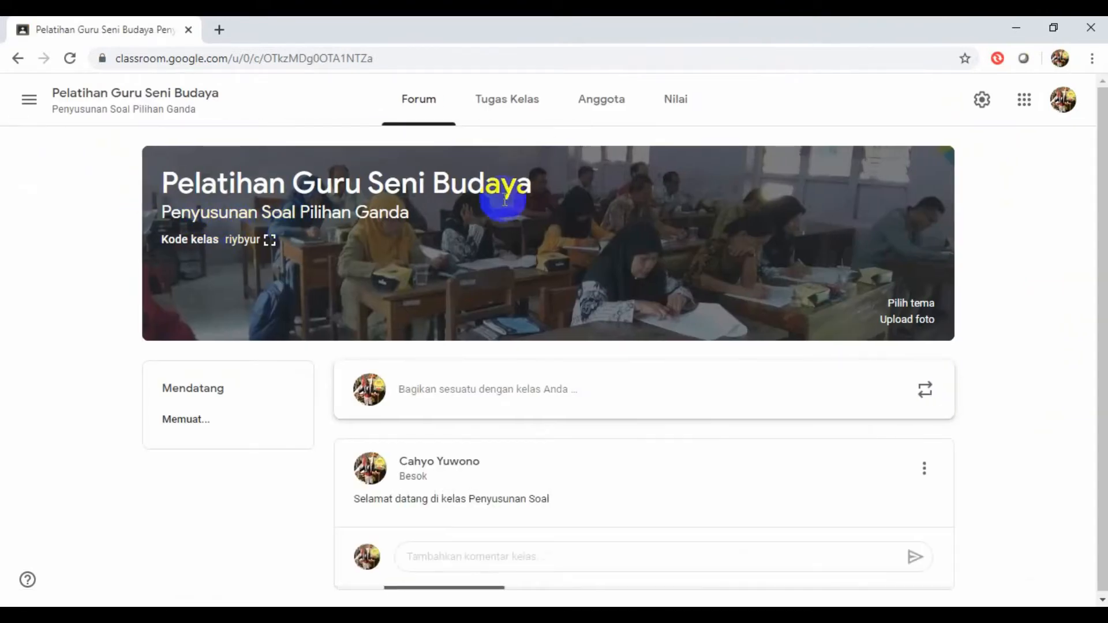
left_click(513, 104)
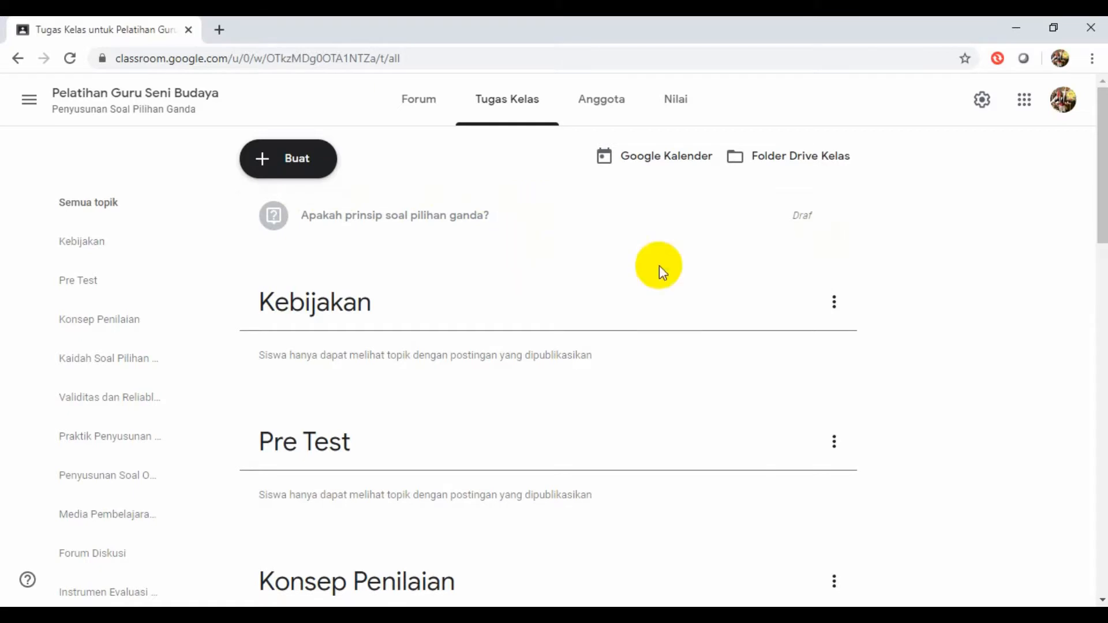
Step: Delete the draft question "Apakah prinsip soal pilihan ganda?" from the class work
left_click(833, 219)
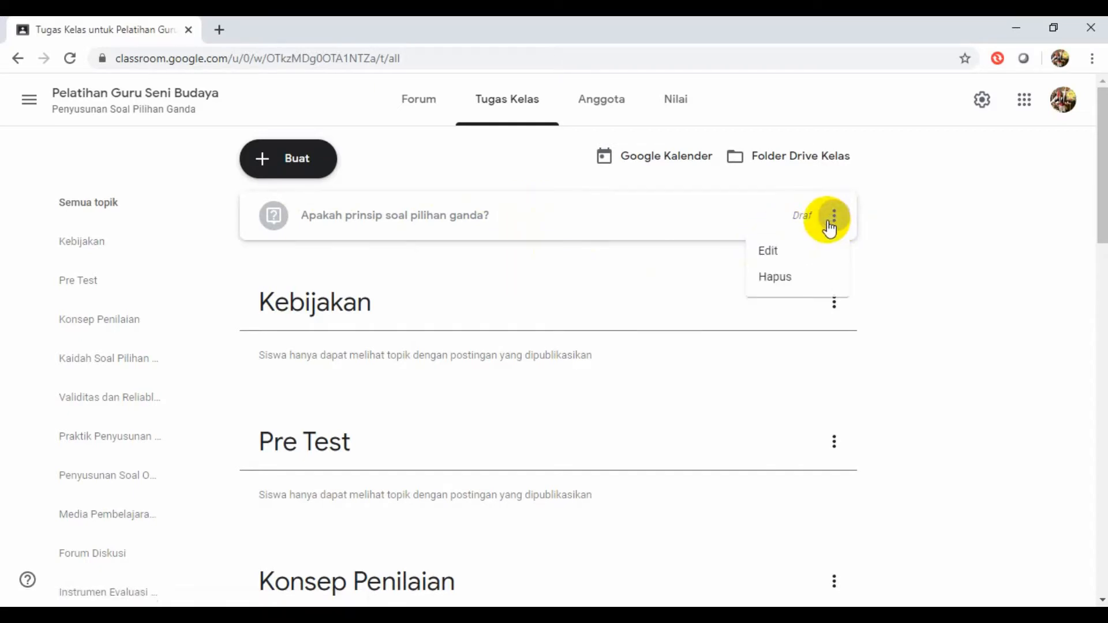
left_click(772, 279)
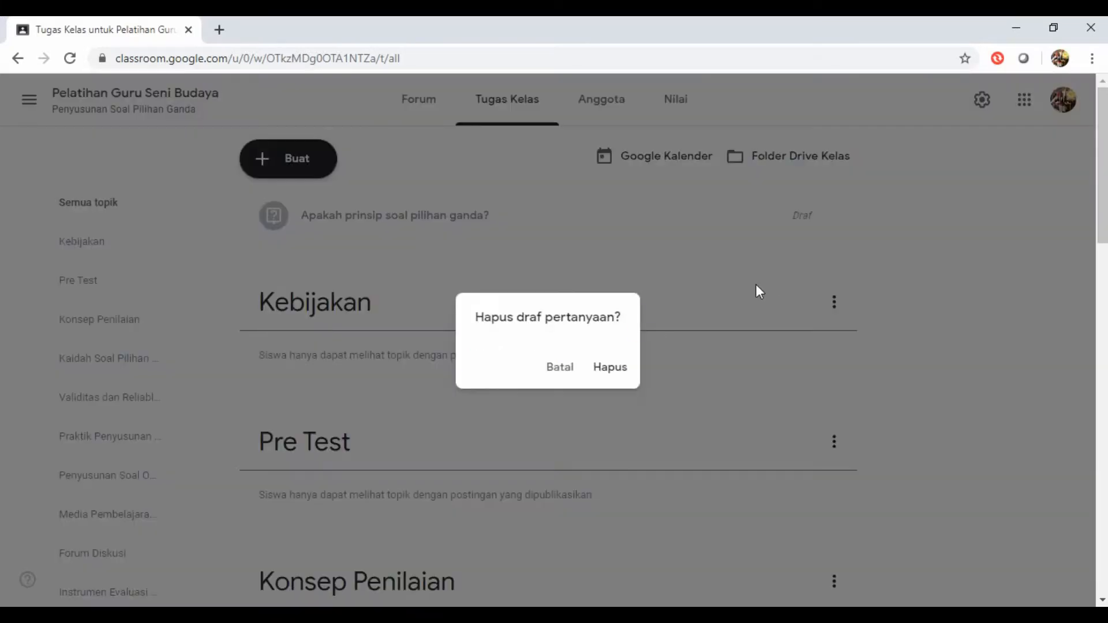
left_click(599, 367)
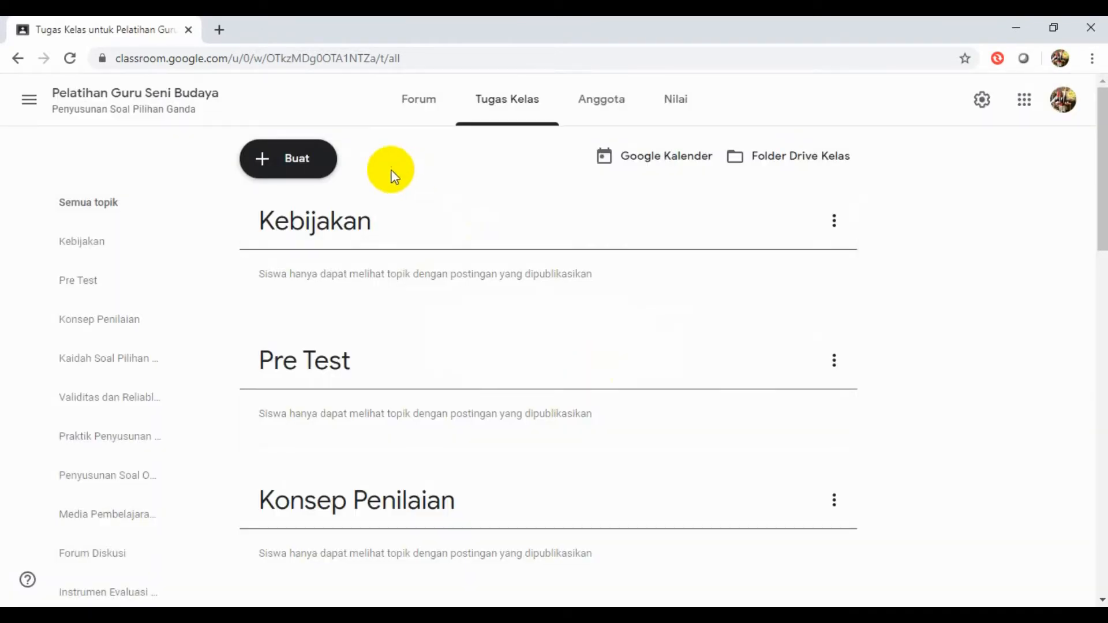
Step: Create a quiz assignment (Tugas kuis) with the title "Pre Test Penyusunan Soal Pilihan Ganda"
left_click(299, 171)
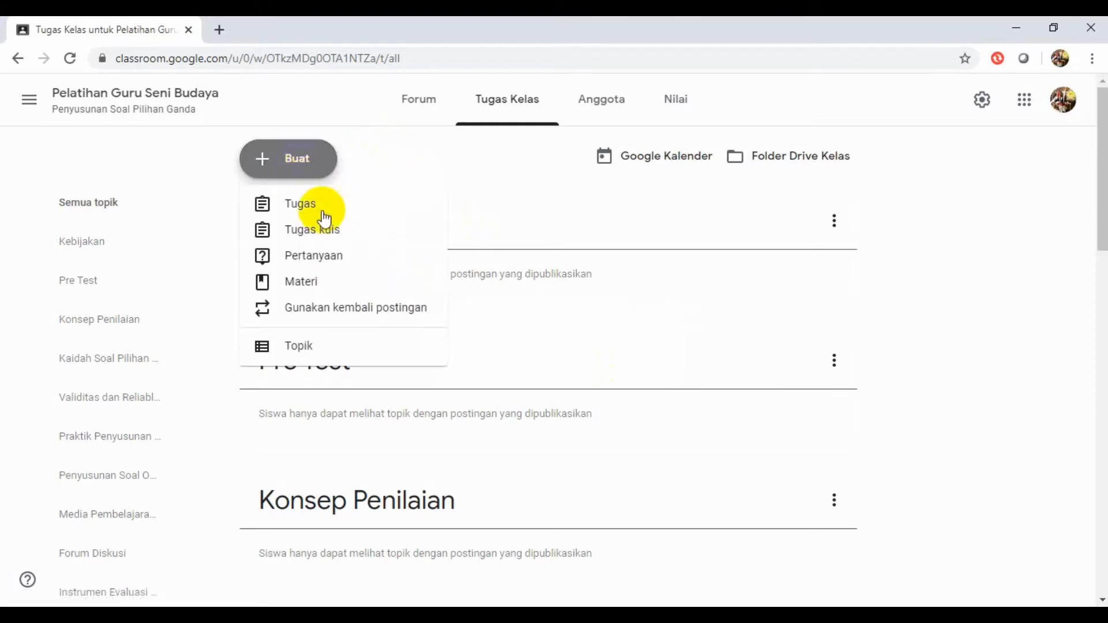
left_click(329, 239)
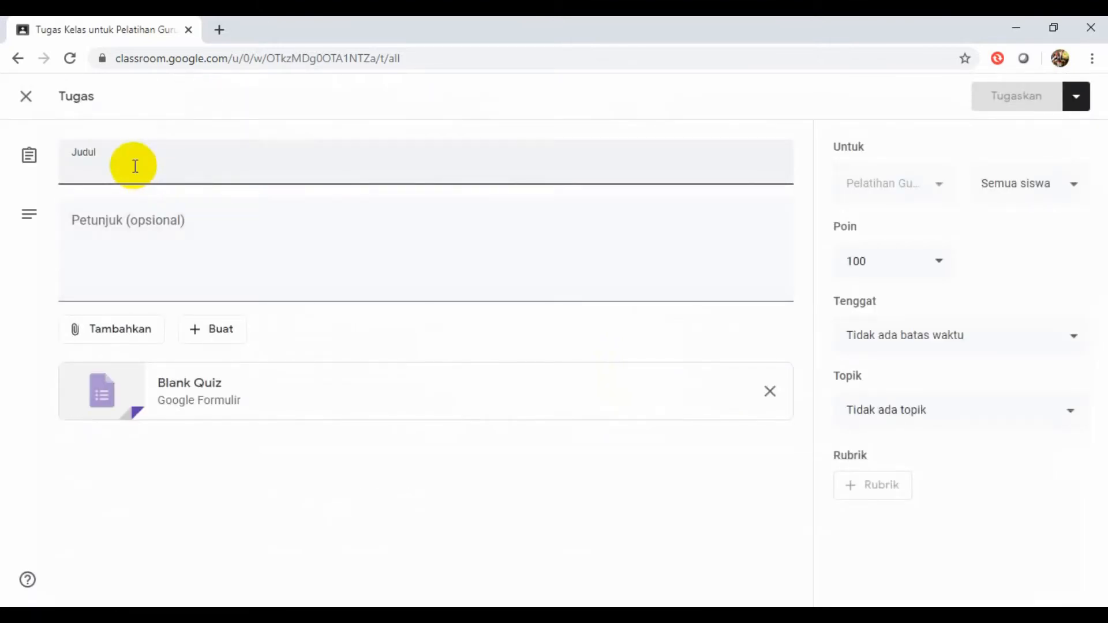
type("Pr")
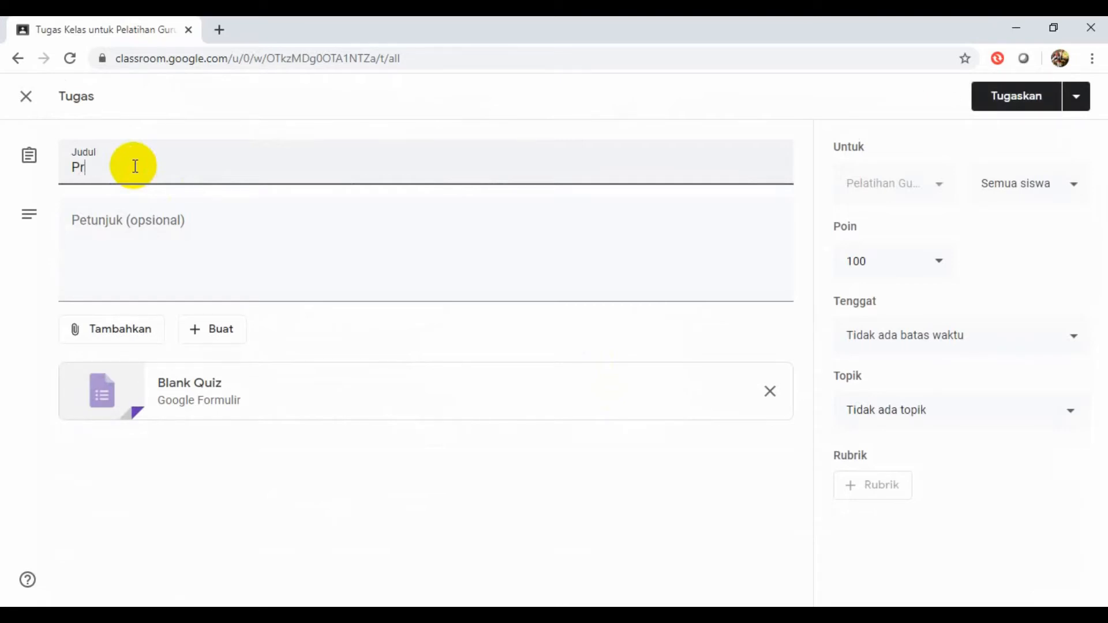
type("we ")
type("Twe")
type("est")
type(" Pe")
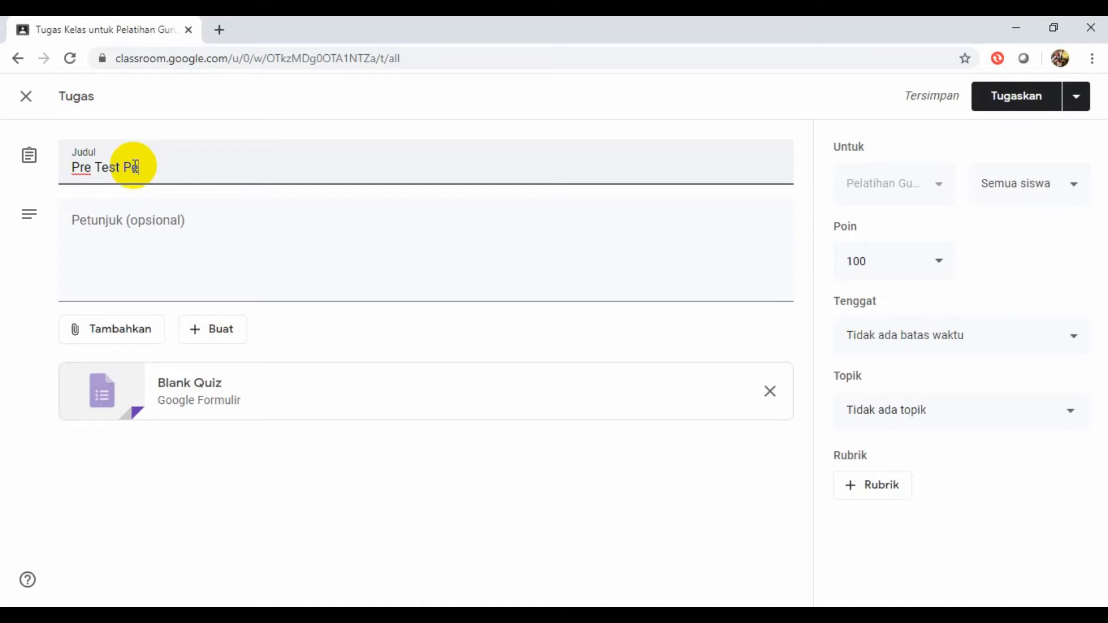
type("nyusunan")
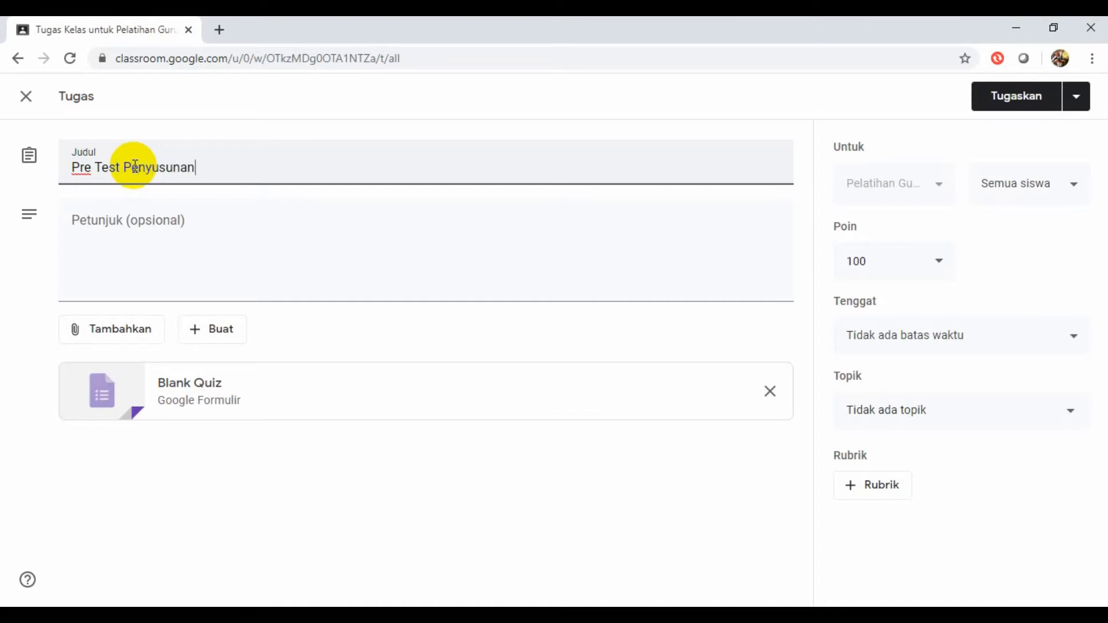
type(" Soal Pilihan Ganda")
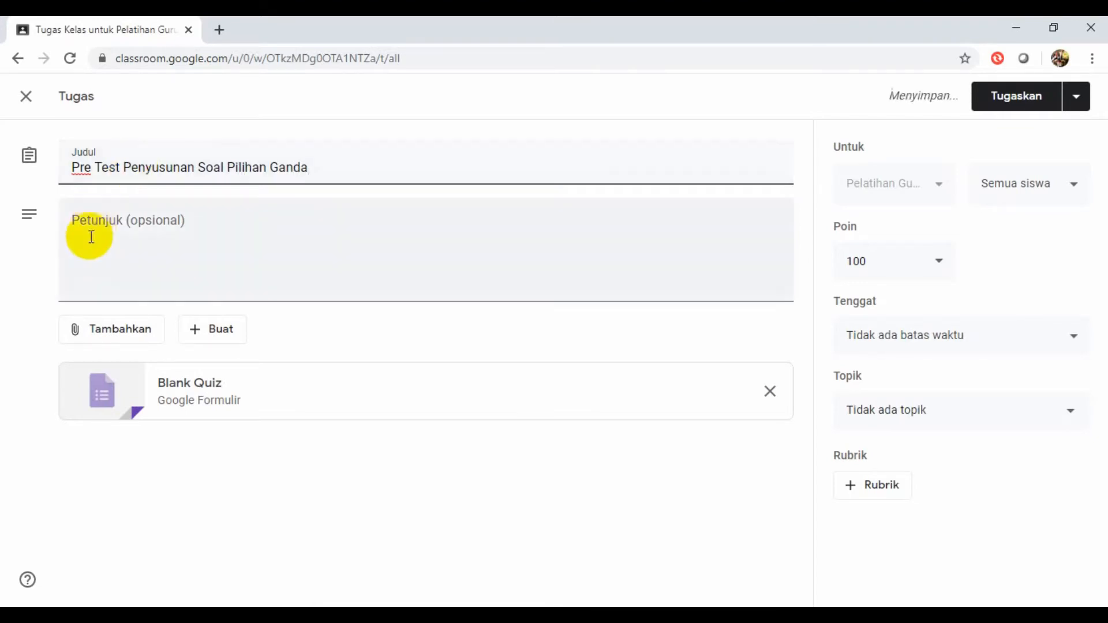
Step: Enter "1. Jawablah semua soal" as the first line of the assignment's instructions
left_click(144, 218)
type("1")
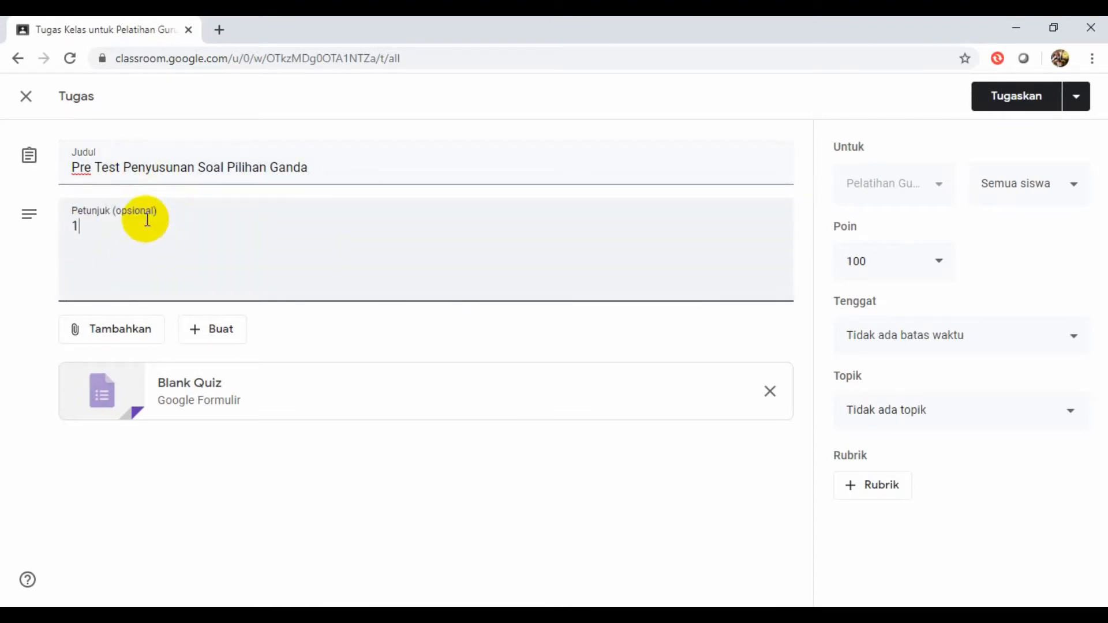
type(". Jawaba")
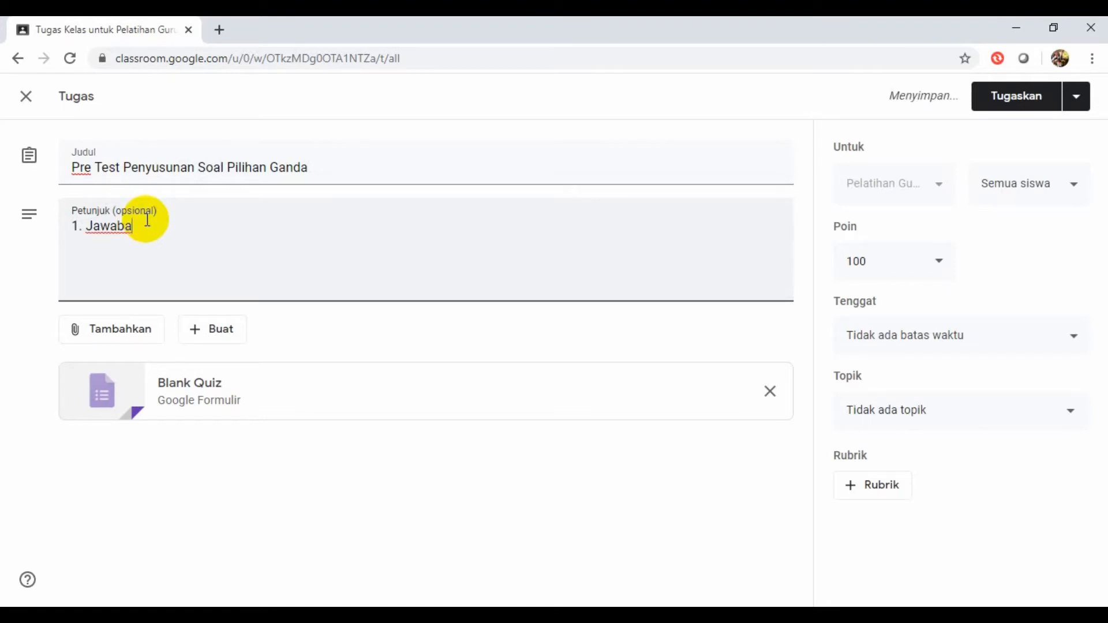
key("BackSpace")
type("lah sem")
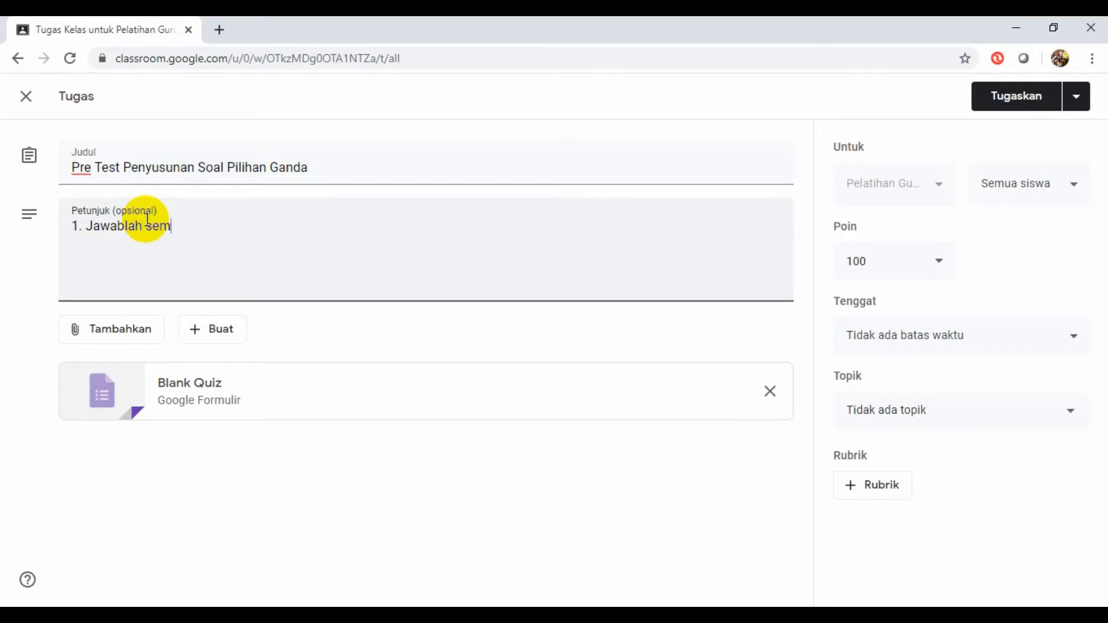
type("ua sao")
key("BackSpace")
key("BackSpace")
type("oal")
Step: Add the second instruction line "2. Pililah jawaban yang paling anda anggap benar" to the assignment
key("Return")
type("2.")
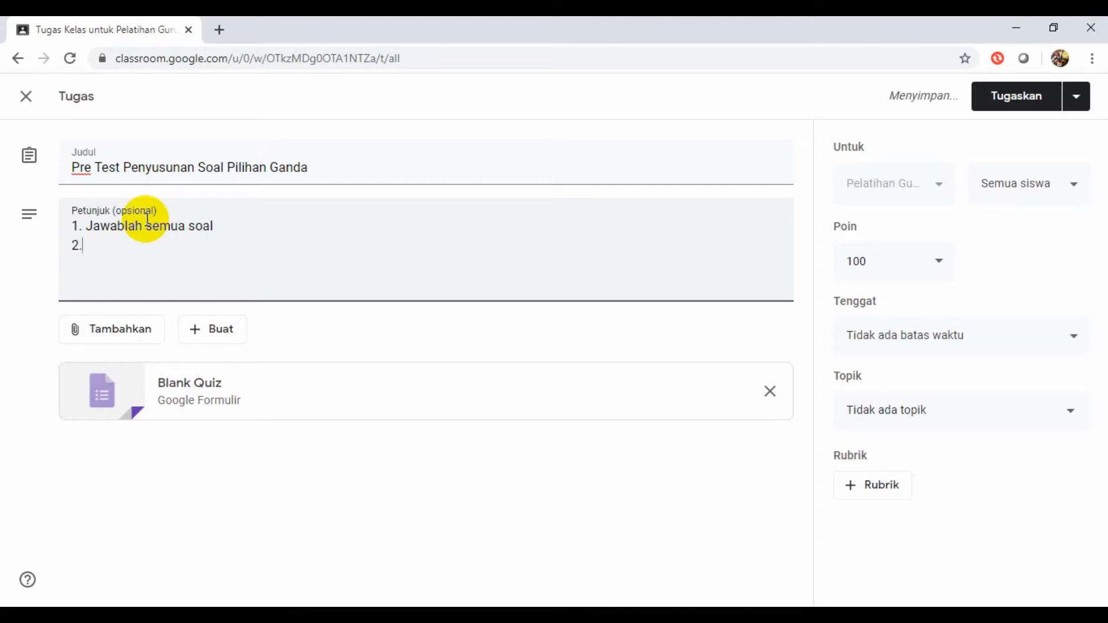
type("Jawa")
key("BackSpace")
key("BackSpace")
key("BackSpace")
key("BackSpace")
type("Pil;lah j")
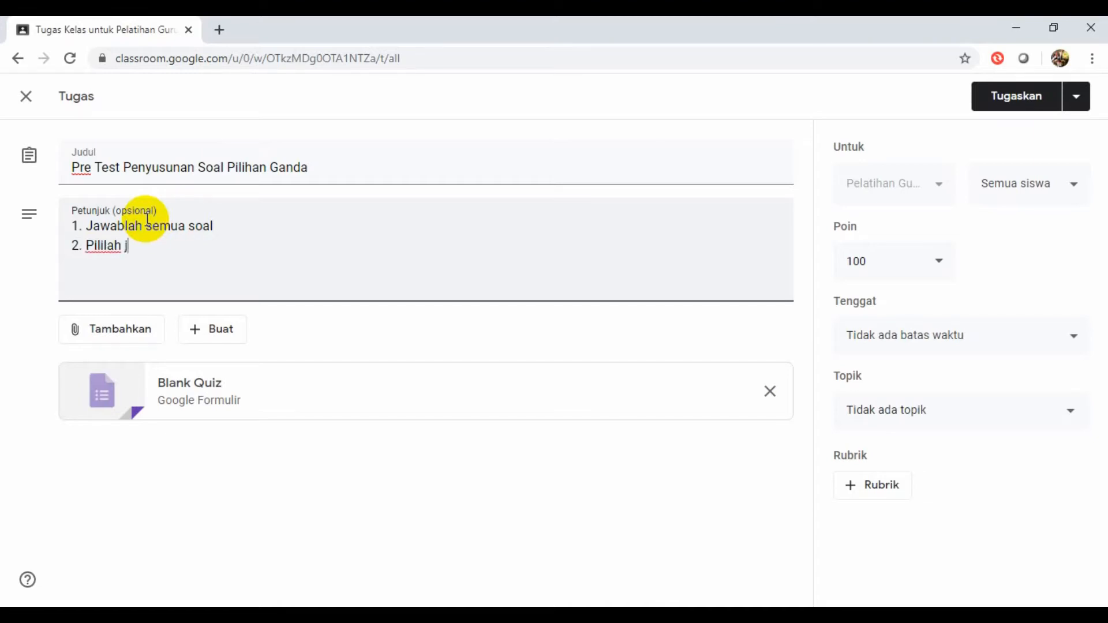
type("awaban yang palin")
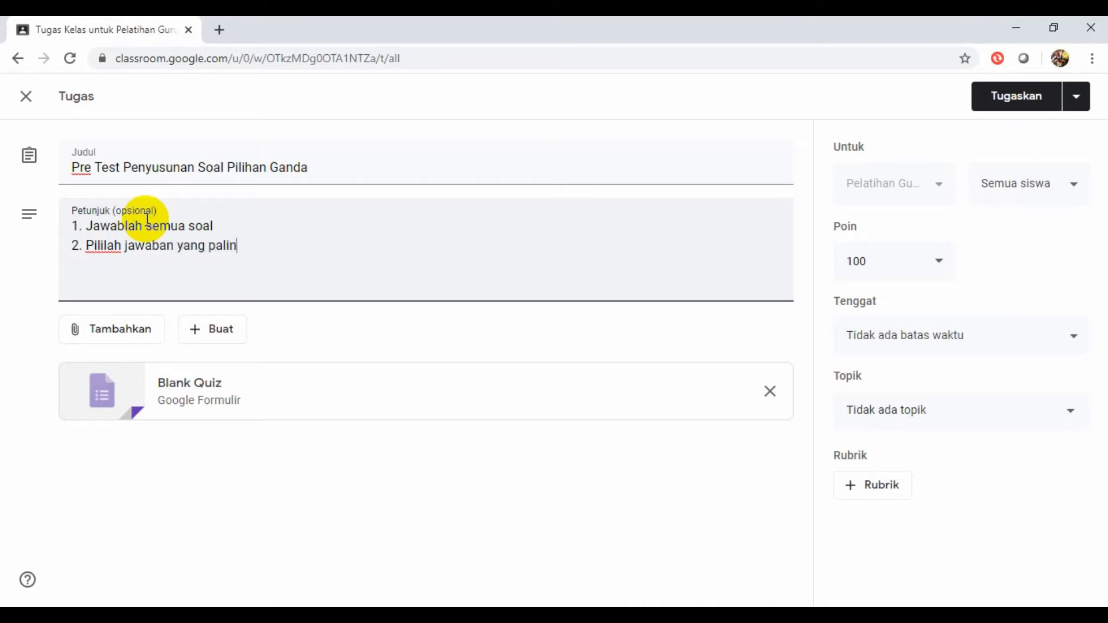
type("g anda angga[")
type("p ")
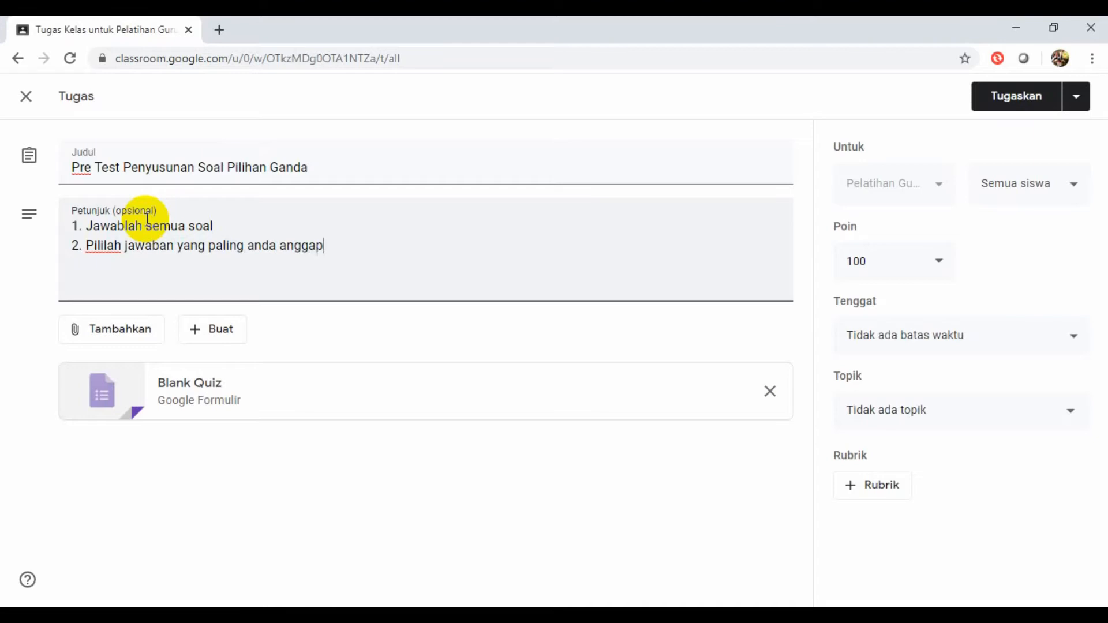
type("benar")
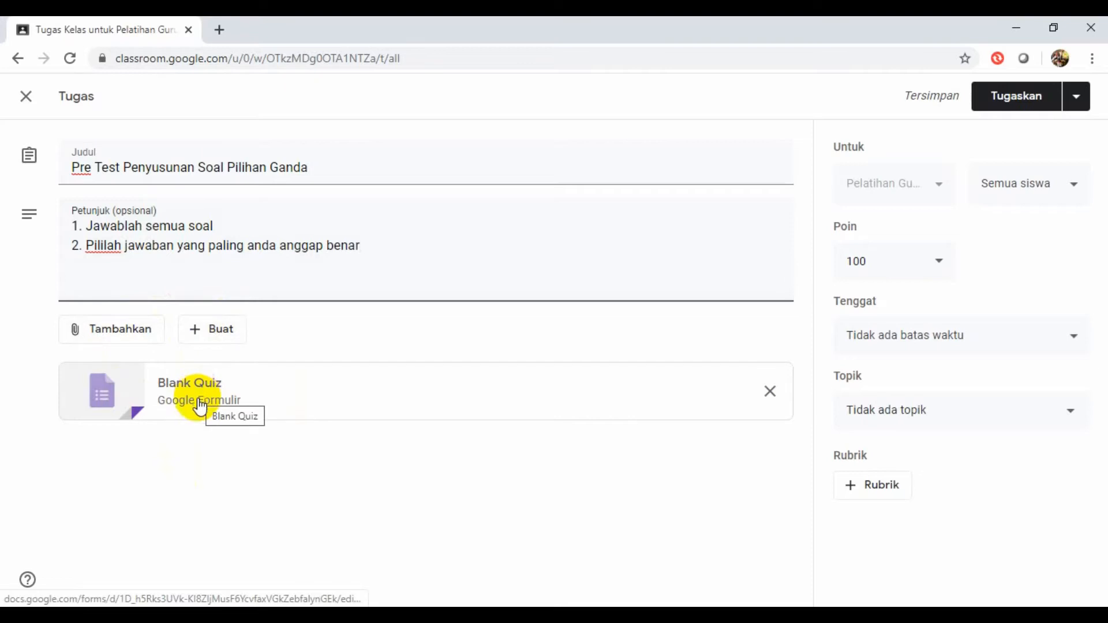
left_click(106, 334)
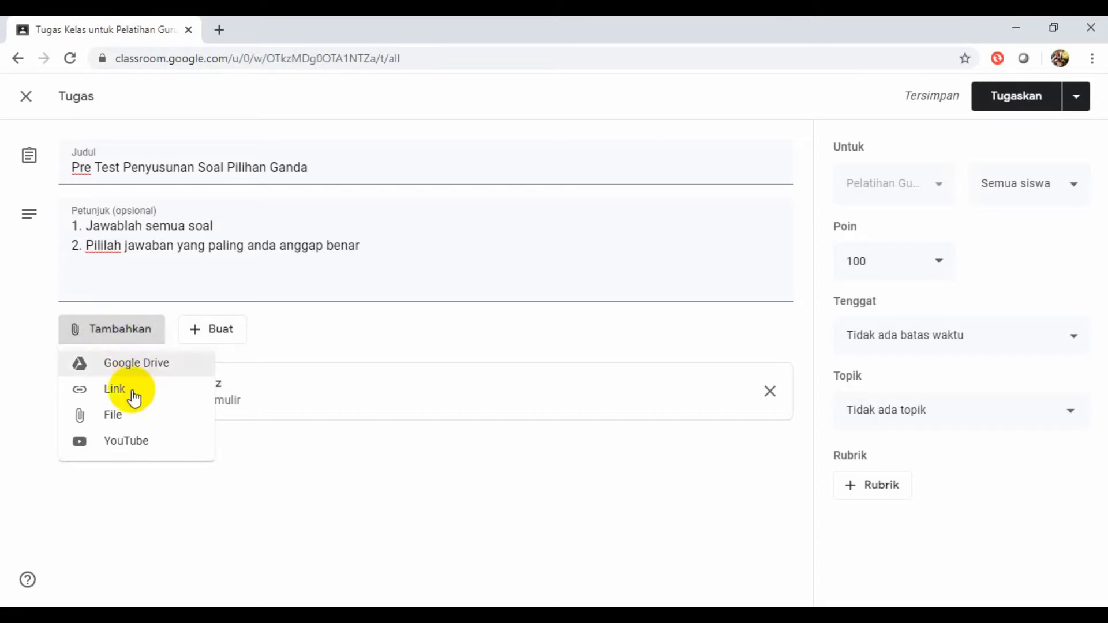
left_click(97, 391)
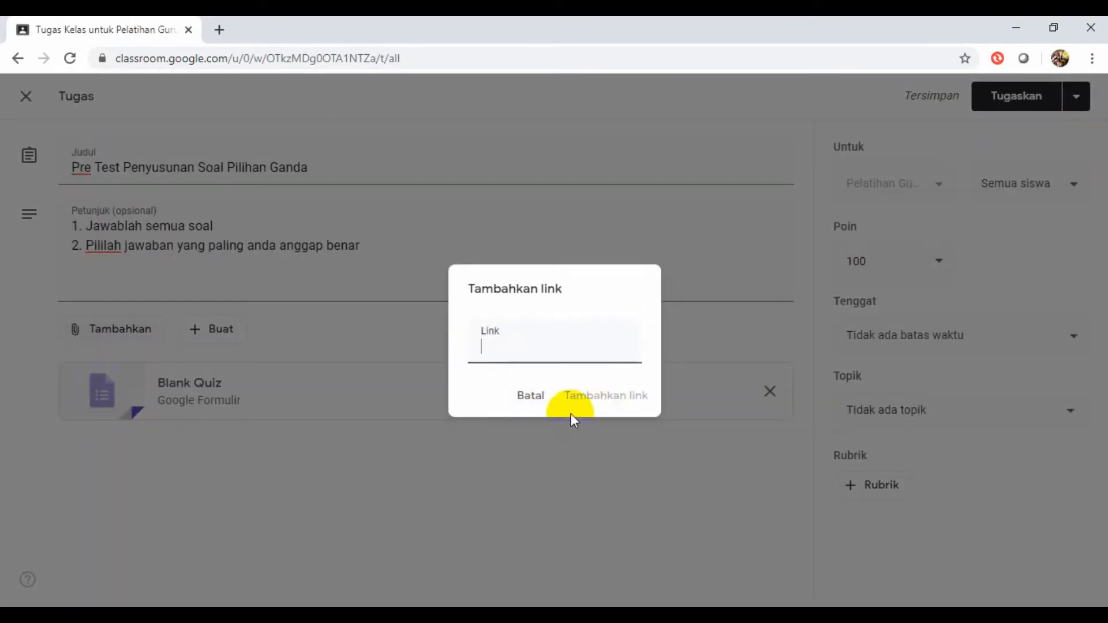
left_click(527, 397)
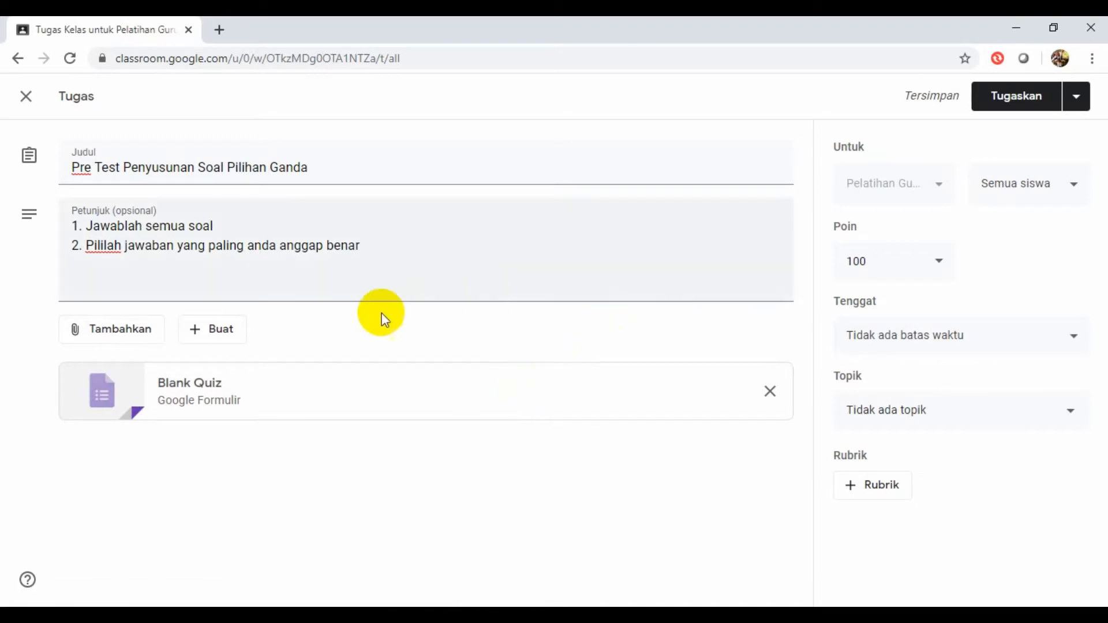
Step: Create a new Google Form as an additional attachment and return to the assignment
left_click(211, 335)
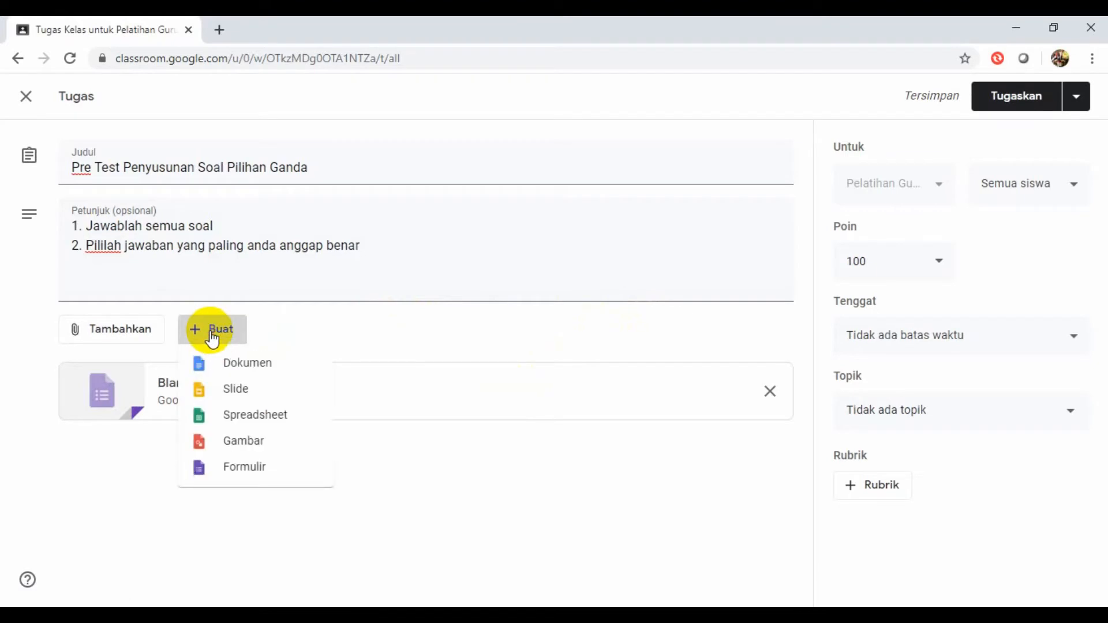
left_click(247, 470)
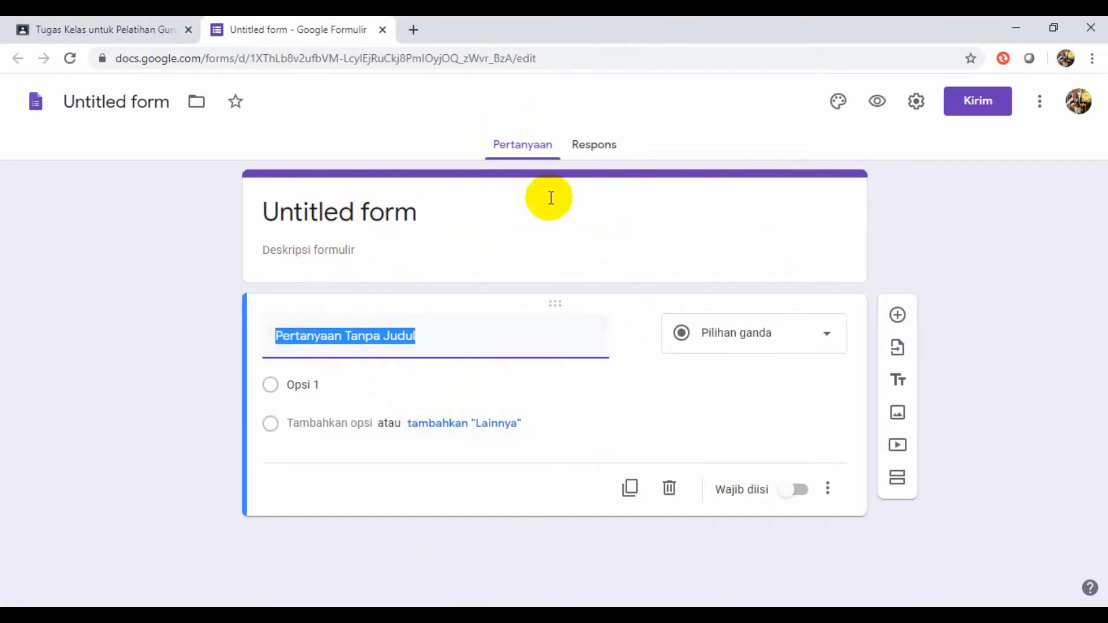
left_click(115, 31)
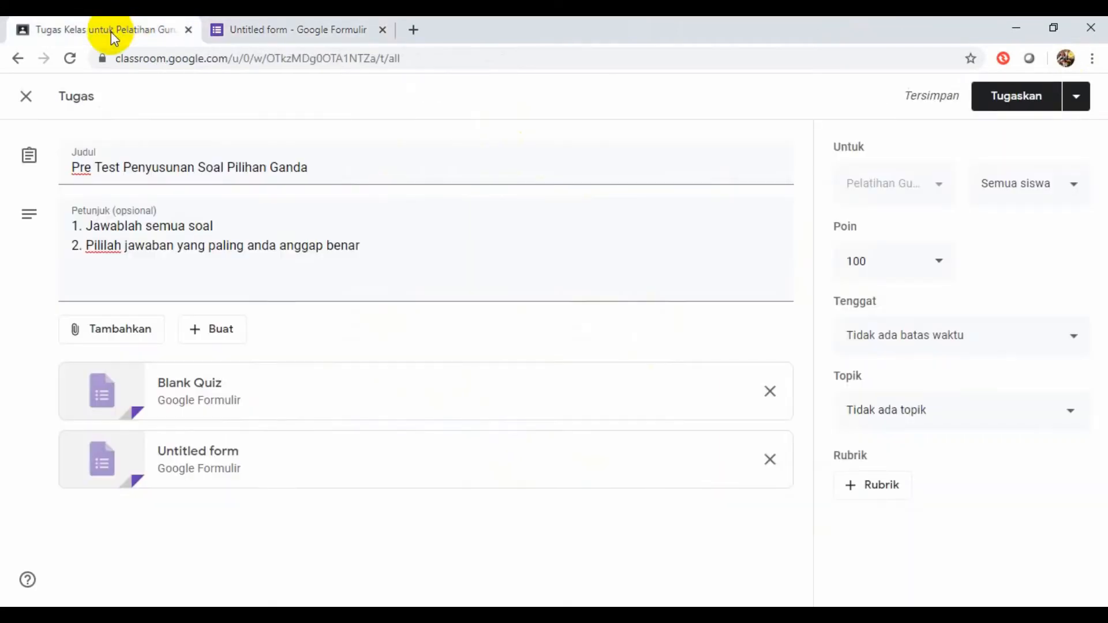
Step: Open the attached Blank Quiz form and examine its quiz settings, closing them without saving
left_click(192, 401)
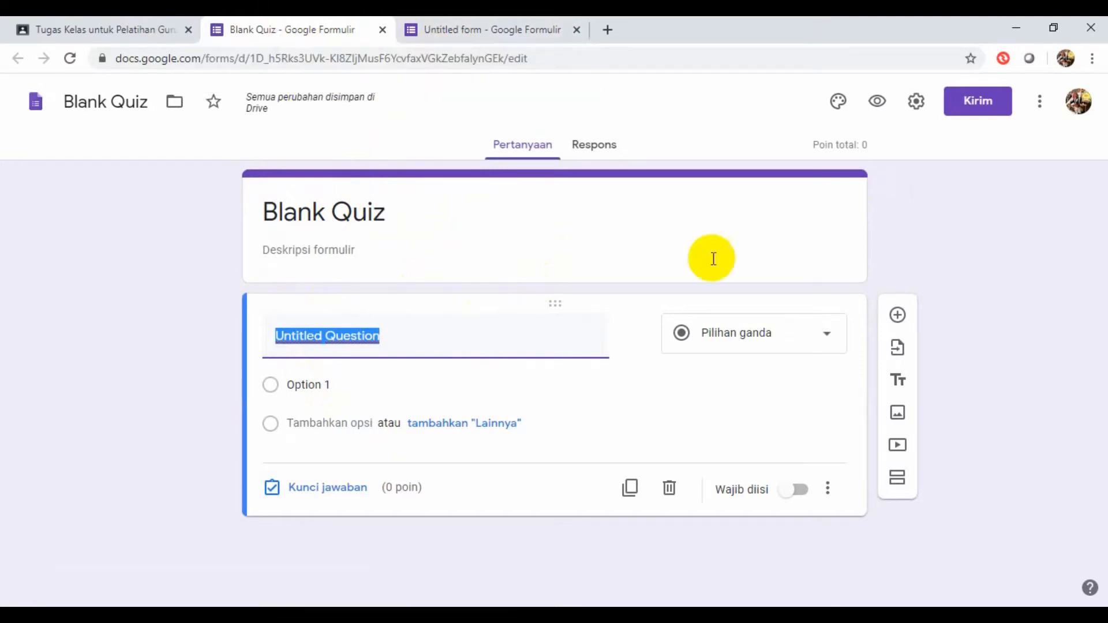
left_click(918, 104)
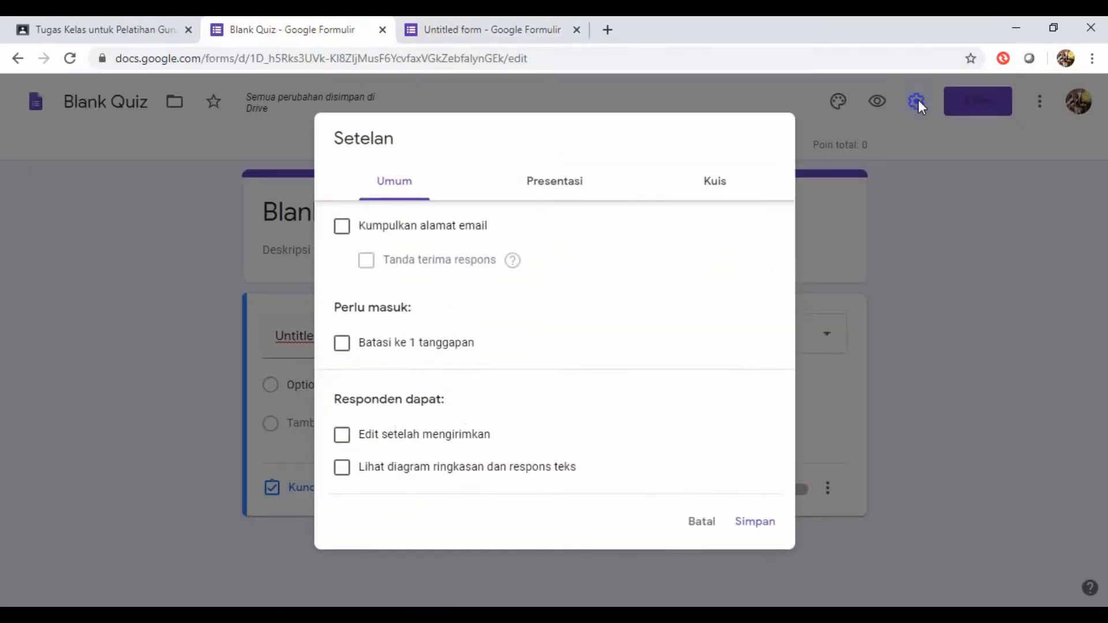
left_click(720, 188)
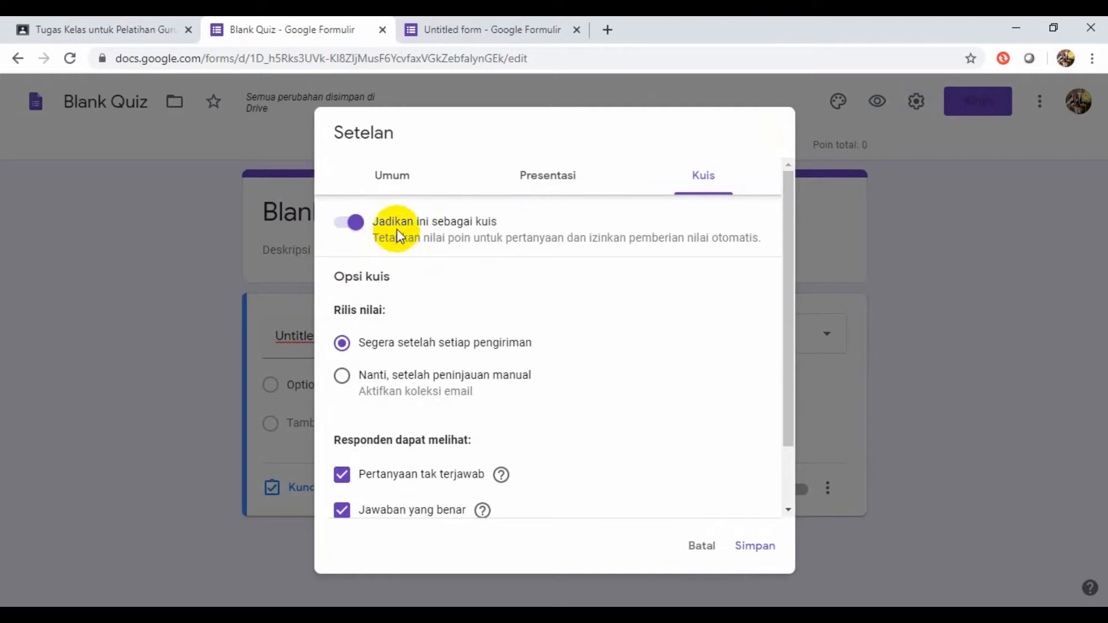
left_click(701, 548)
Step: Examine the quiz settings of the Untitled form for comparison, closing them without saving
left_click(451, 35)
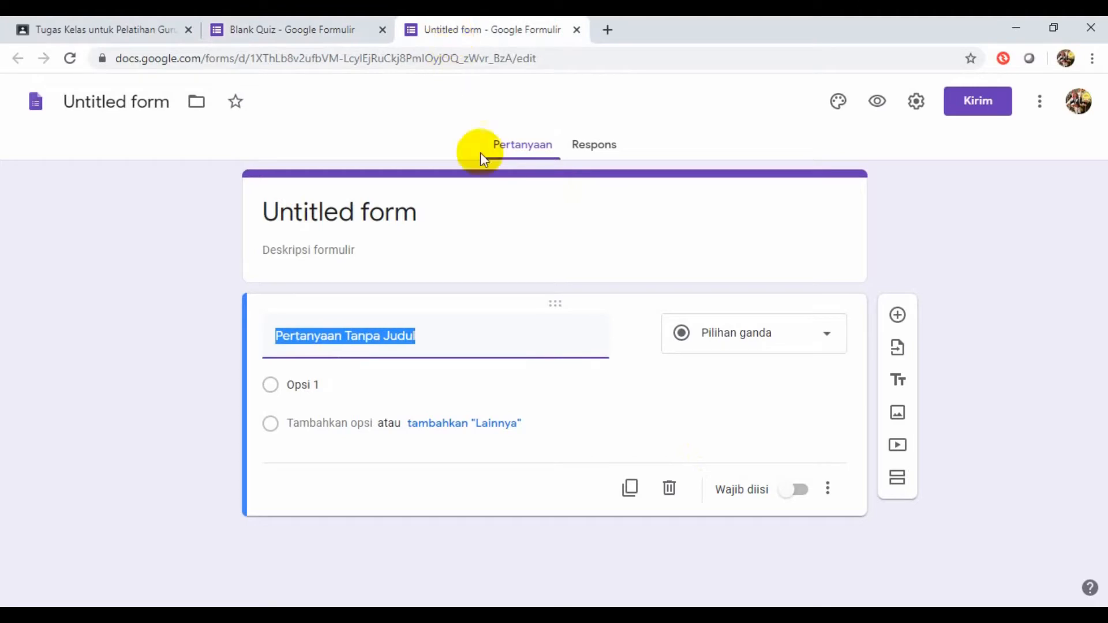
left_click(918, 102)
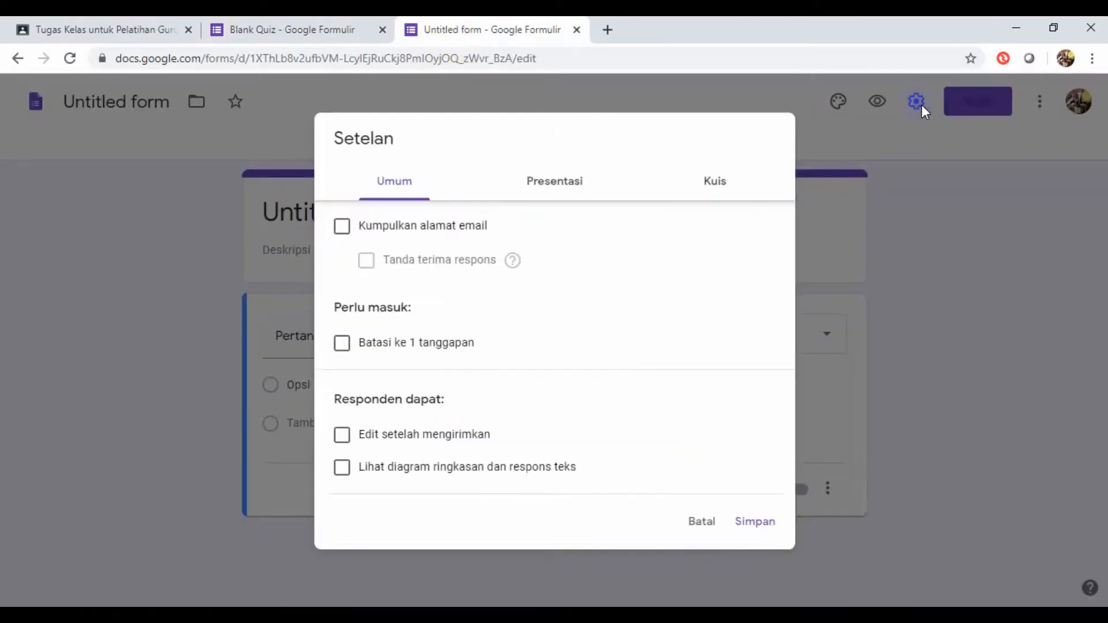
left_click(712, 180)
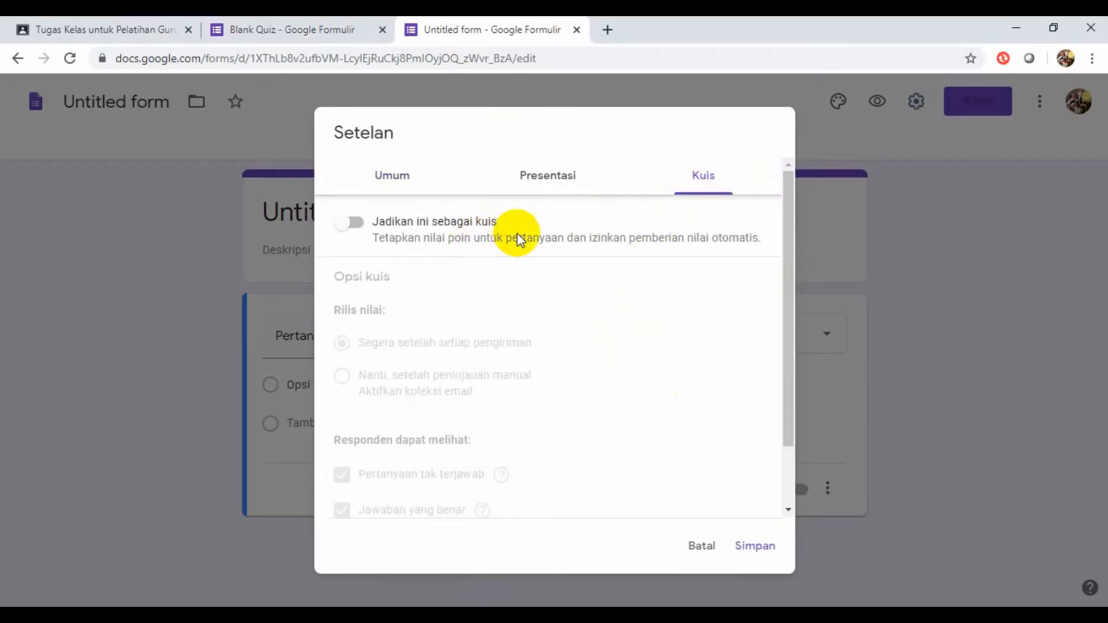
left_click(707, 554)
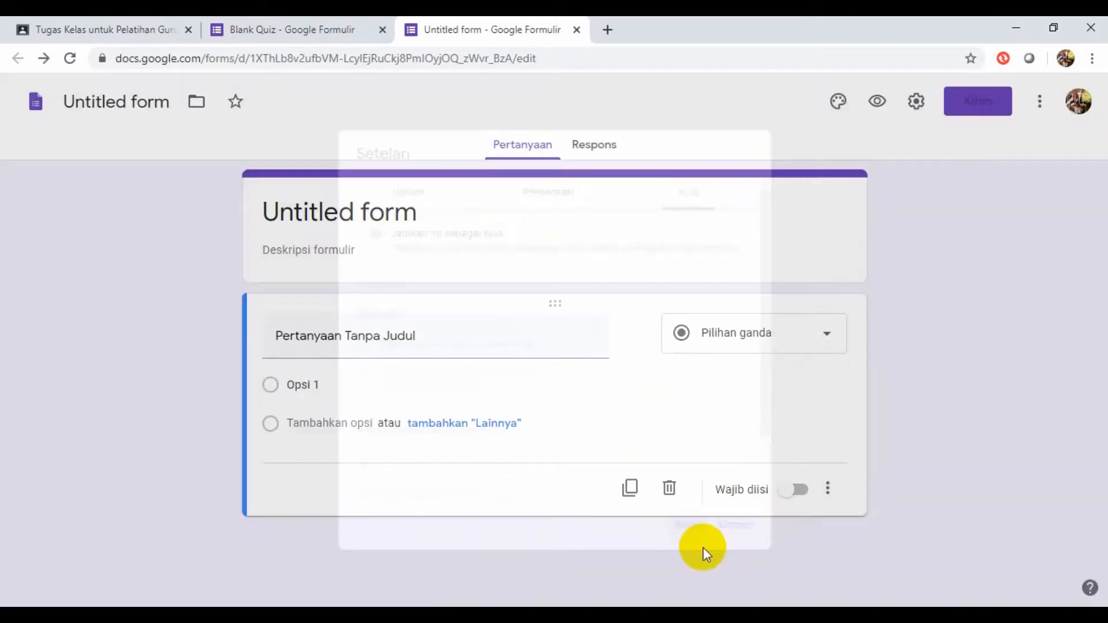
Step: Close both open form tabs and remove the Untitled form attachment from the assignment
left_click(575, 31)
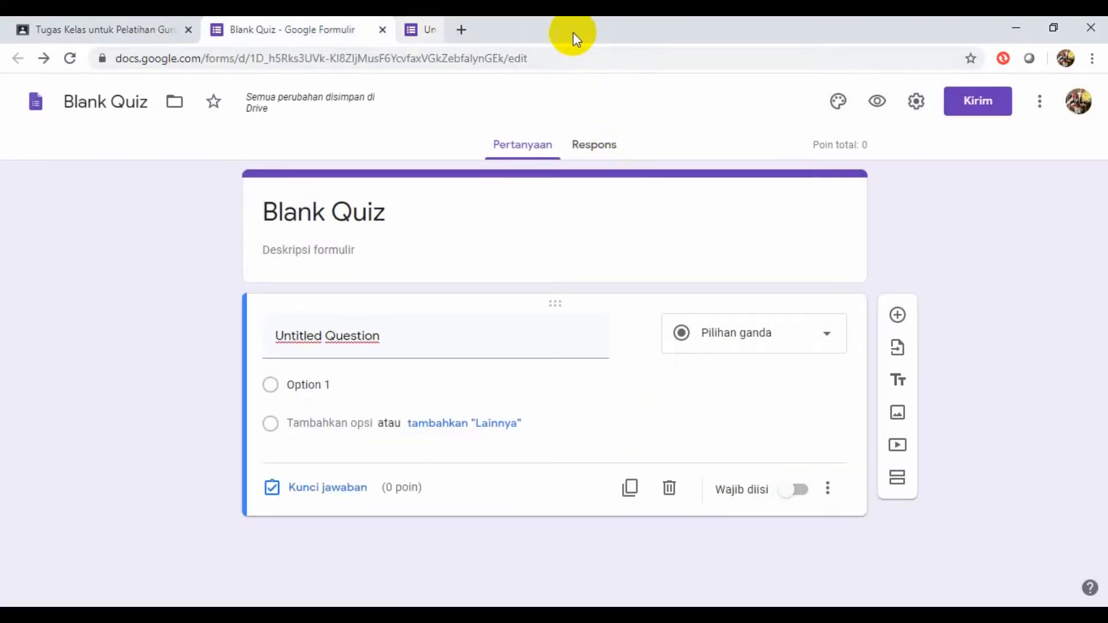
left_click(382, 29)
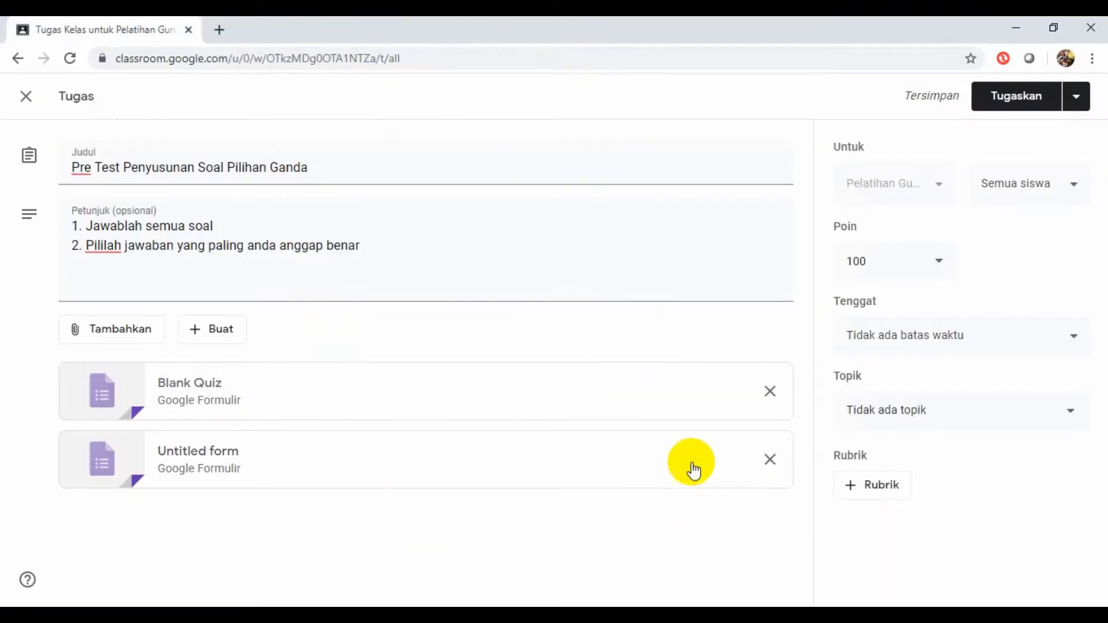
left_click(769, 459)
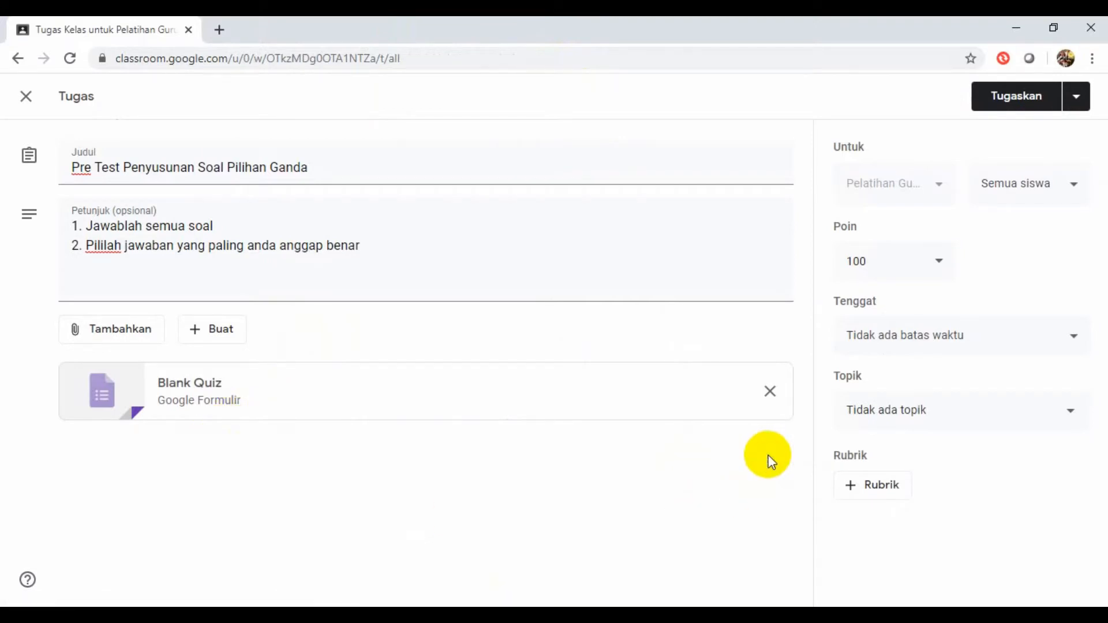
Step: Open the attached Blank Quiz form and rename its file as "Pre Test"
left_click(208, 404)
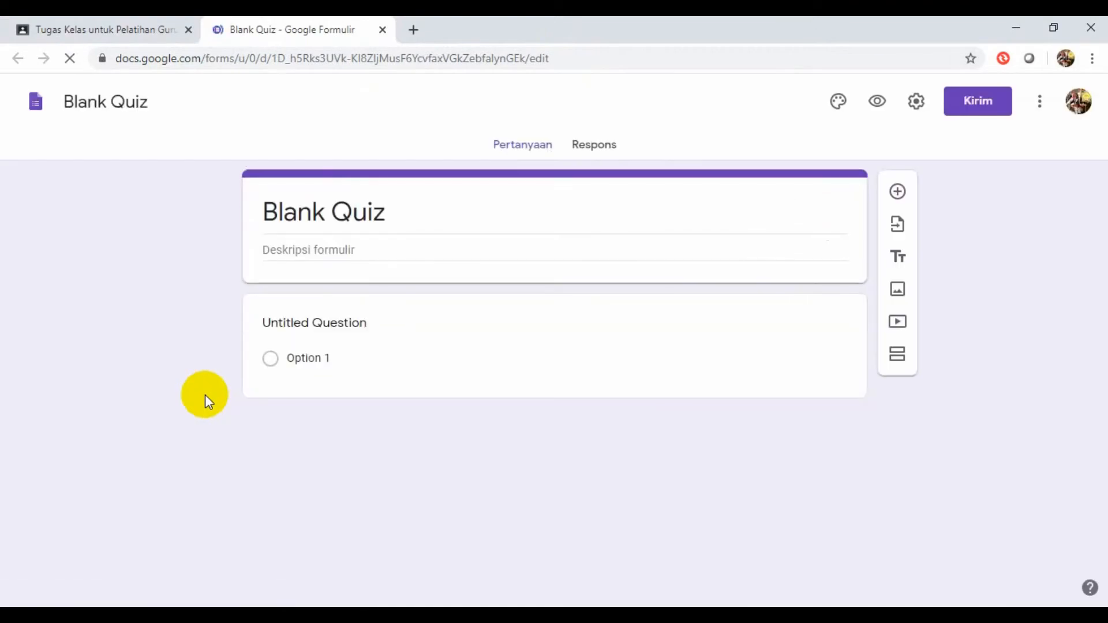
left_click(143, 102)
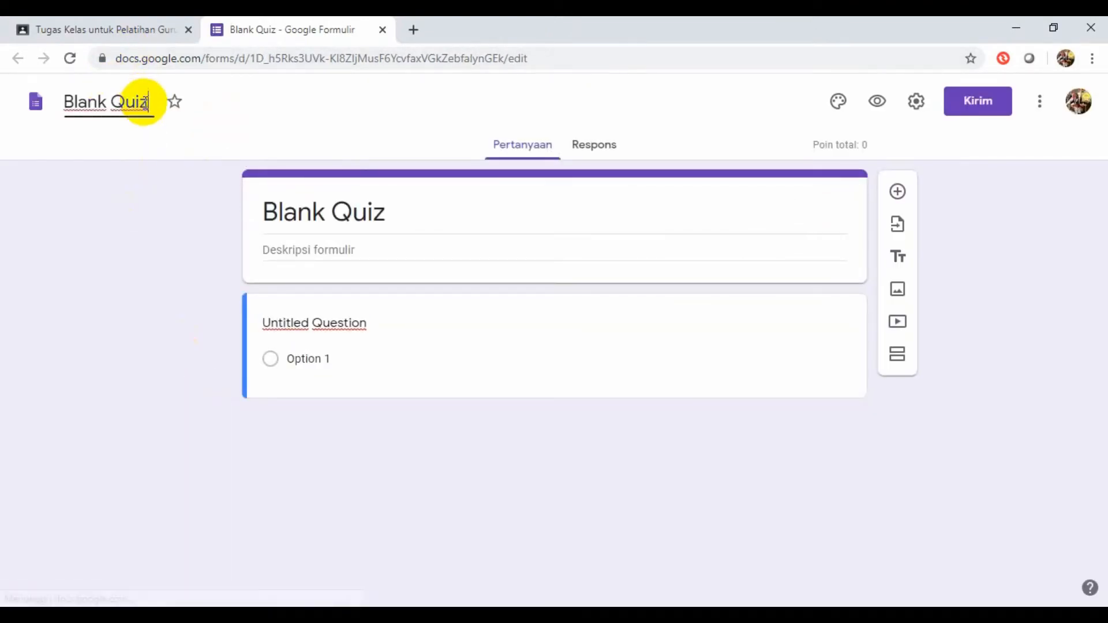
key("BackSpace")
key("BackSpace")
key("BackSpace")
key("BackSpace")
key("BackSpace")
key("BackSpace")
key("BackSpace")
key("BackSpace")
key("BackSpace")
key("BackSpace")
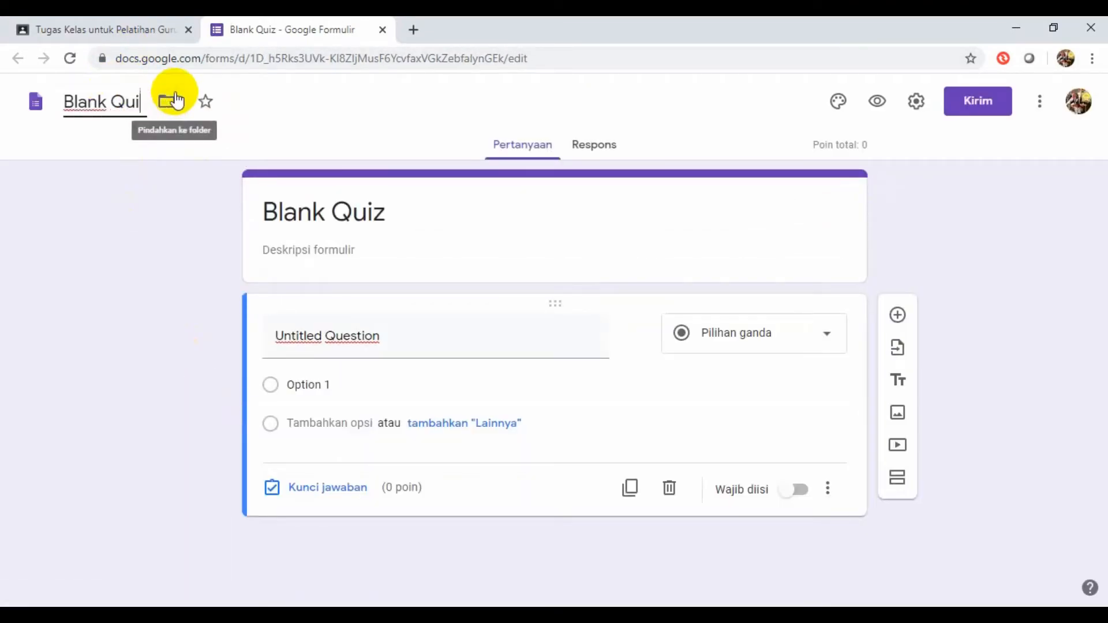
type("P")
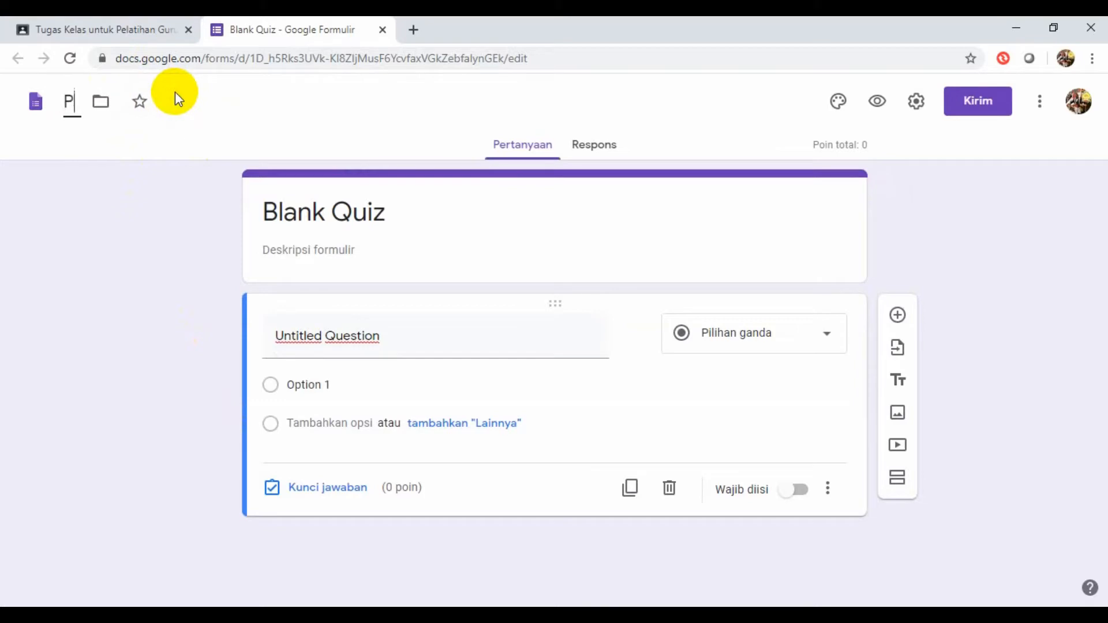
type("re Test")
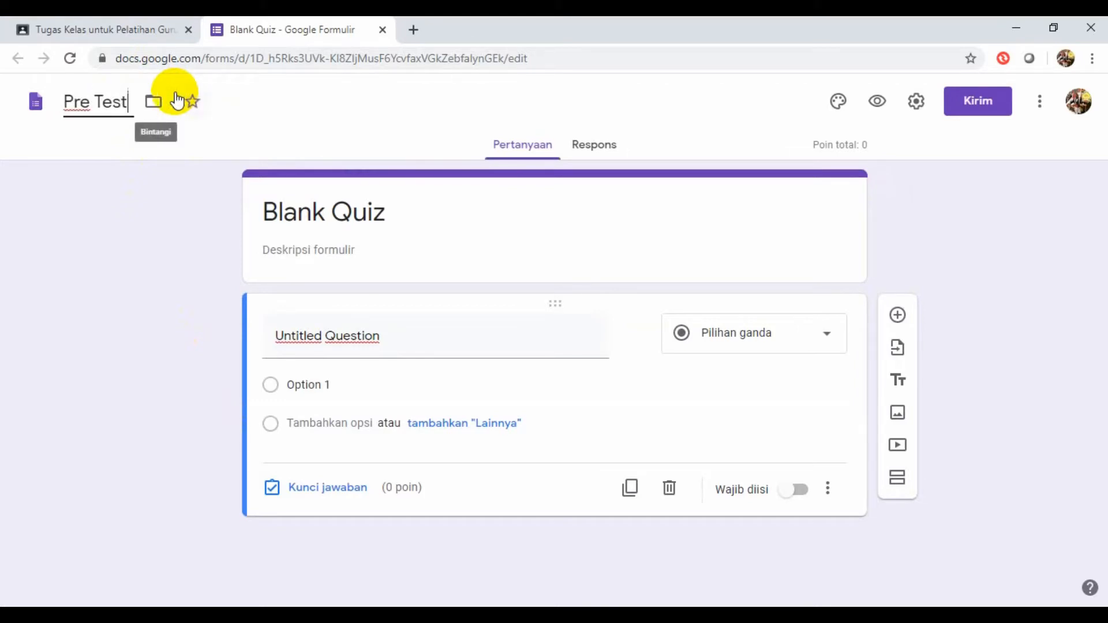
Step: Replace the form's heading with "Pre Test Pelatihan Penyusunan Soal"
left_click(426, 209)
type("Pr")
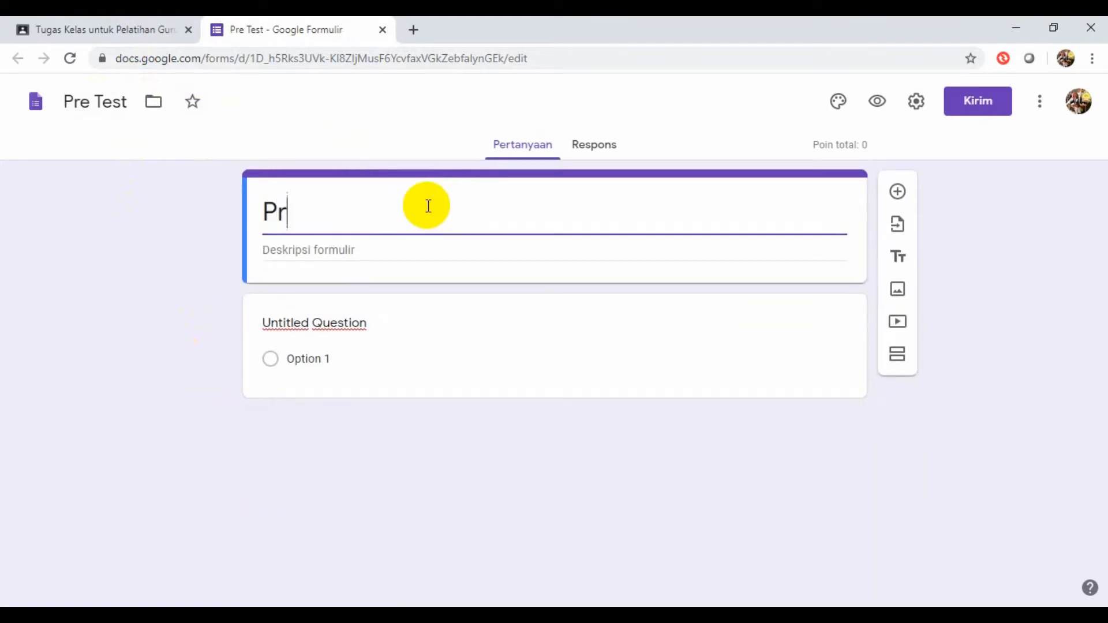
type("e T")
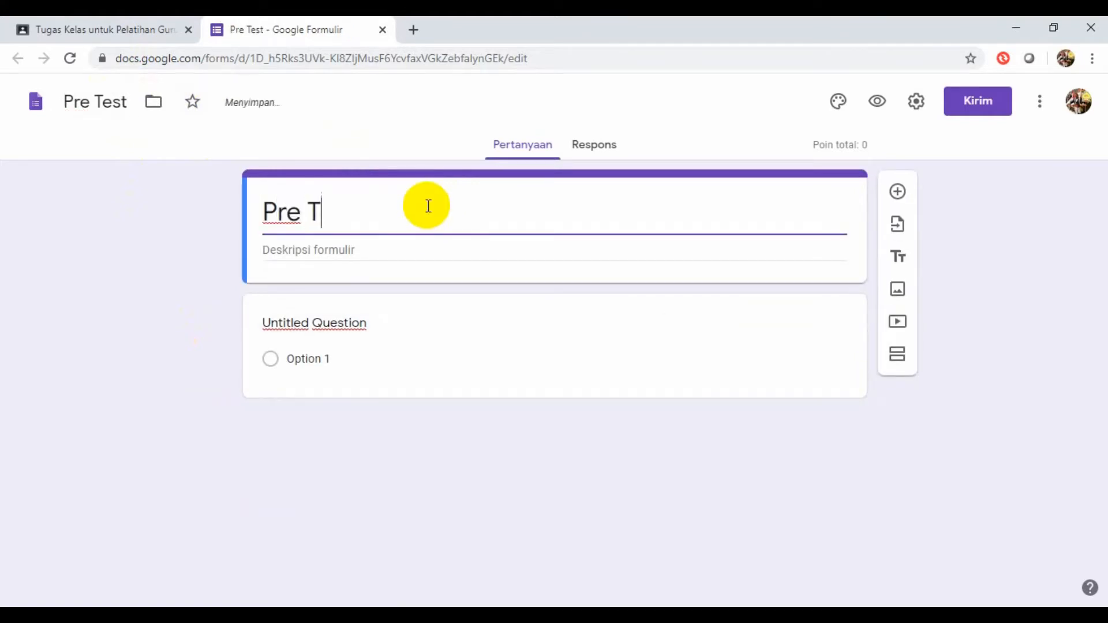
type("est Pelati")
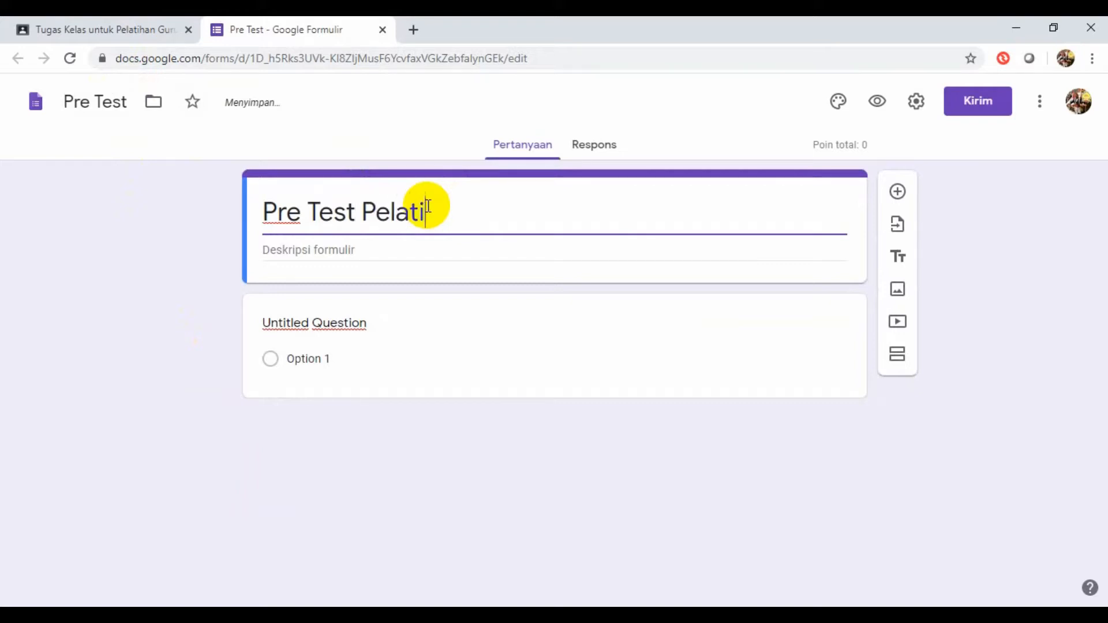
type("han Peny")
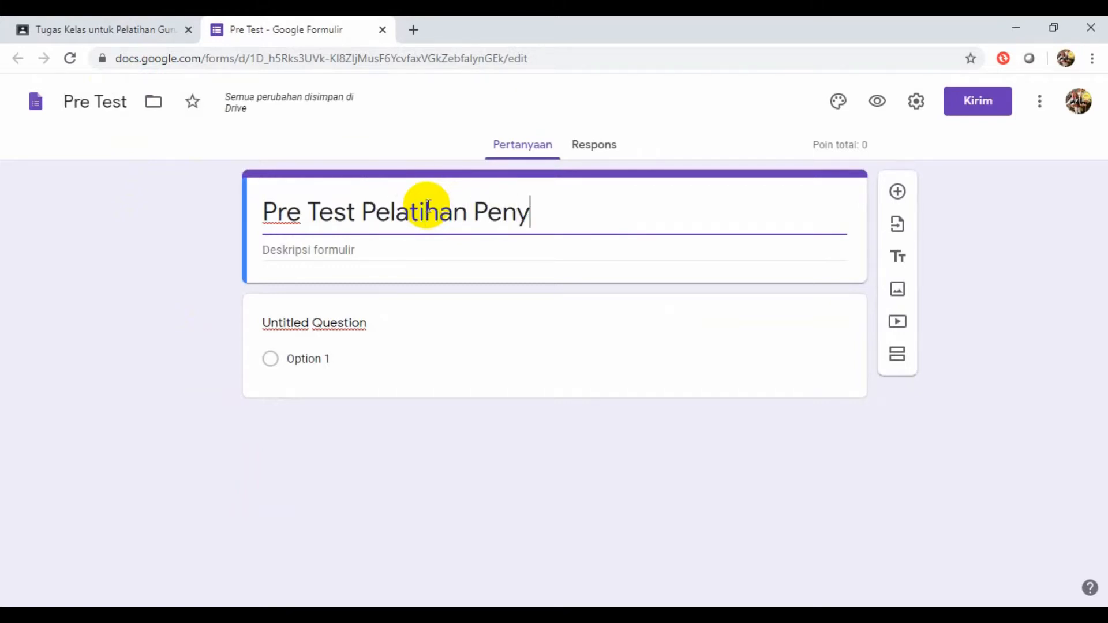
type("usunan Soal")
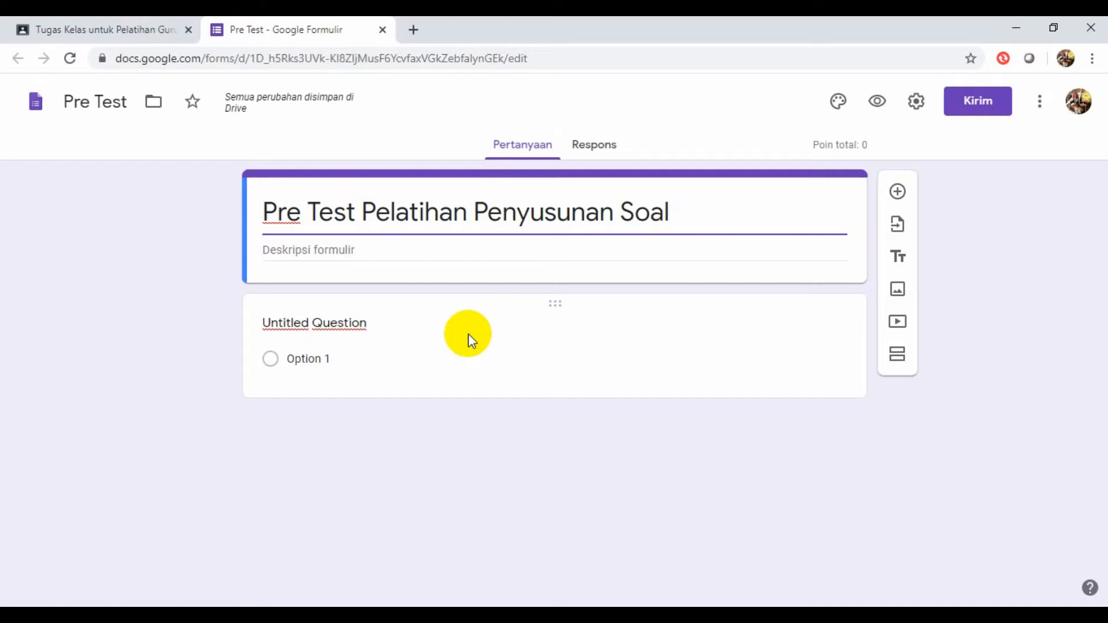
Step: Choose the existing Latihan 2 form as the source for importing questions
left_click(901, 230)
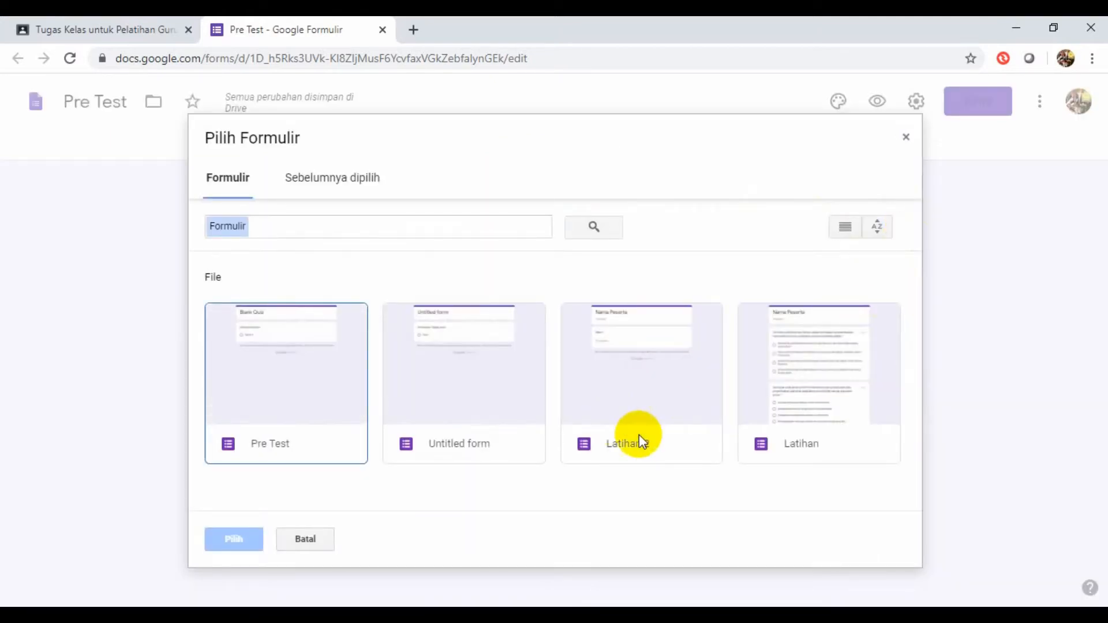
double_click(642, 406)
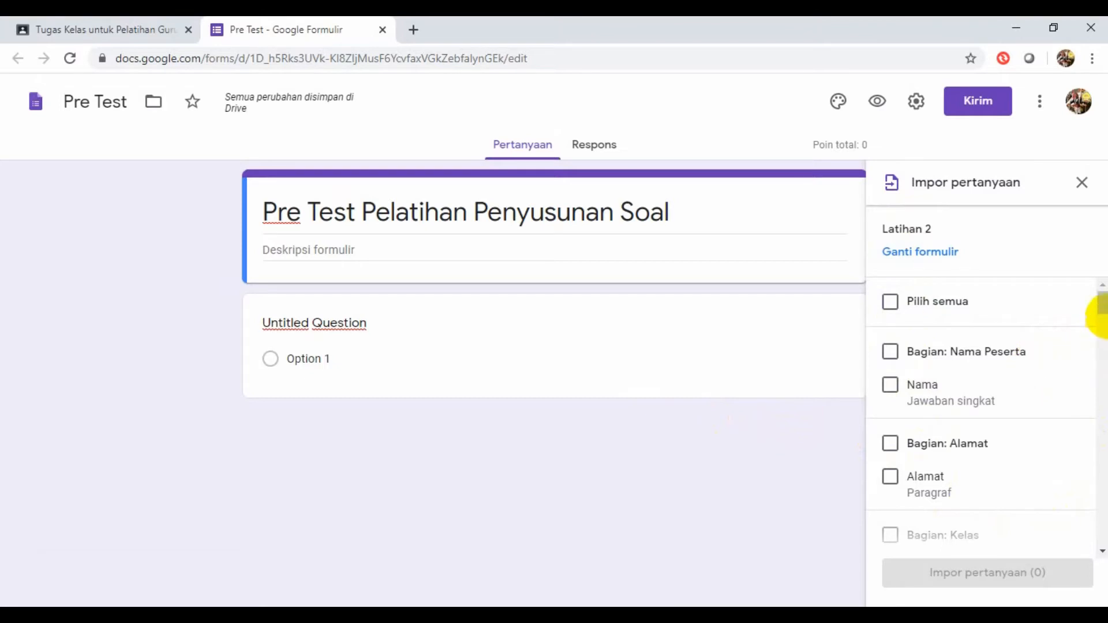
left_click_drag(1102, 309, 1103, 355)
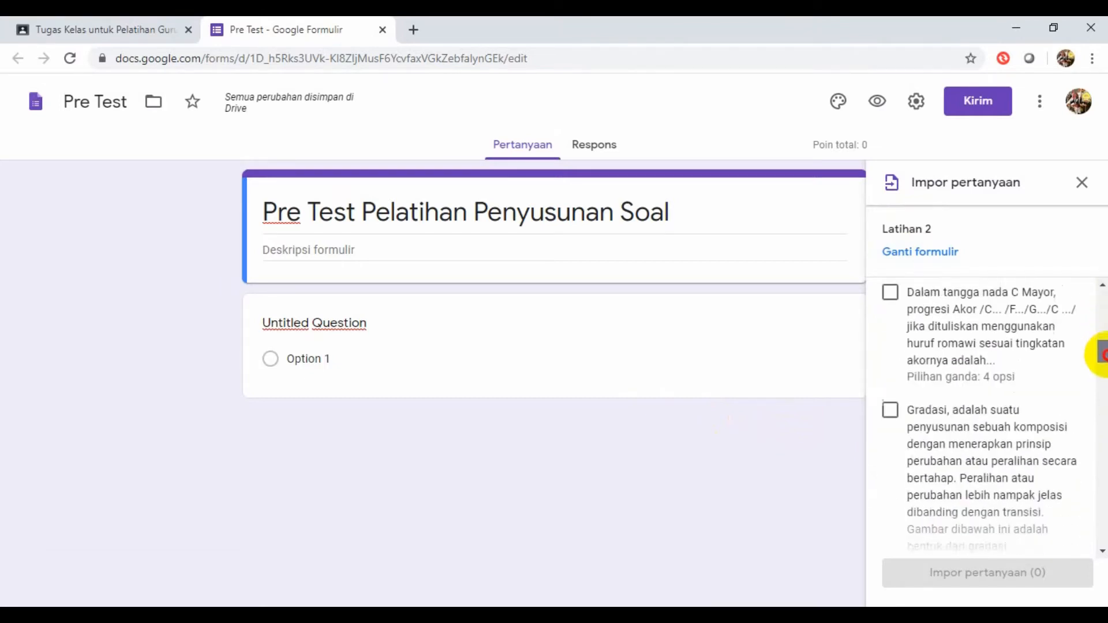
left_click(892, 294)
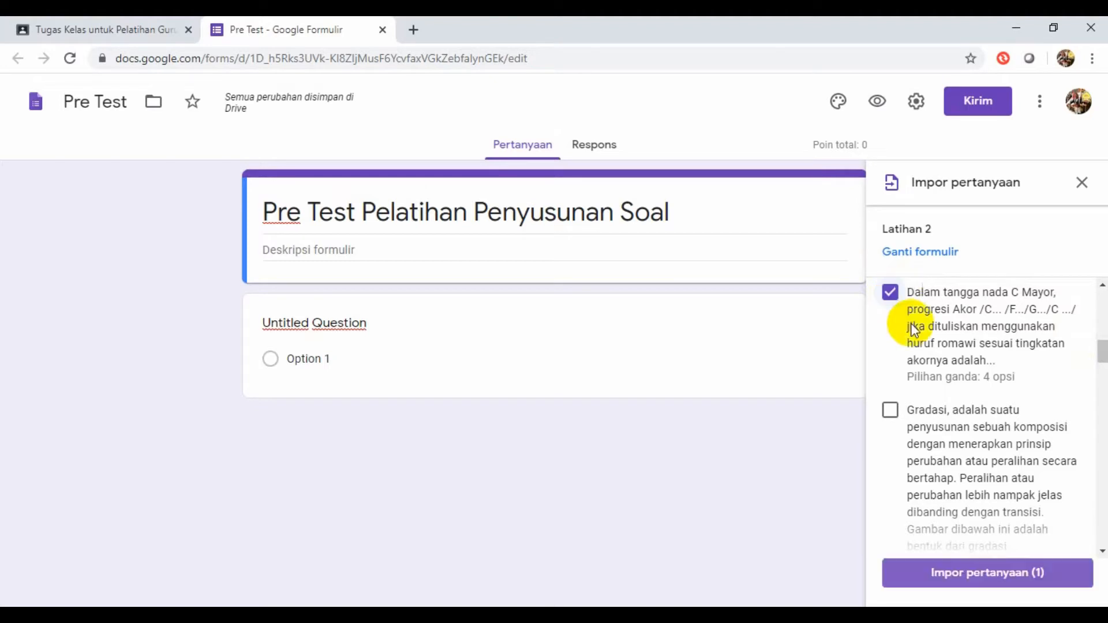
left_click(893, 412)
left_click(962, 583)
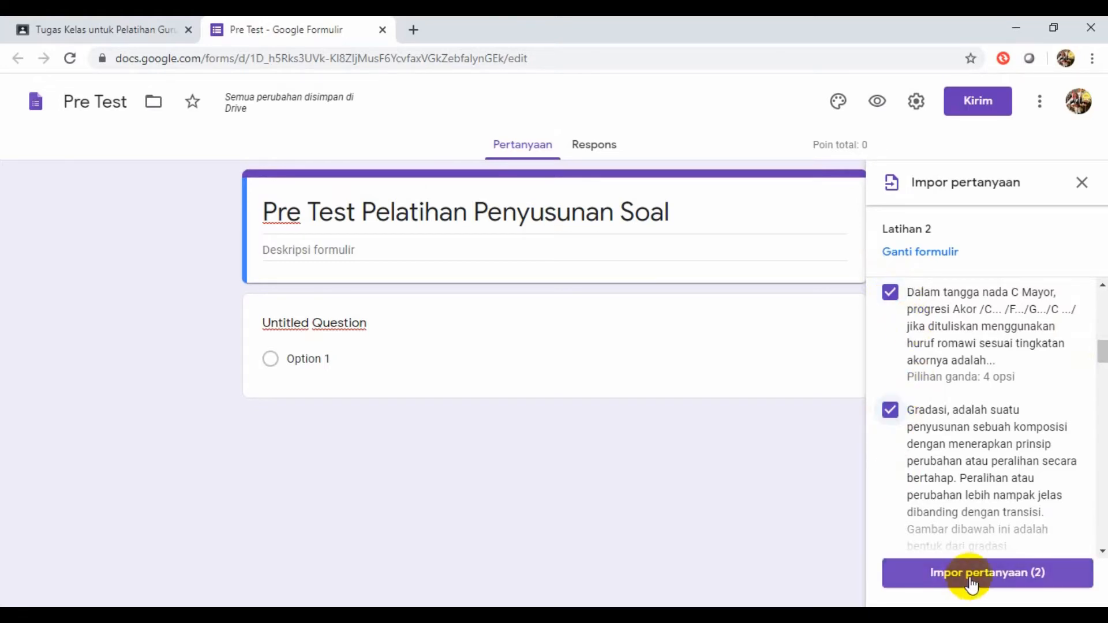
left_click(892, 411)
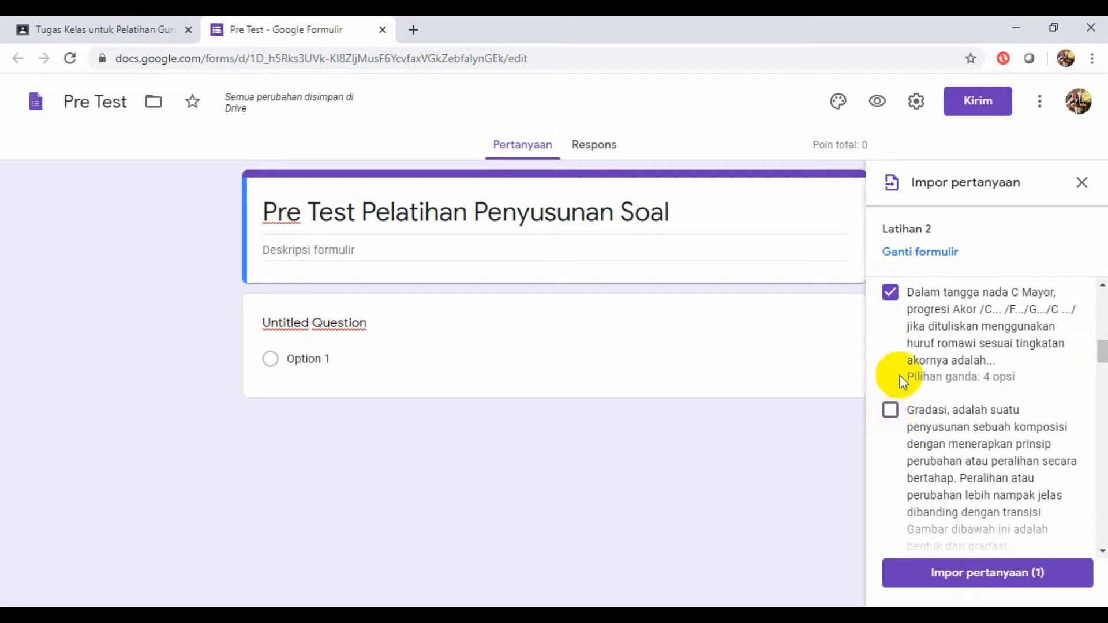
left_click(891, 292)
Step: Select all sections and questions of Latihan 2 and import them into the form
left_click_drag(1101, 353, 1099, 289)
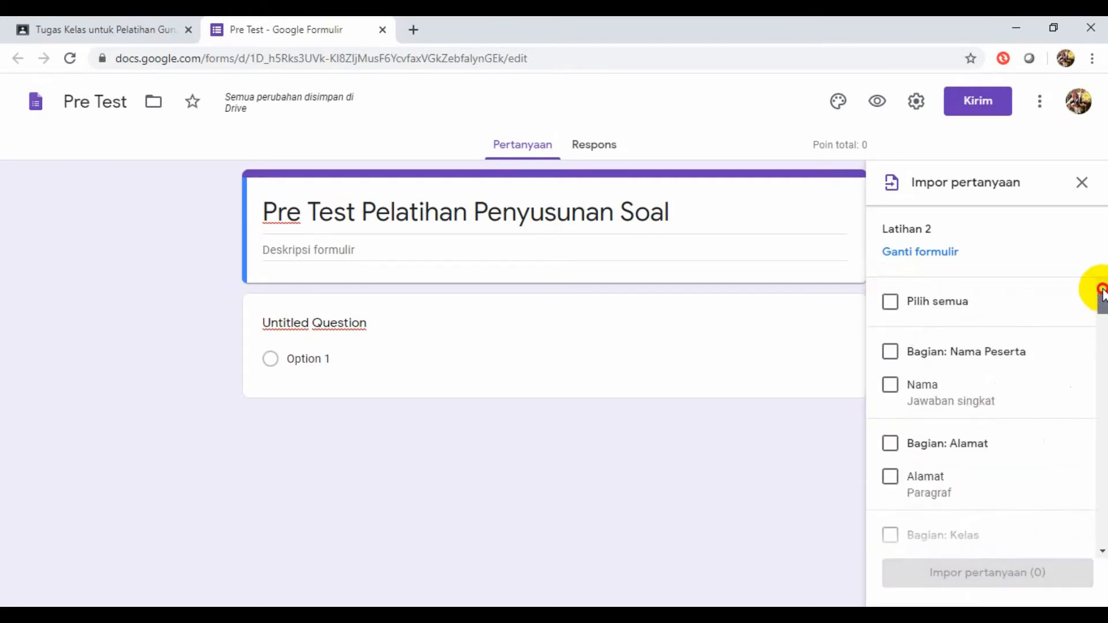
left_click(896, 306)
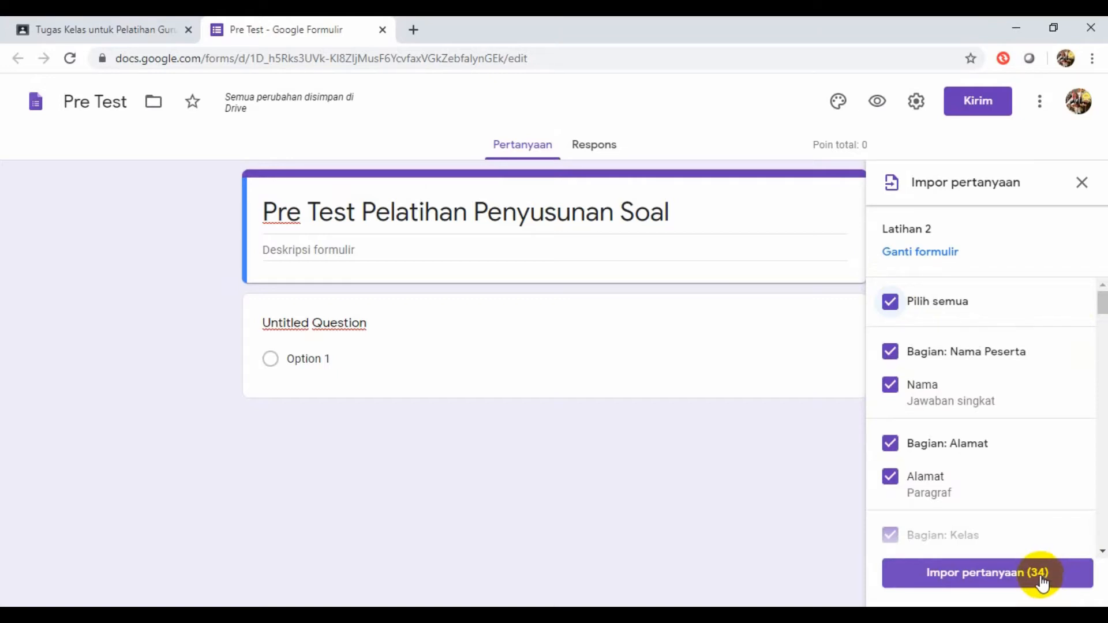
left_click(969, 574)
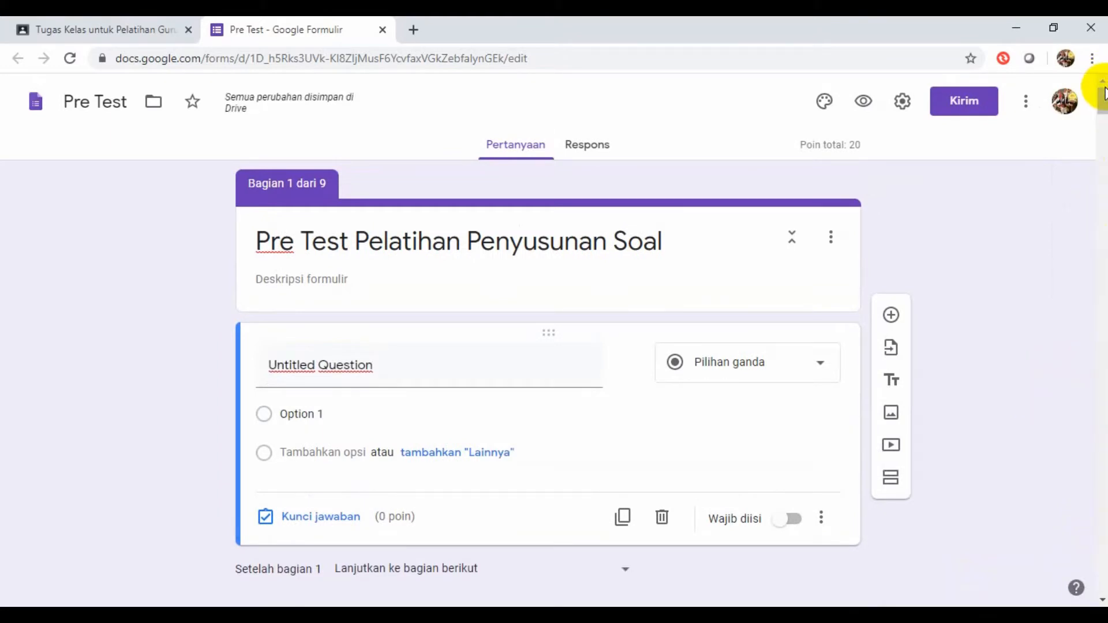
Step: Delete the form's first section containing the placeholder Untitled Question
mouse_move(1101, 105)
left_mouse_down()
mouse_move(1102, 137)
mouse_move(1103, 104)
left_mouse_up()
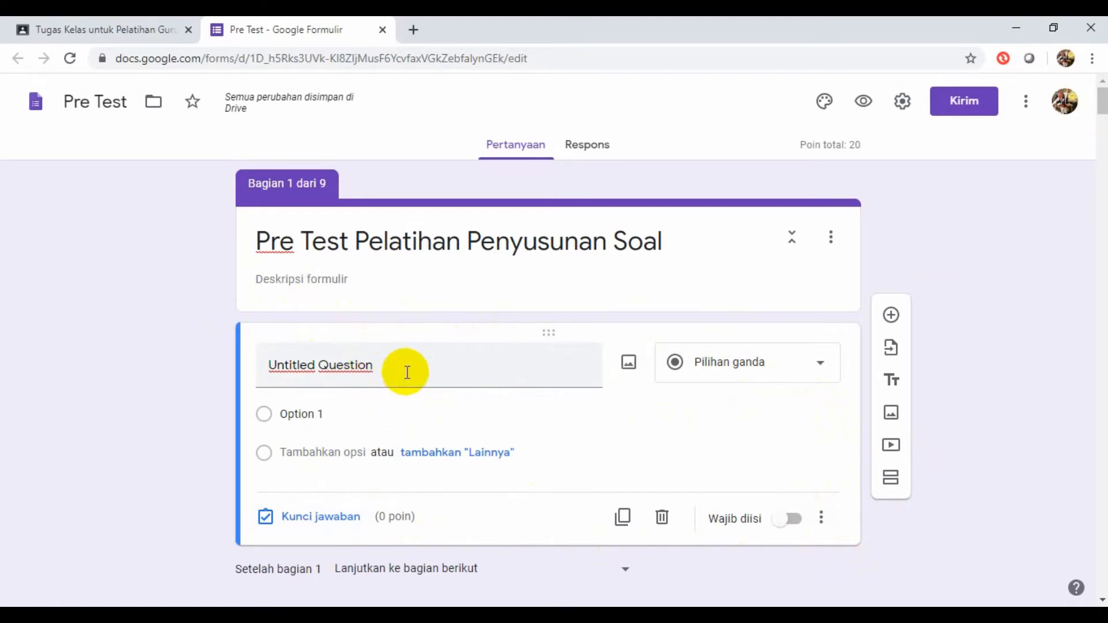
scroll(404, 371, "down", 3)
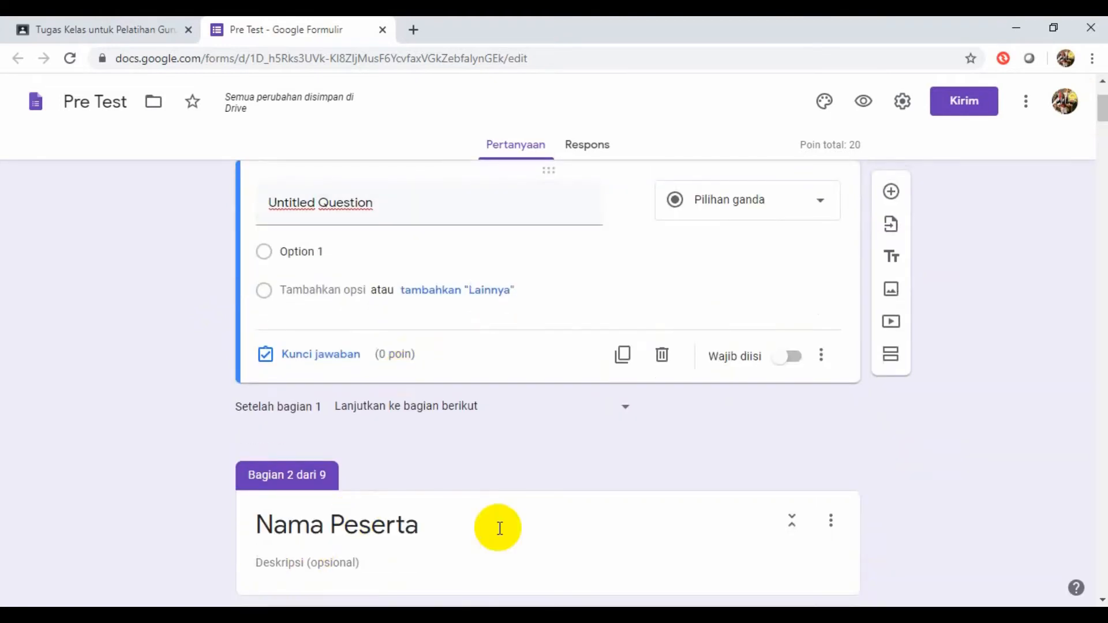
scroll(396, 359, "up", 3)
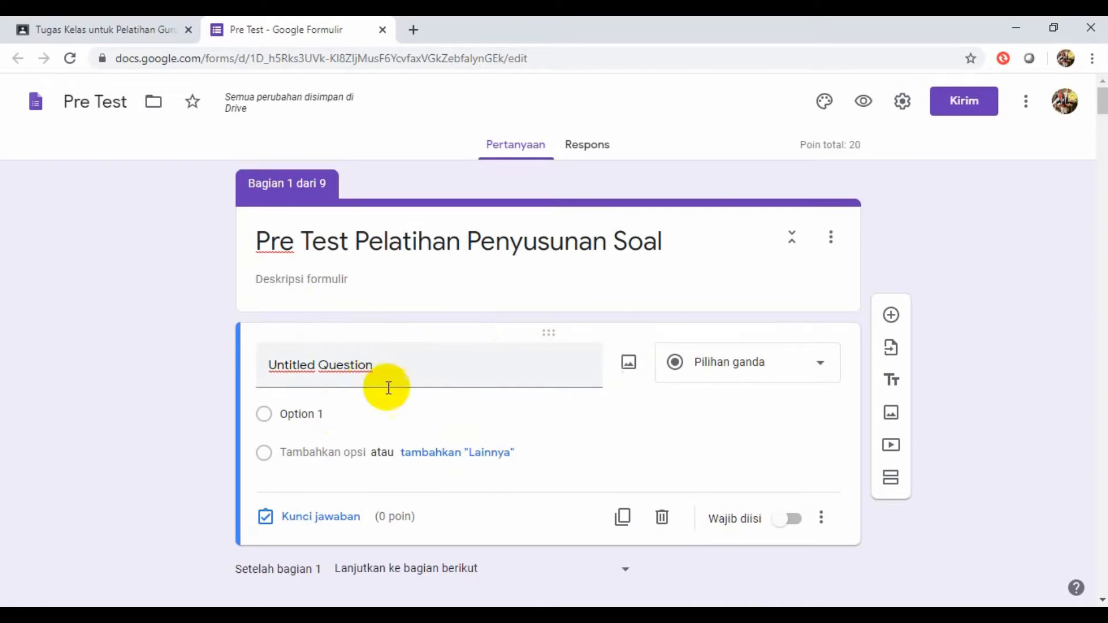
left_click(831, 238)
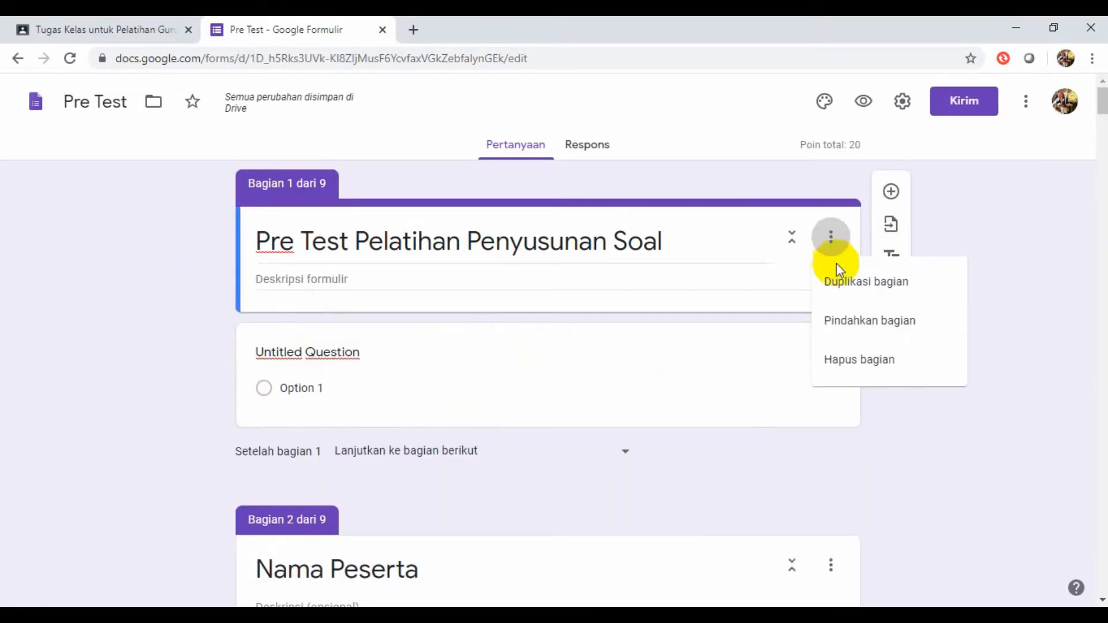
left_click(845, 359)
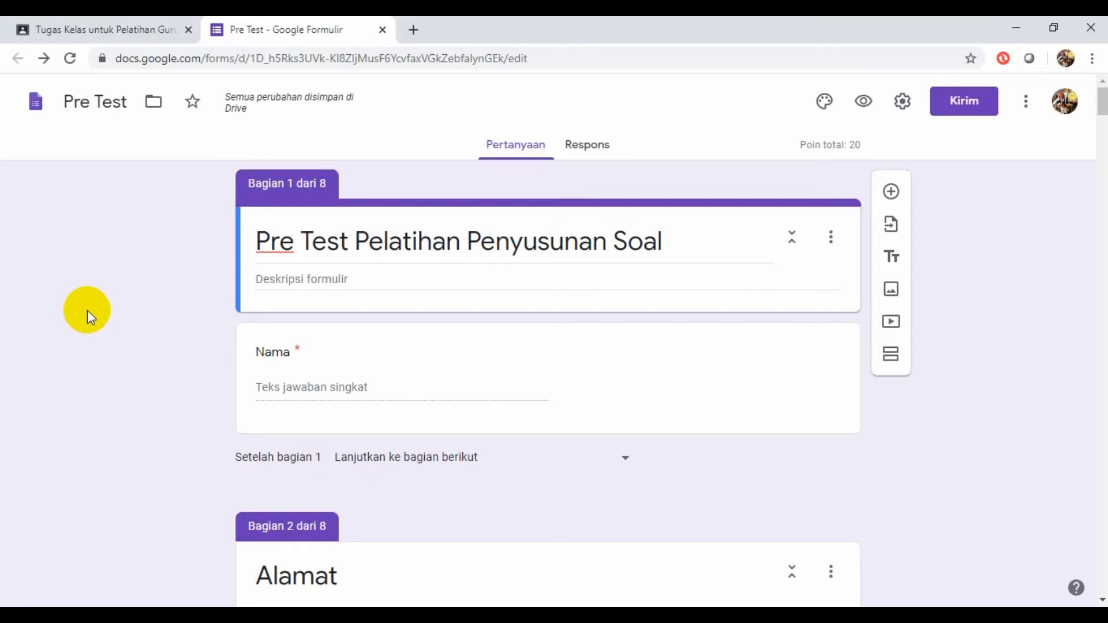
Step: Review the imported respondent identity sections of the form, covering the Nama, Alamat and Kelas questions
scroll(318, 341, "down", 1)
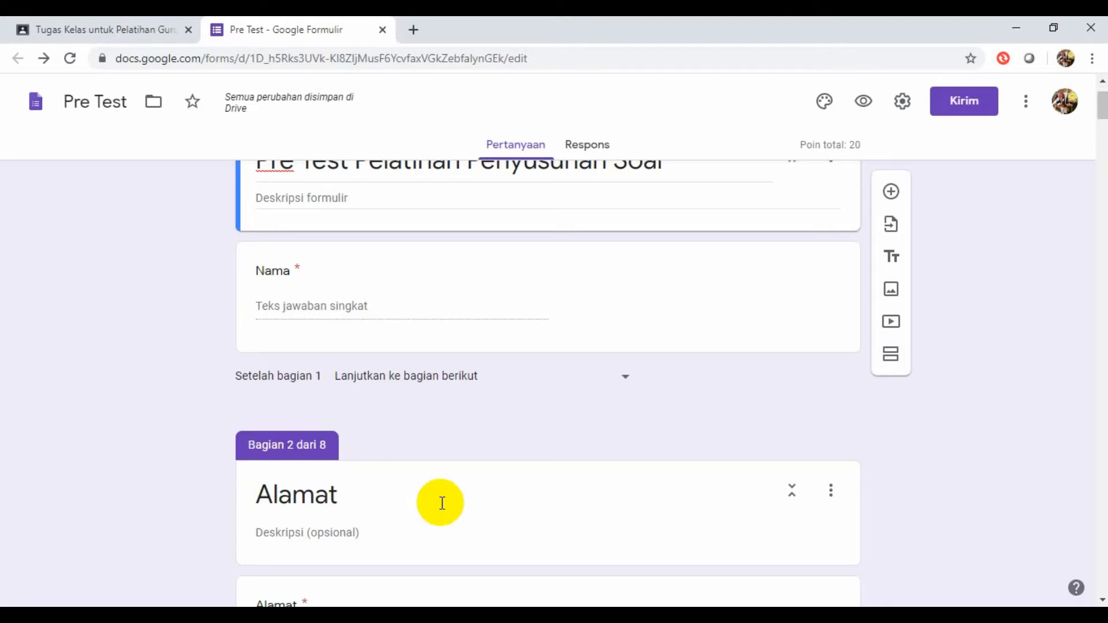
scroll(456, 508, "up", 1)
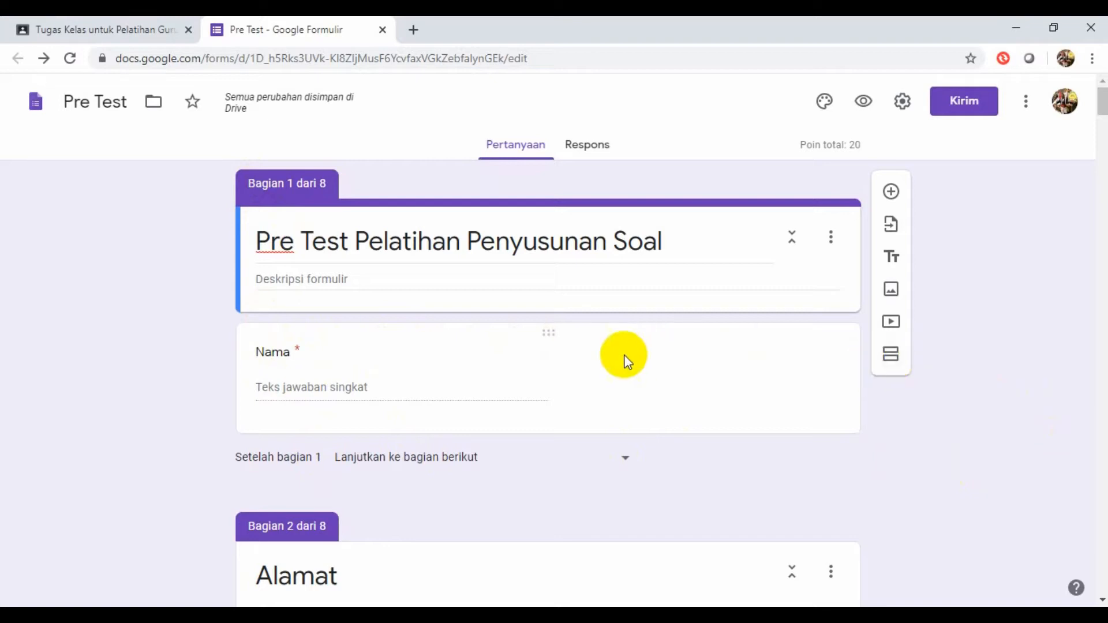
scroll(408, 470, "down", 3)
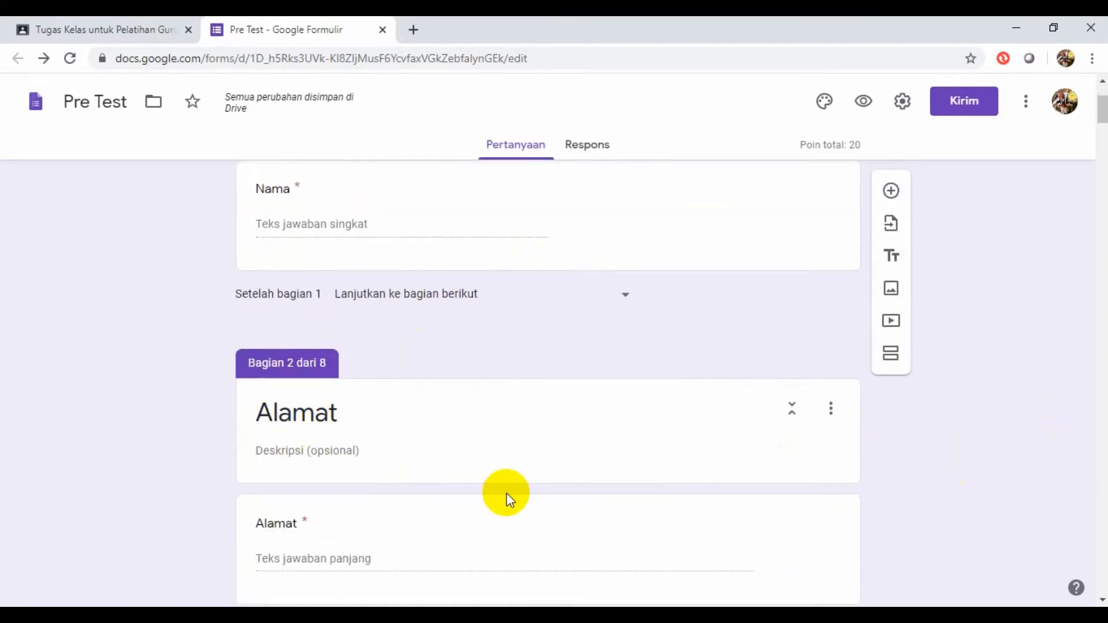
scroll(507, 493, "down", 3)
scroll(358, 490, "down", 6)
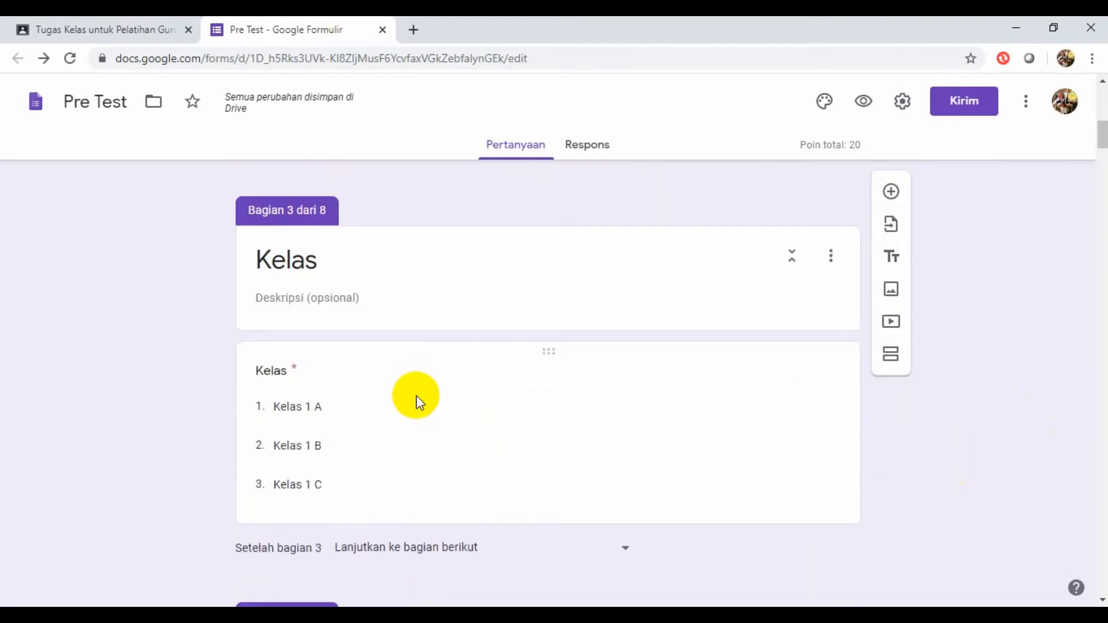
scroll(417, 396, "down", 4)
scroll(421, 375, "down", 3)
scroll(438, 329, "up", 15)
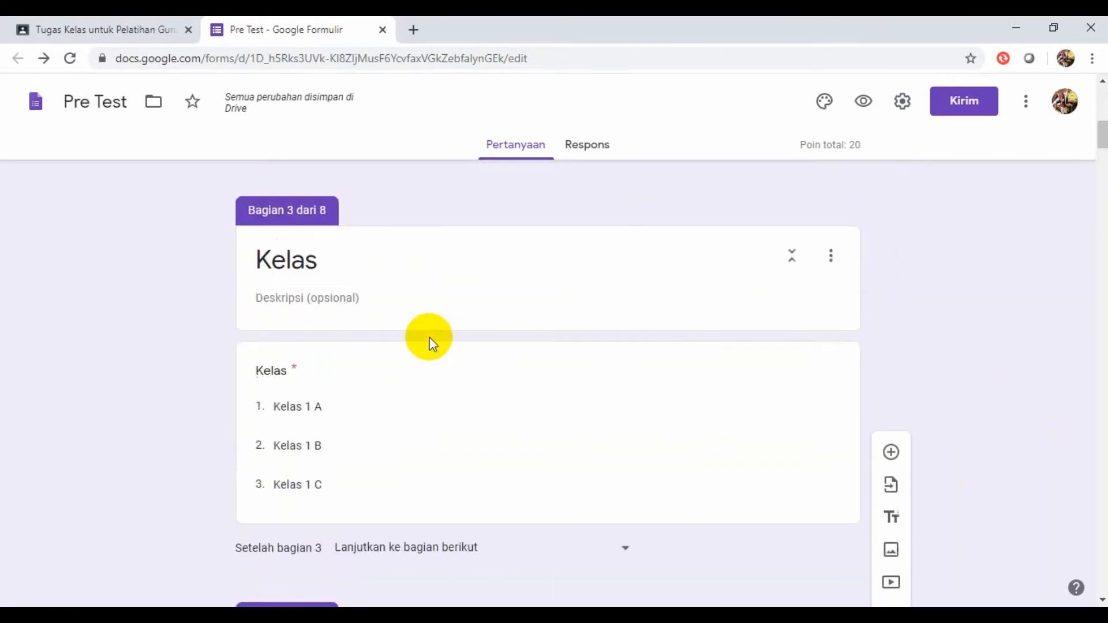
scroll(431, 337, "up", 3)
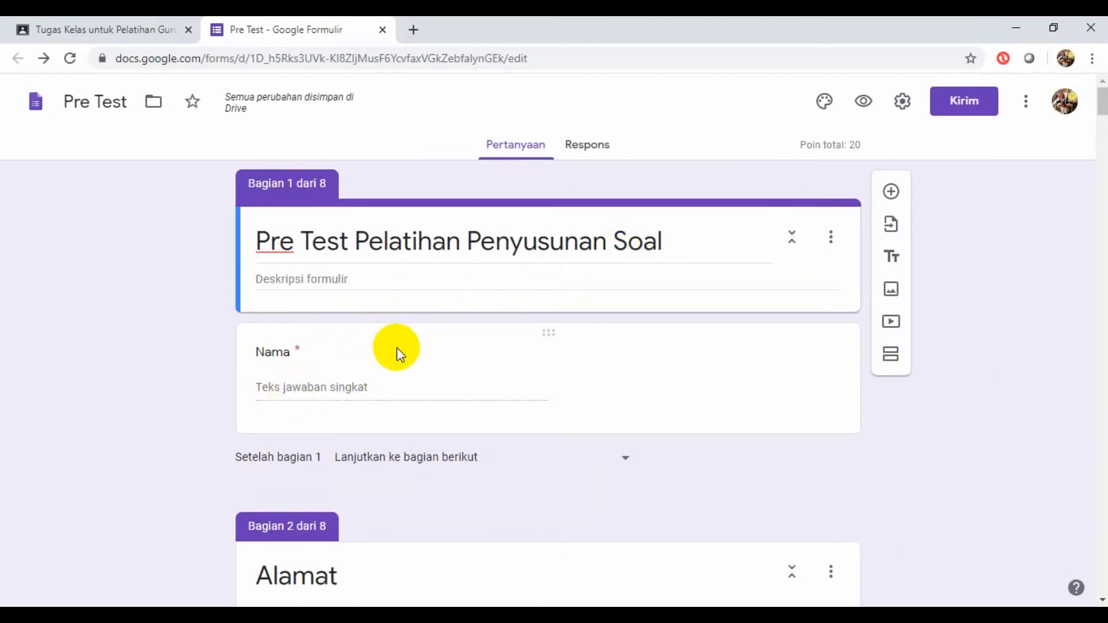
scroll(396, 348, "down", 5)
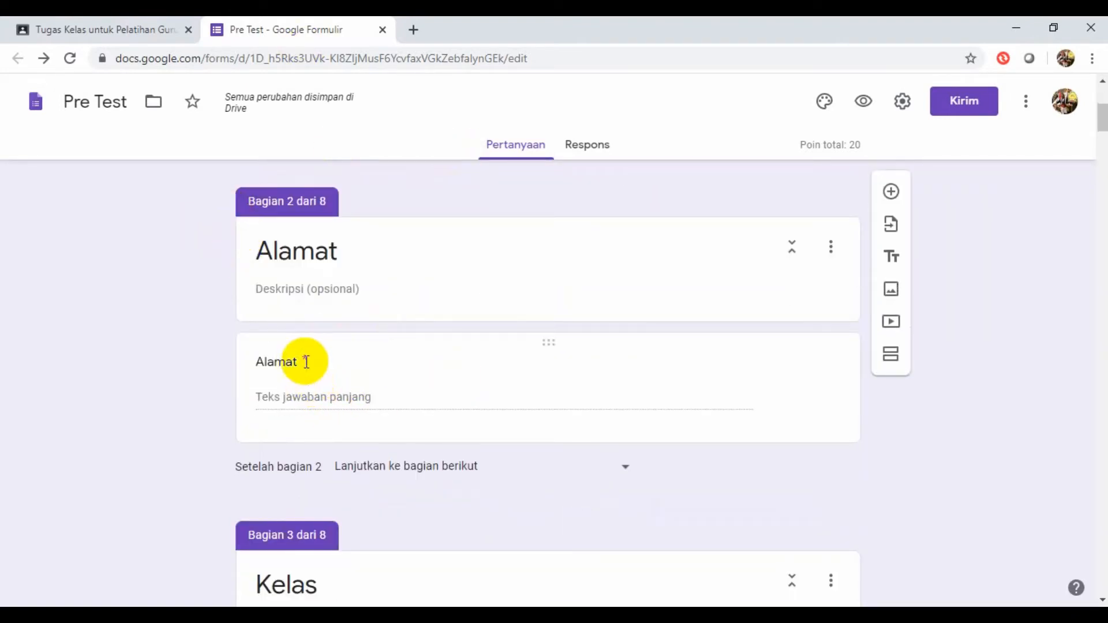
Step: Look through the multiple-choice questions and answer options in the Soal Bagian 1 section
scroll(304, 362, "down", 14)
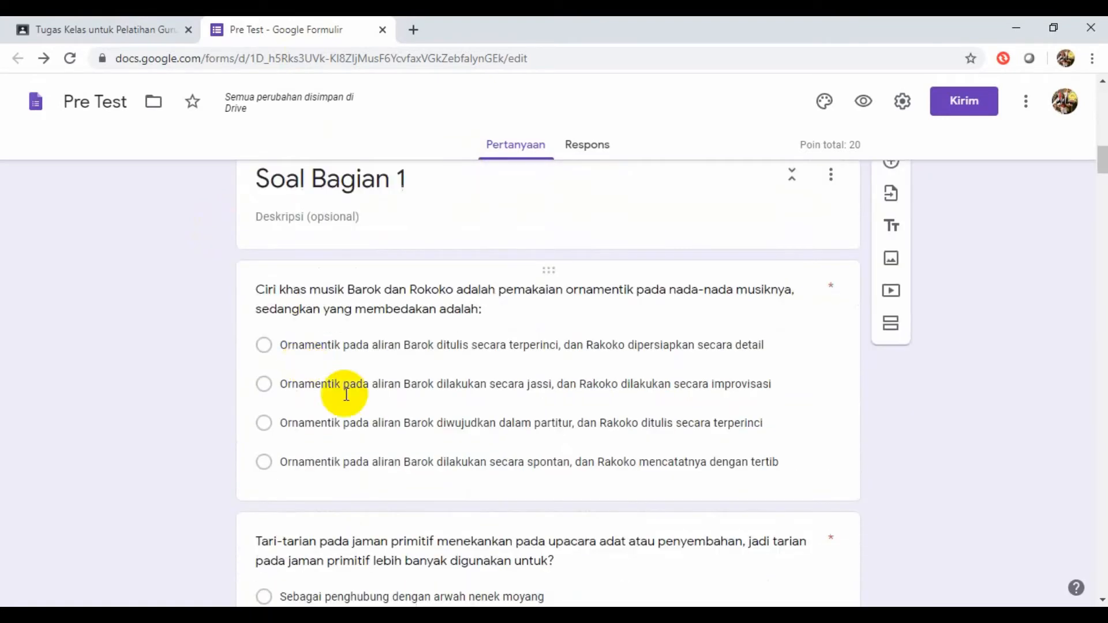
scroll(366, 327, "up", 1)
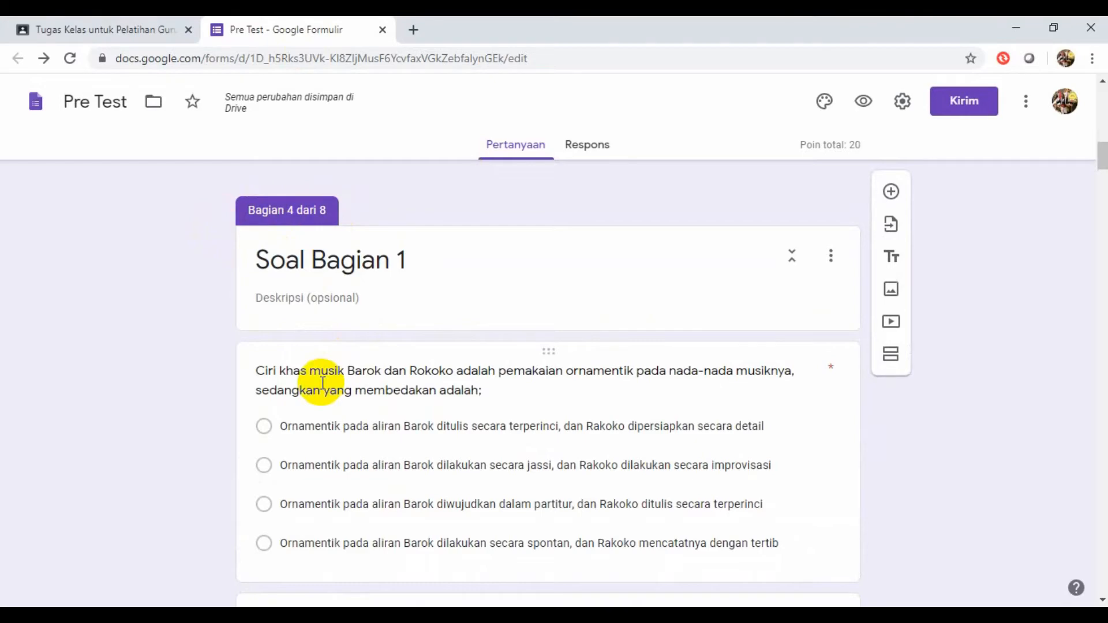
scroll(346, 376, "down", 1)
scroll(434, 348, "down", 2)
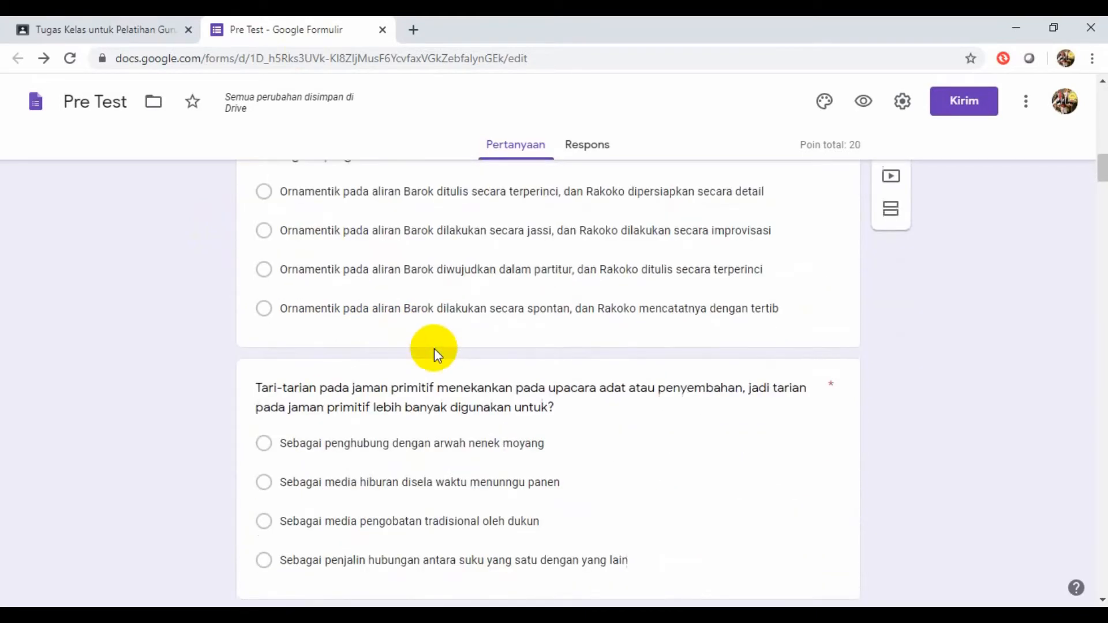
scroll(435, 348, "down", 15)
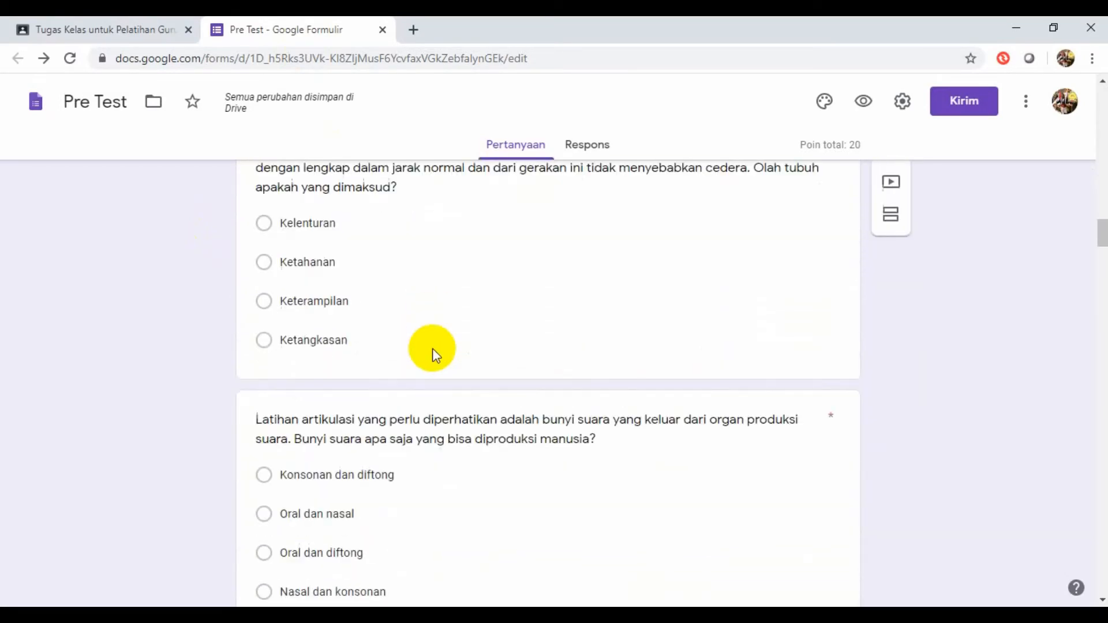
scroll(431, 348, "down", 10)
scroll(431, 348, "up", 15)
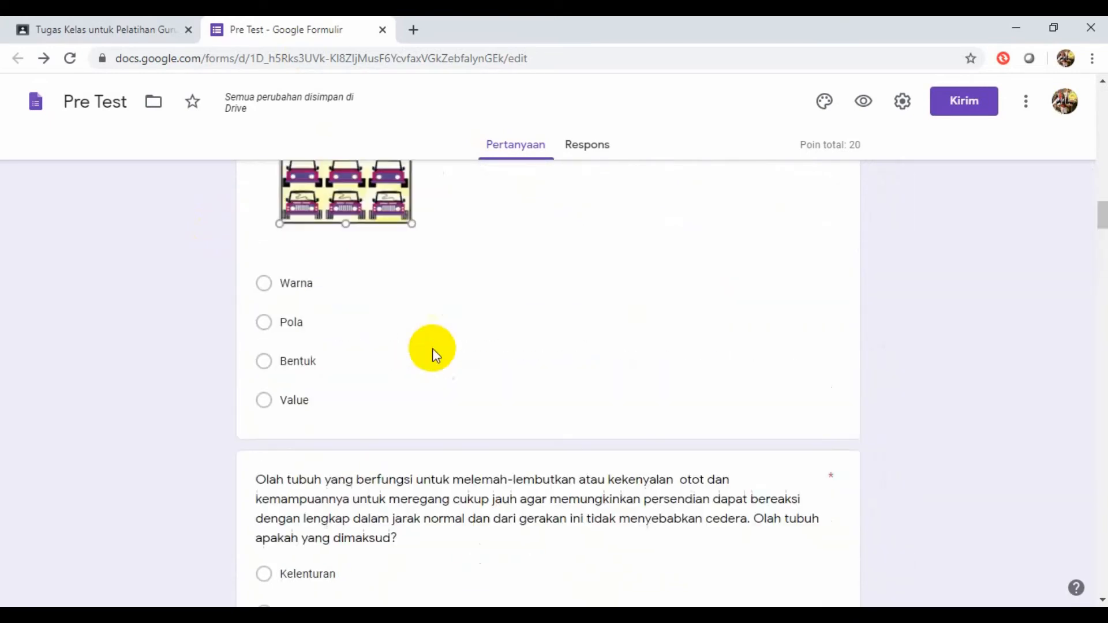
scroll(432, 348, "up", 10)
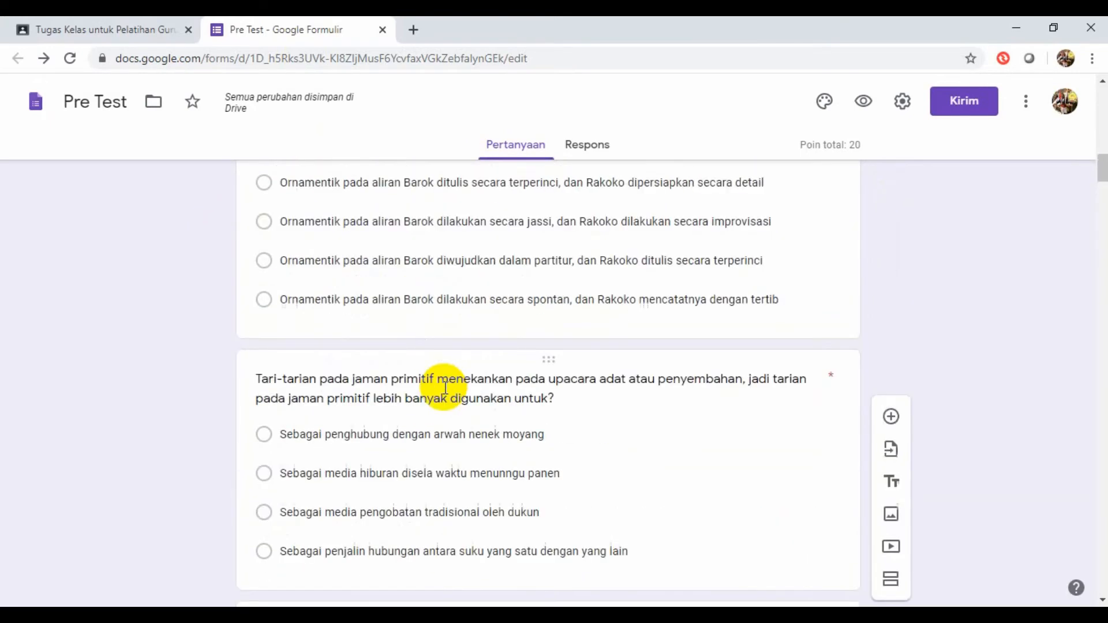
scroll(445, 388, "up", 5)
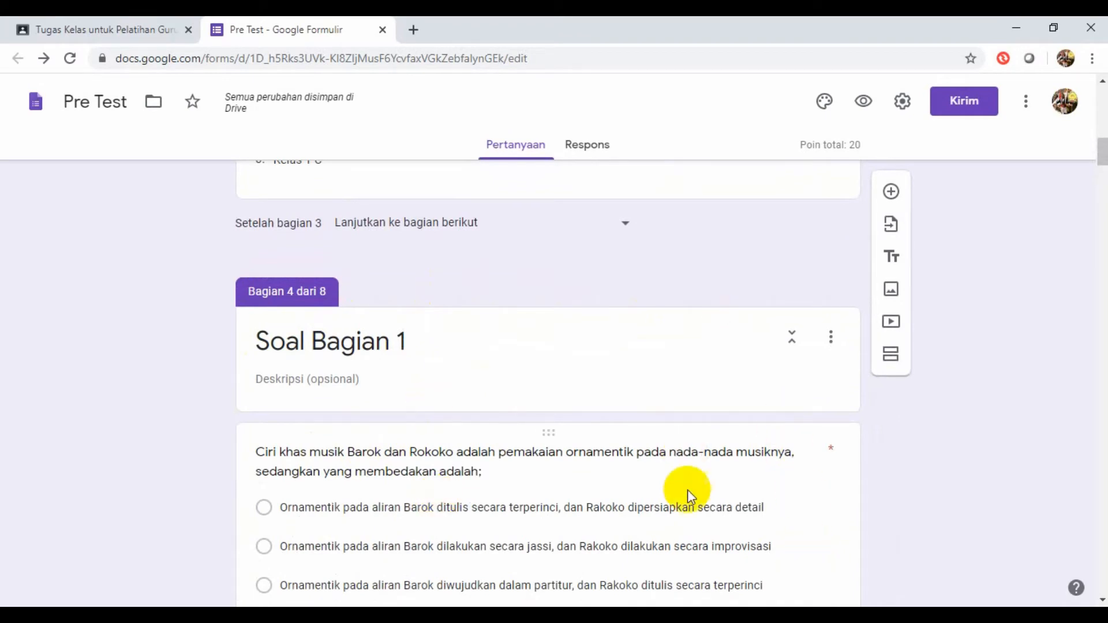
scroll(687, 489, "down", 2)
scroll(688, 490, "down", 1)
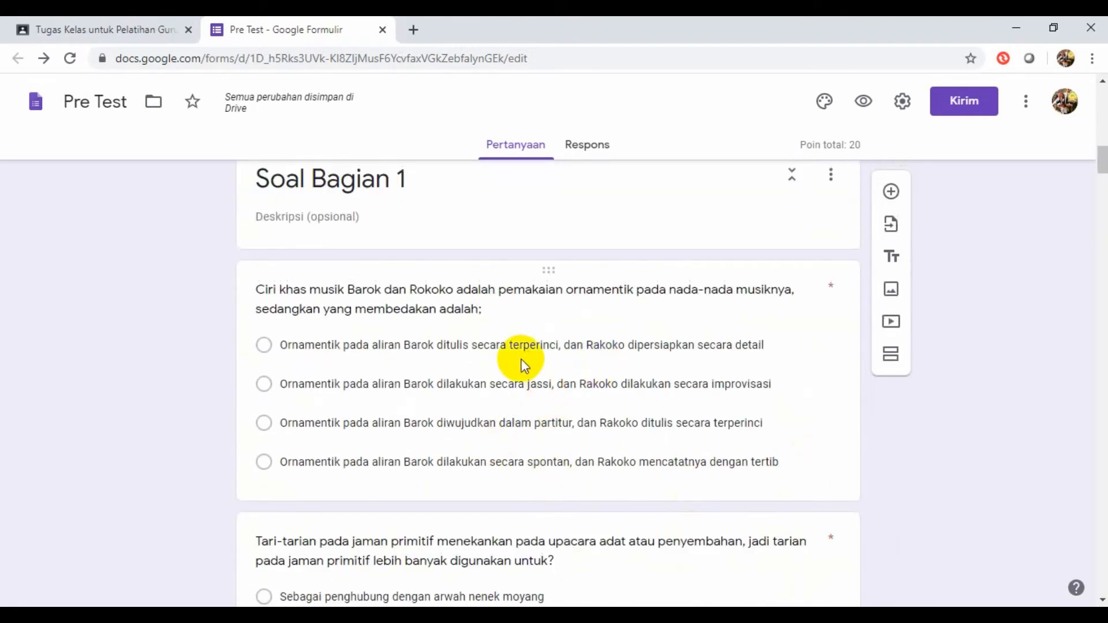
scroll(524, 365, "down", 8)
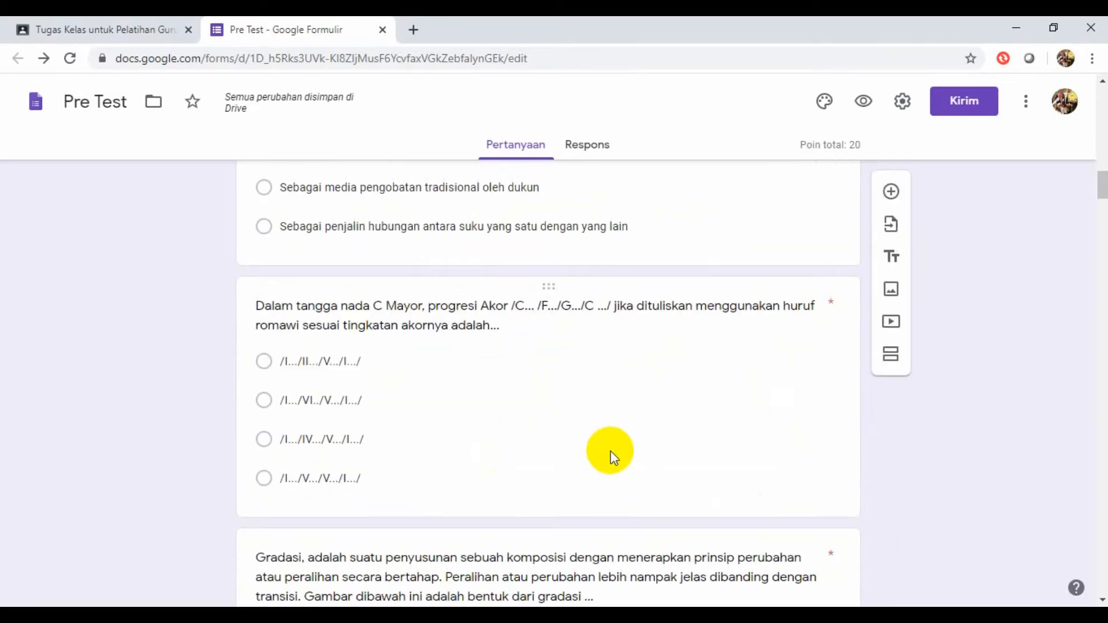
scroll(612, 457, "down", 7)
scroll(611, 457, "down", 15)
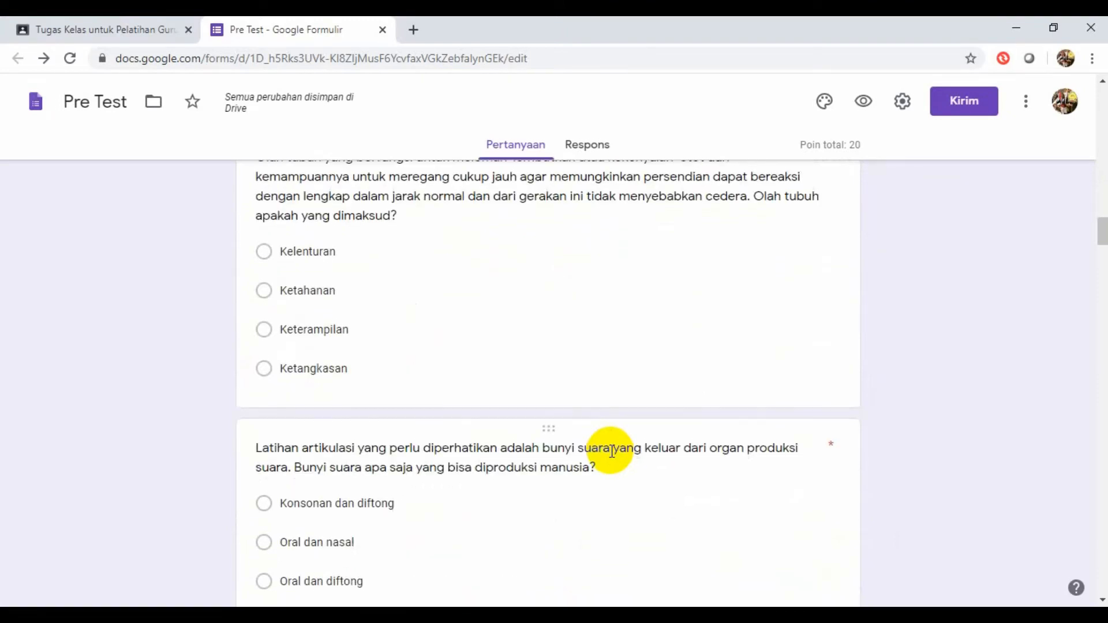
Step: Compare the untitled section containing the Lagu Burung Camar video with the multiple-choice questions of Soal Bagian 1
scroll(613, 460, "down", 5)
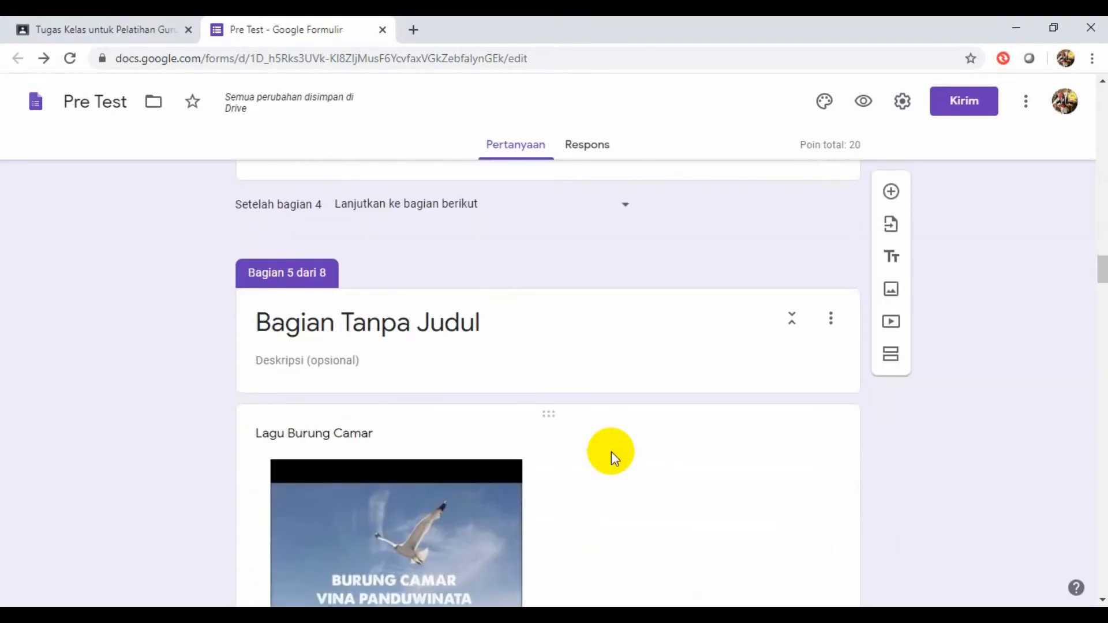
scroll(611, 451, "down", 1)
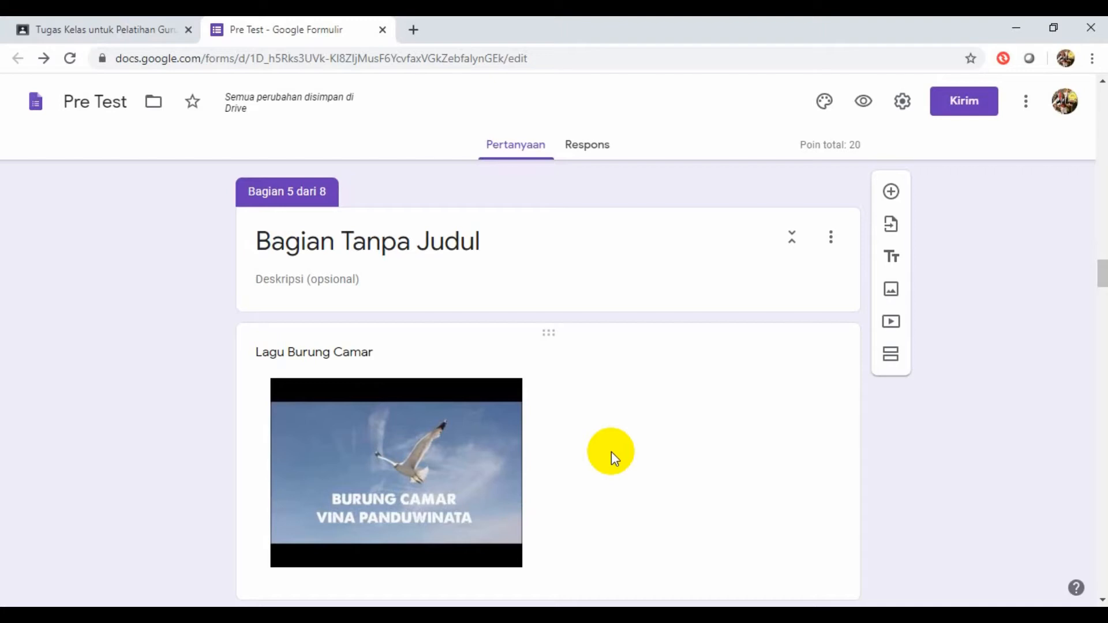
scroll(582, 312, "down", 1)
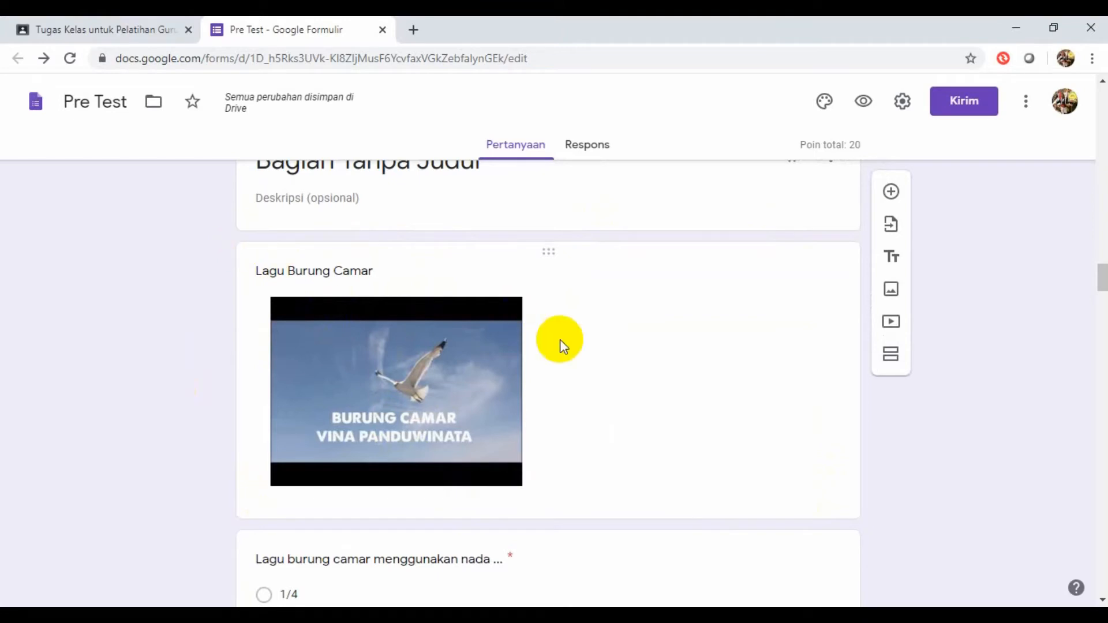
scroll(557, 346, "down", 2)
scroll(618, 551, "down", 1)
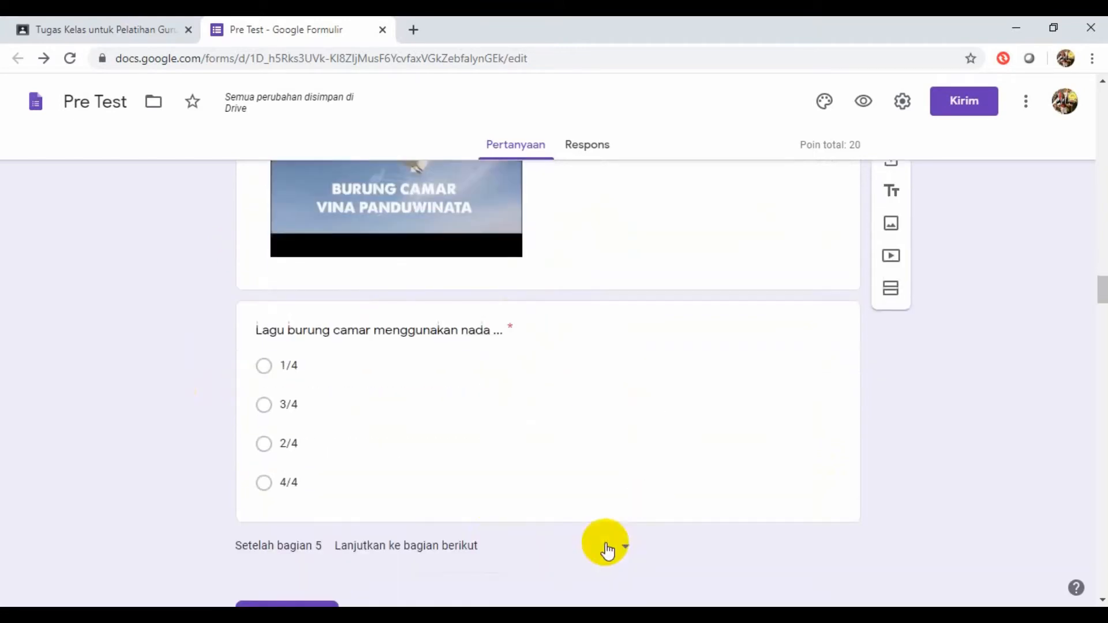
scroll(495, 366, "up", 4)
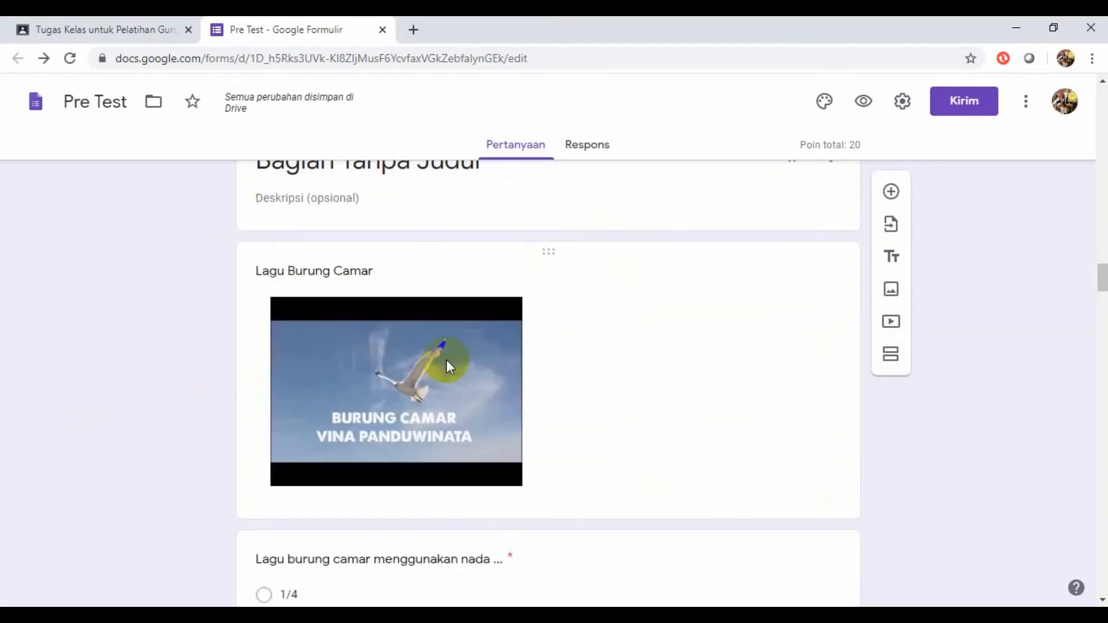
scroll(446, 359, "up", 10)
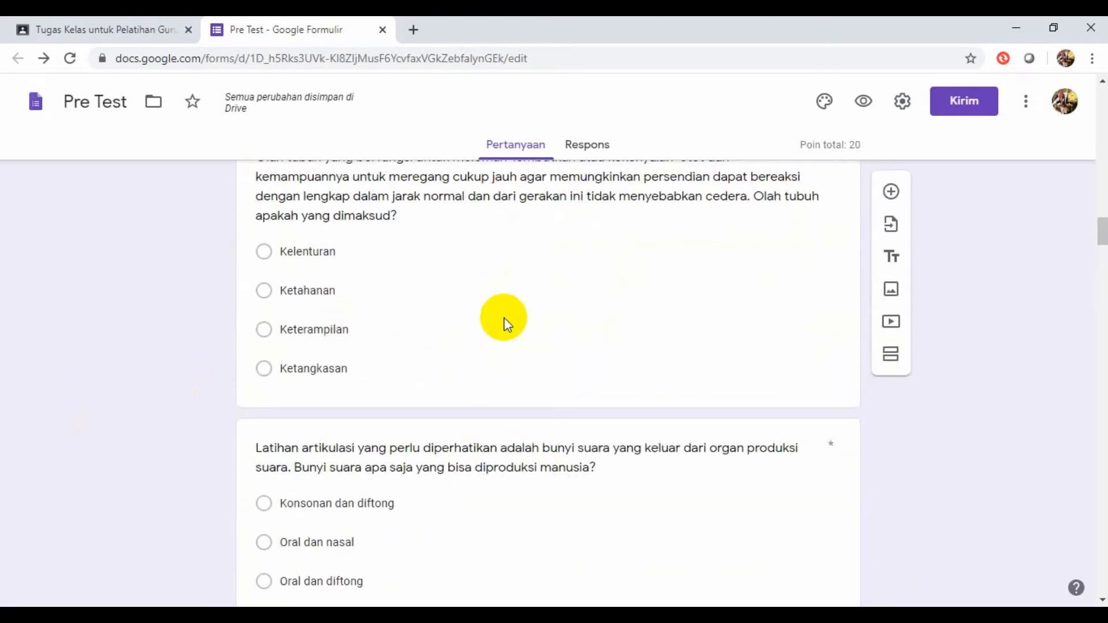
scroll(504, 318, "down", 12)
scroll(496, 352, "up", 11)
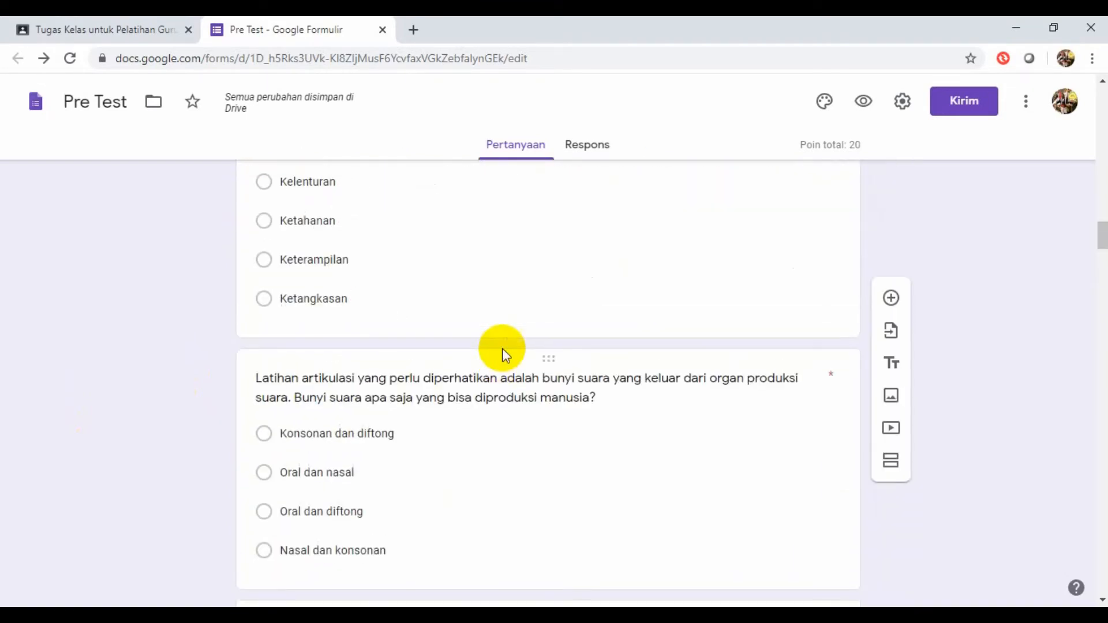
scroll(502, 348, "down", 15)
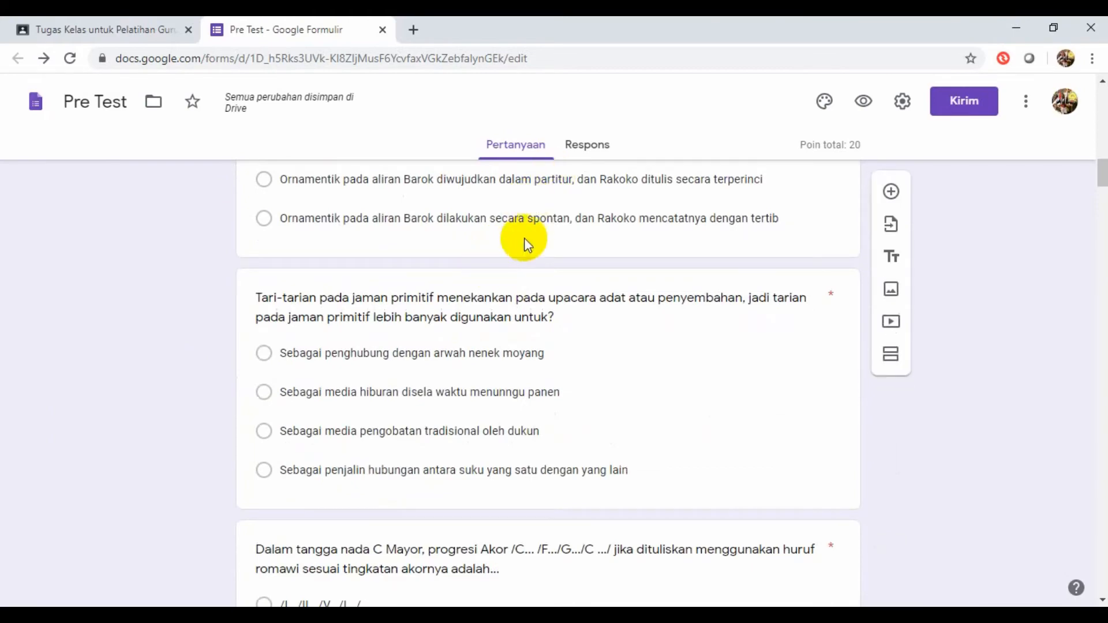
scroll(524, 238, "down", 15)
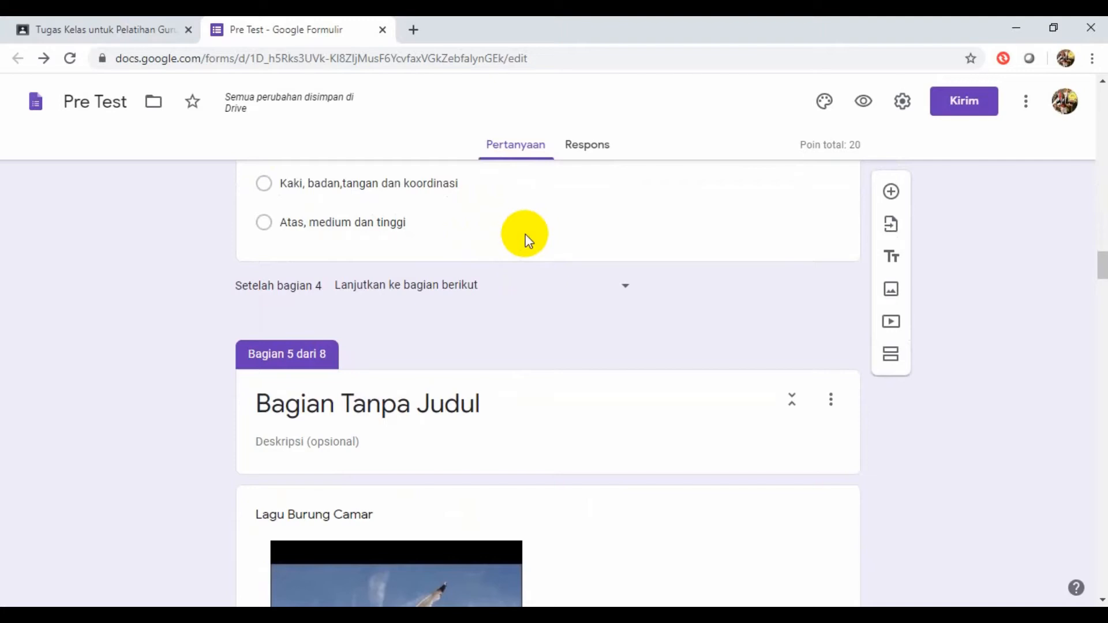
Step: Examine how the Lagu Burung Camar video and its accompanying question are arranged in section 5, ahead of Soal Bagian 2
scroll(525, 234, "down", 3)
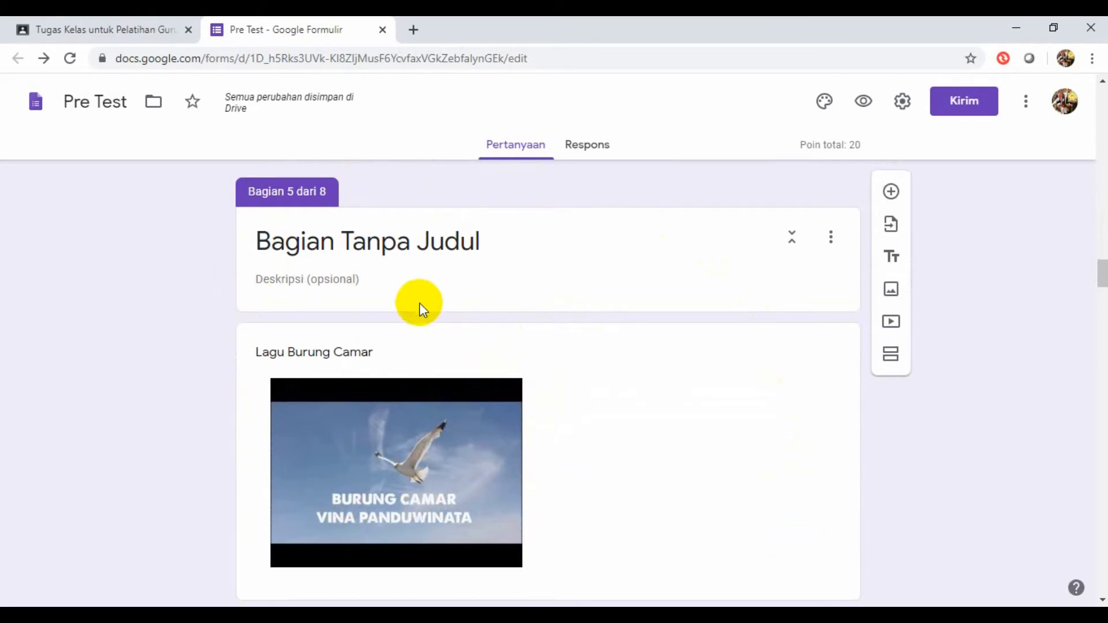
scroll(420, 303, "down", 3)
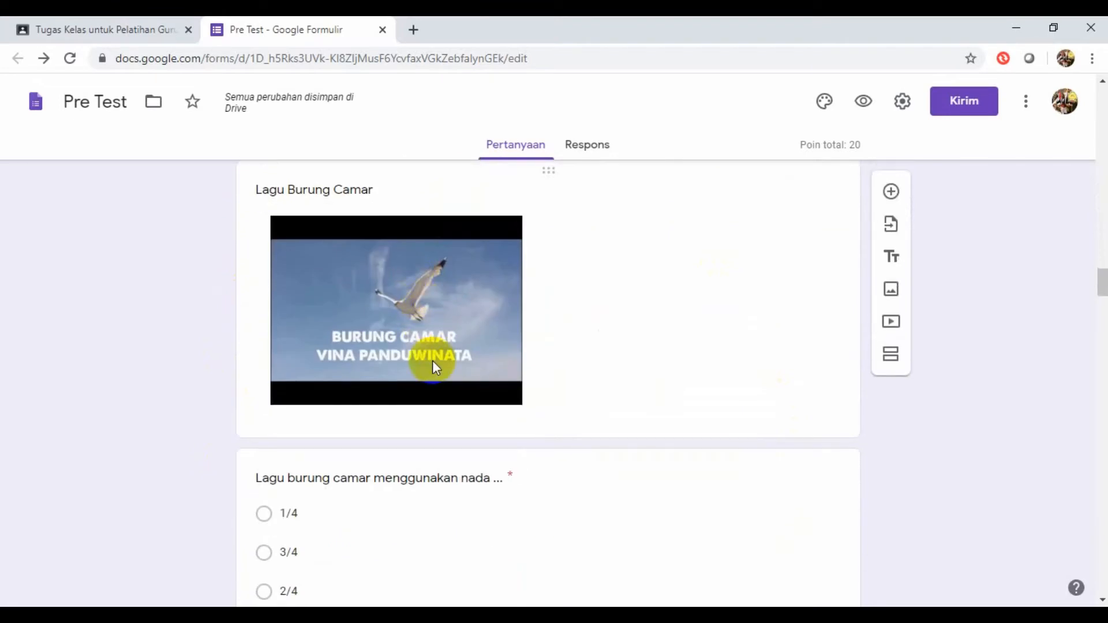
scroll(445, 378, "up", 3)
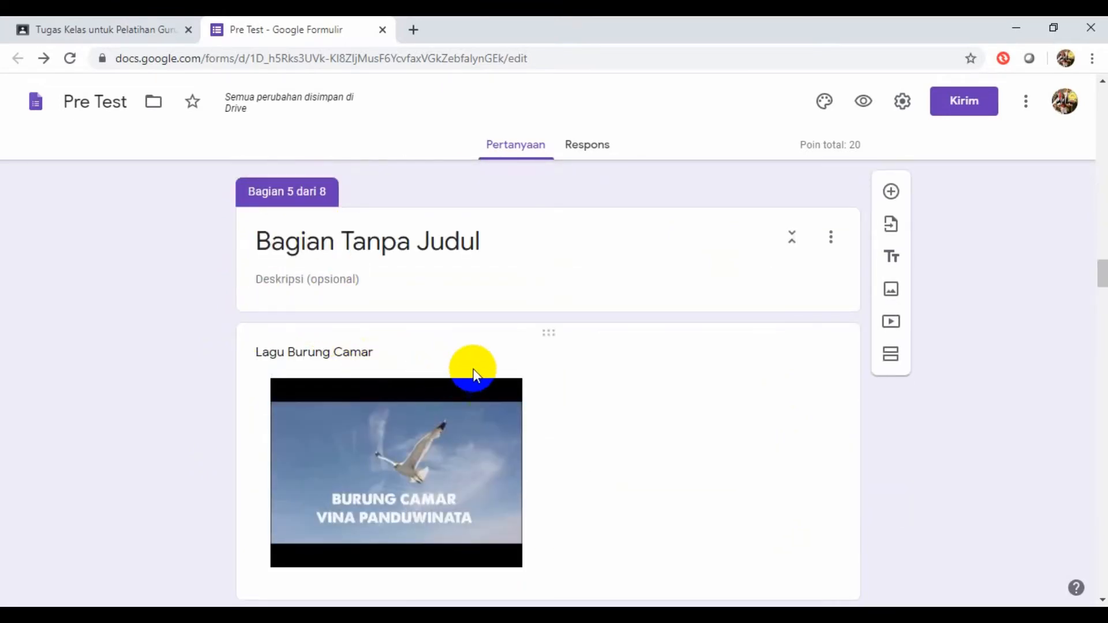
scroll(473, 369, "down", 2)
scroll(591, 486, "down", 8)
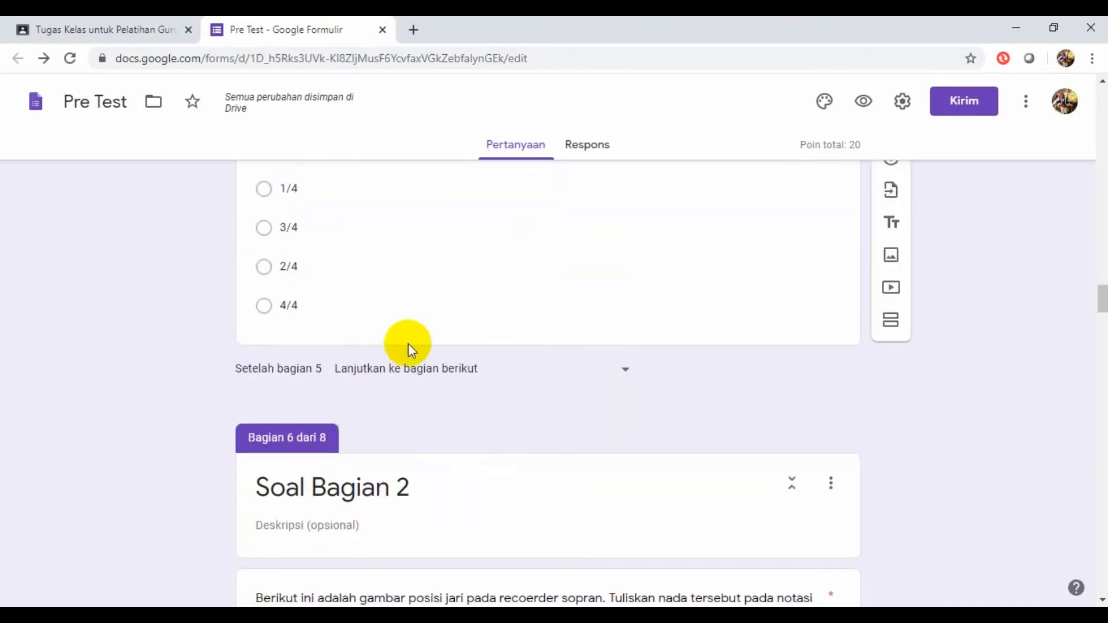
scroll(408, 344, "up", 3)
scroll(456, 347, "up", 4)
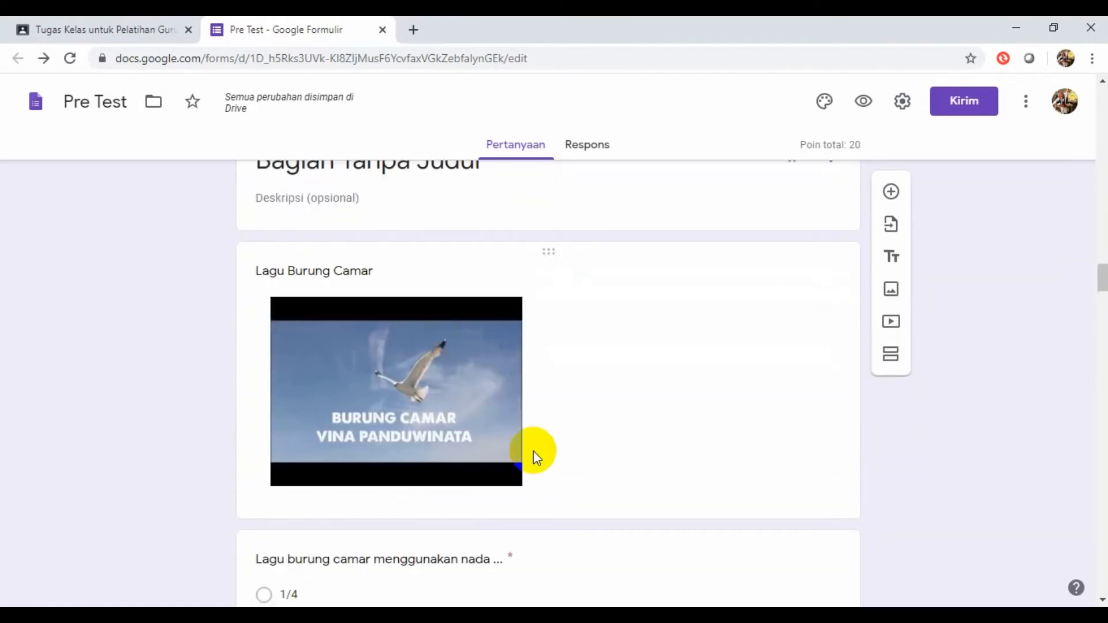
scroll(384, 513, "down", 1)
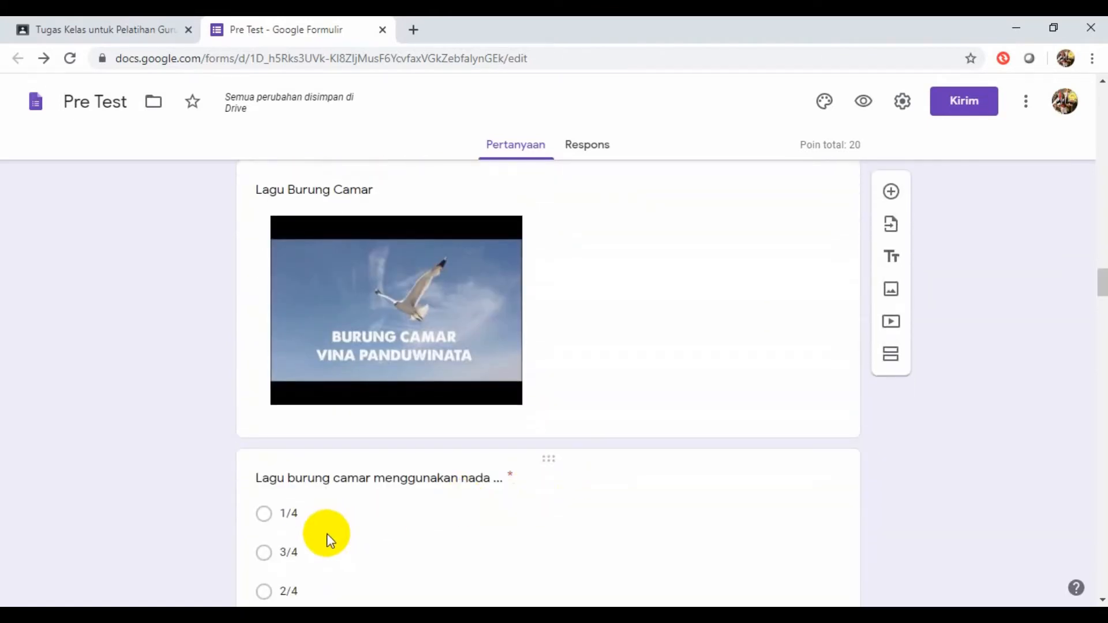
left_click(406, 417)
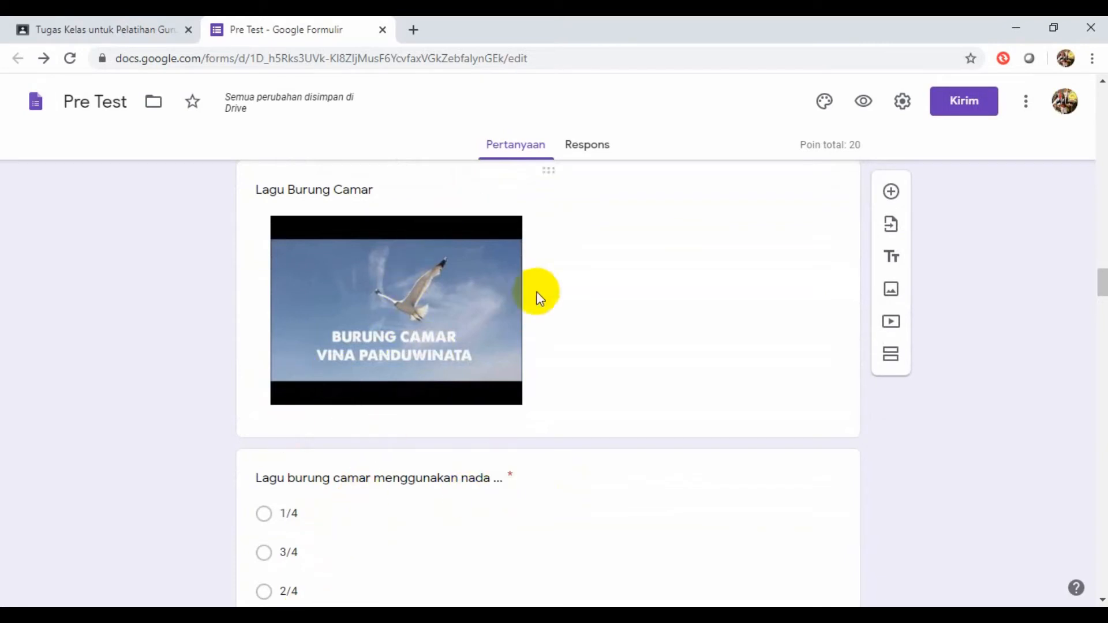
scroll(537, 296, "up", 2)
scroll(537, 295, "down", 6)
scroll(537, 295, "up", 8)
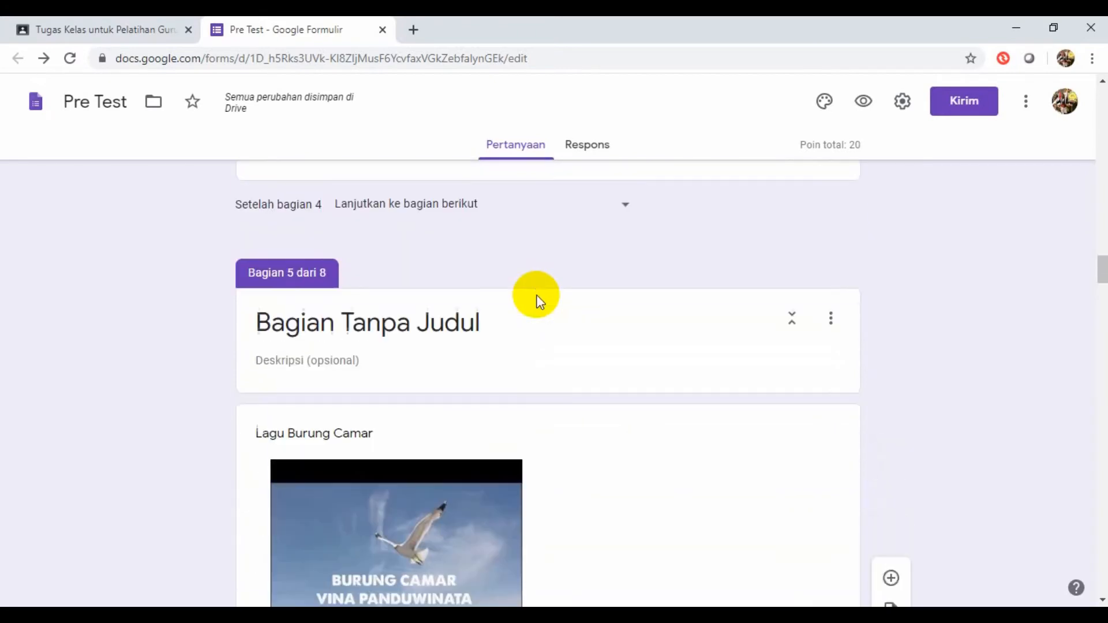
scroll(537, 296, "down", 4)
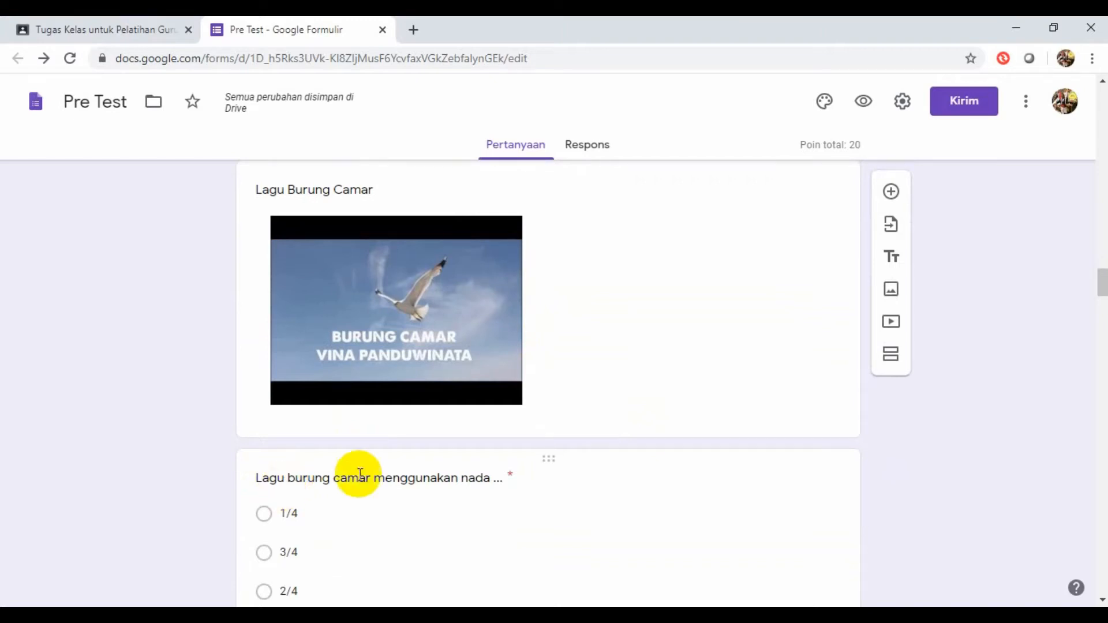
Step: Insert the open book with heart-shaped pages from the Kantor dan Sekolah themes as the form's header image
scroll(414, 273, "down", 4)
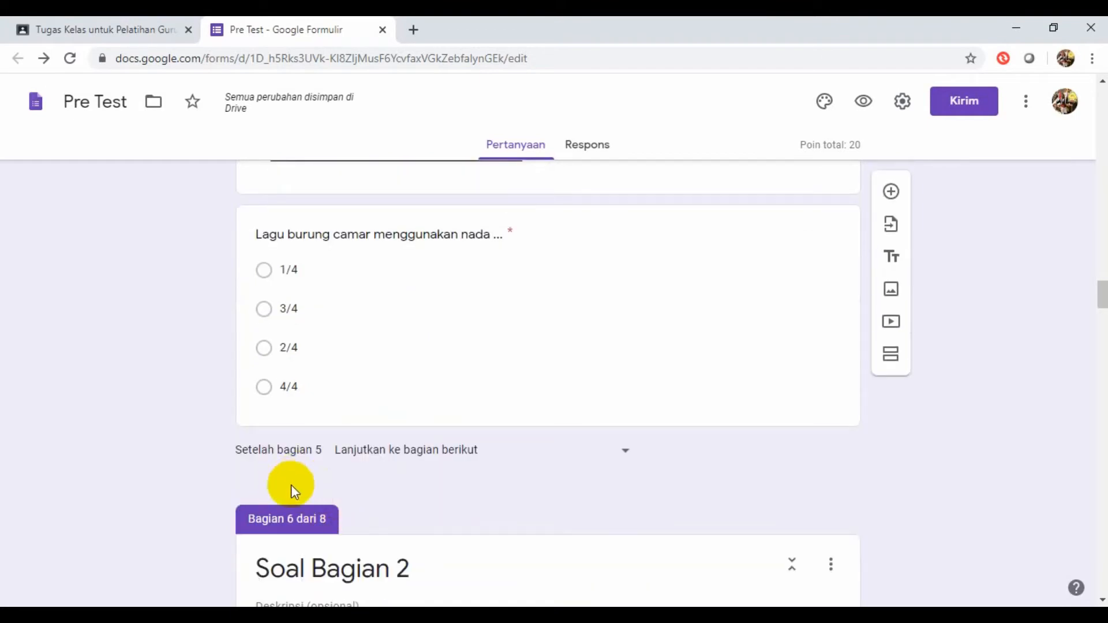
scroll(495, 466, "up", 9)
scroll(498, 451, "up", 8)
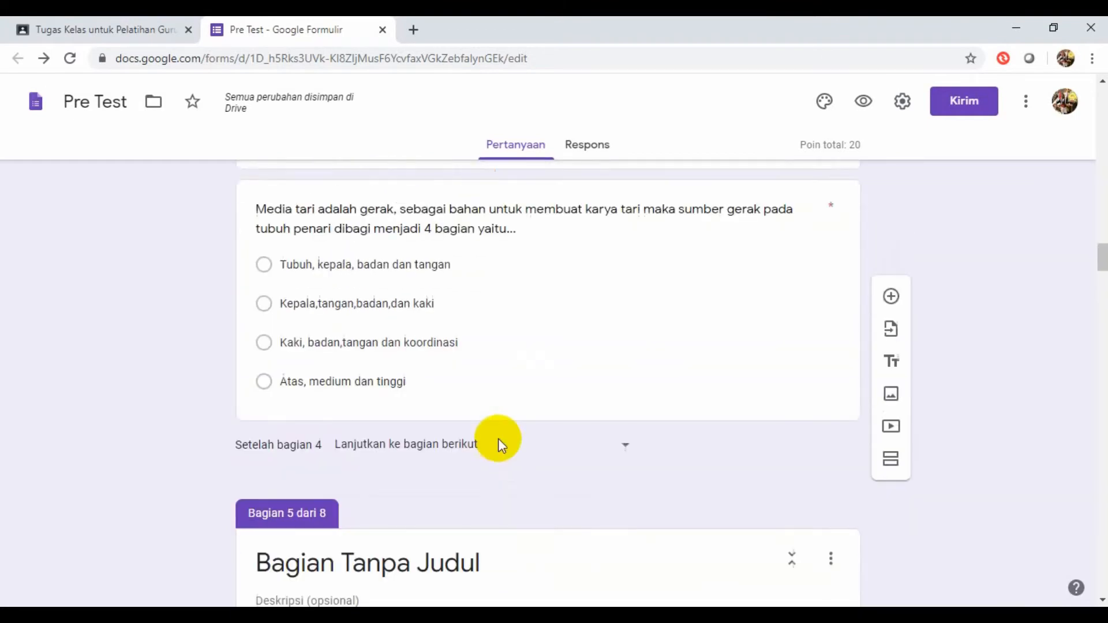
left_click(827, 103)
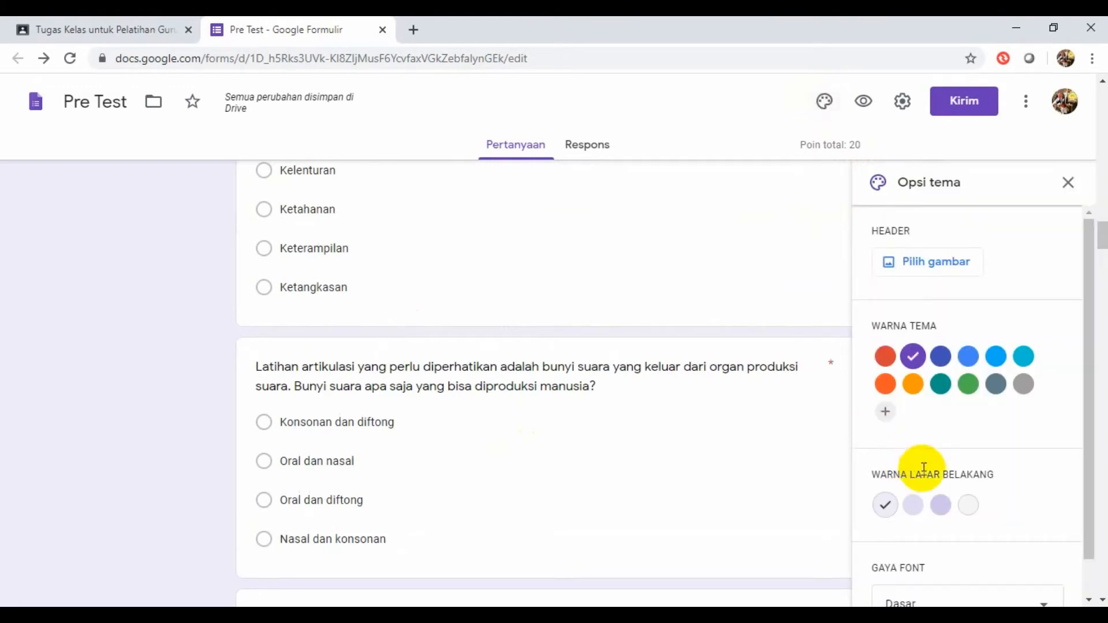
left_click(929, 261)
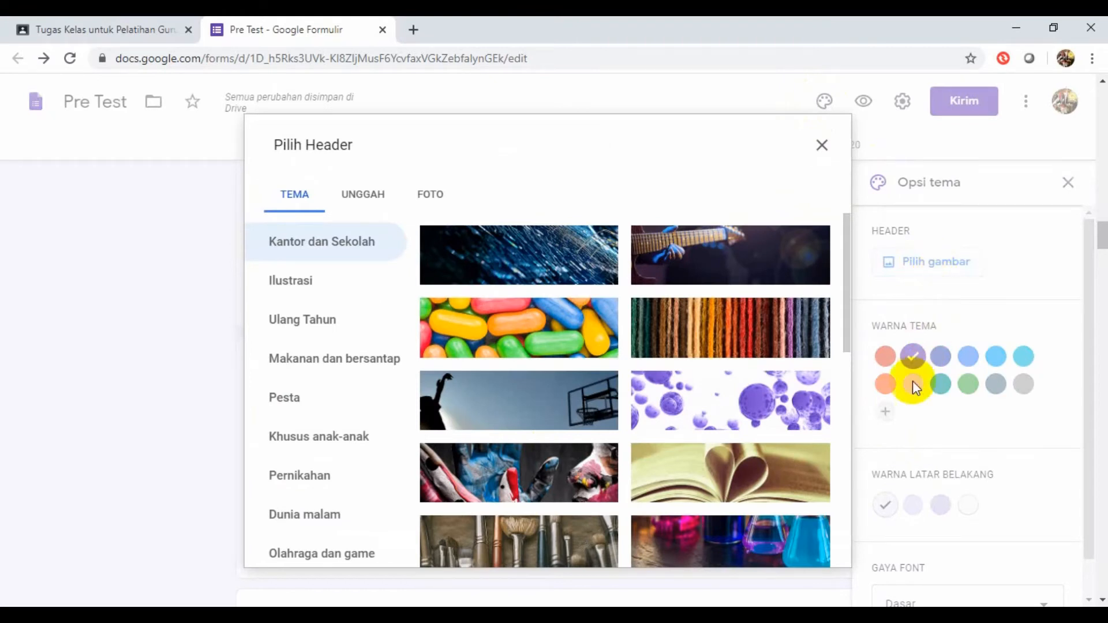
left_click(717, 483)
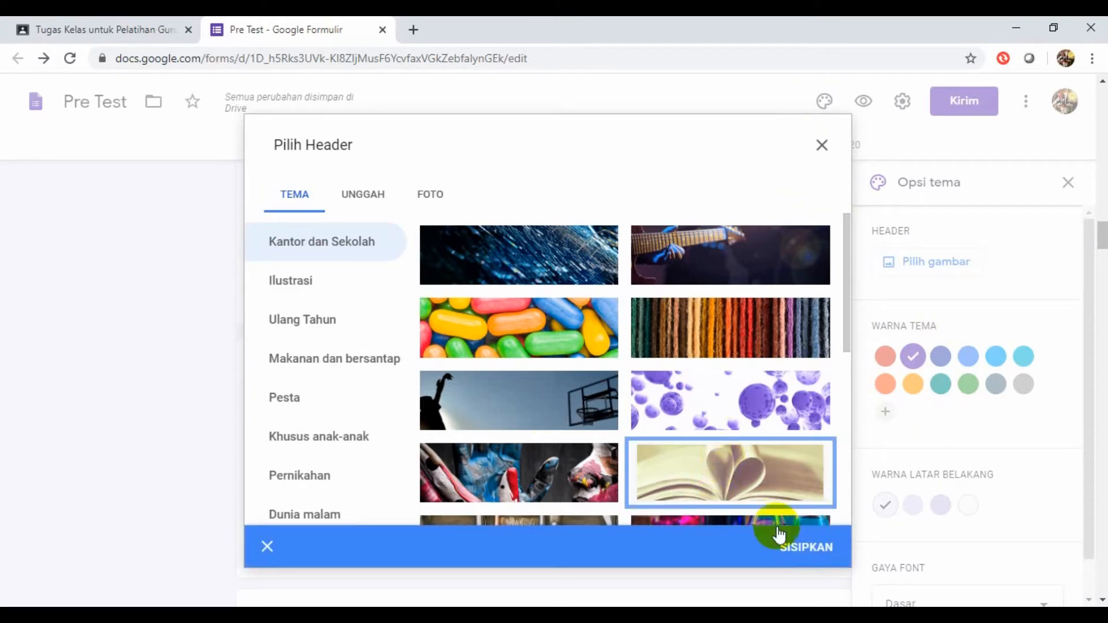
left_click(820, 551)
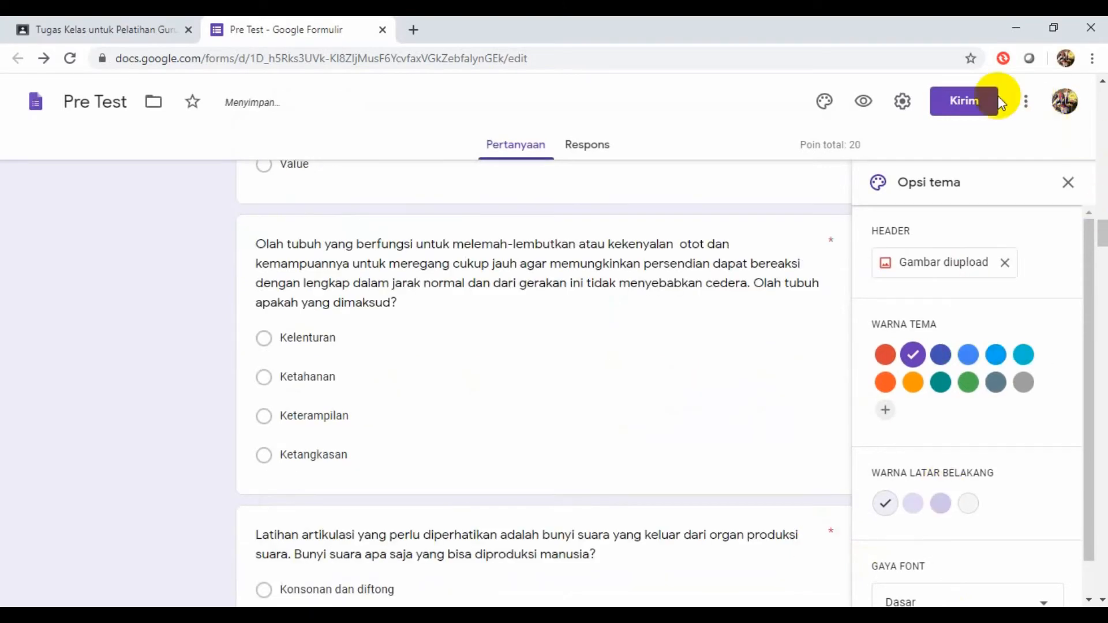
Step: In the form settings, limit respondents to one response (Batasi ke 1 tanggapan) and shuffle the question order (Acak urutan pertanyaan)
left_click(903, 104)
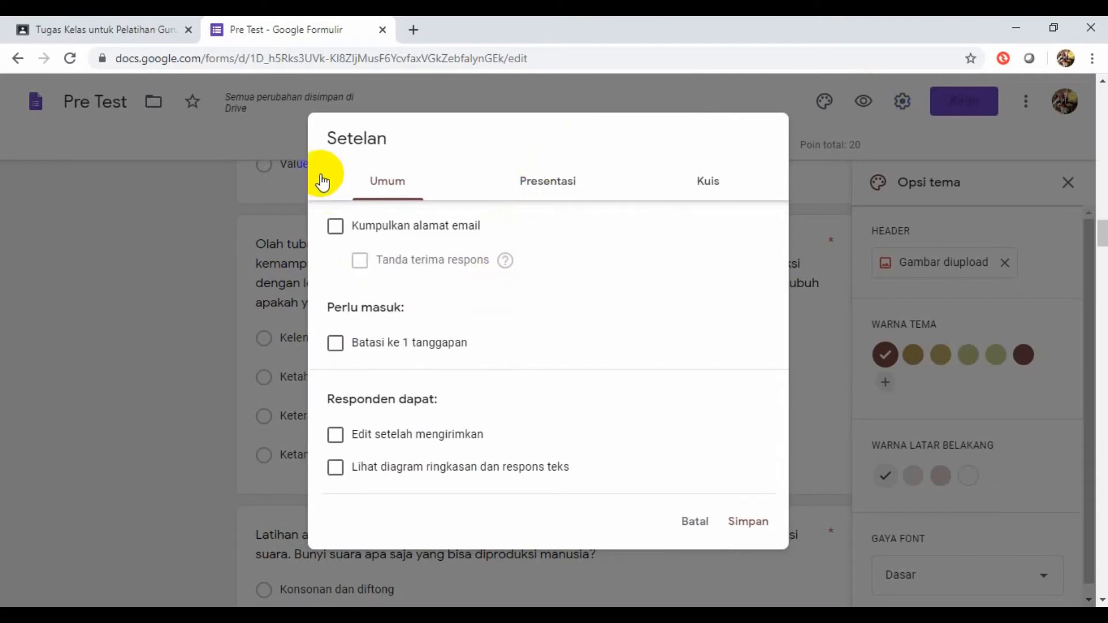
left_click(569, 194)
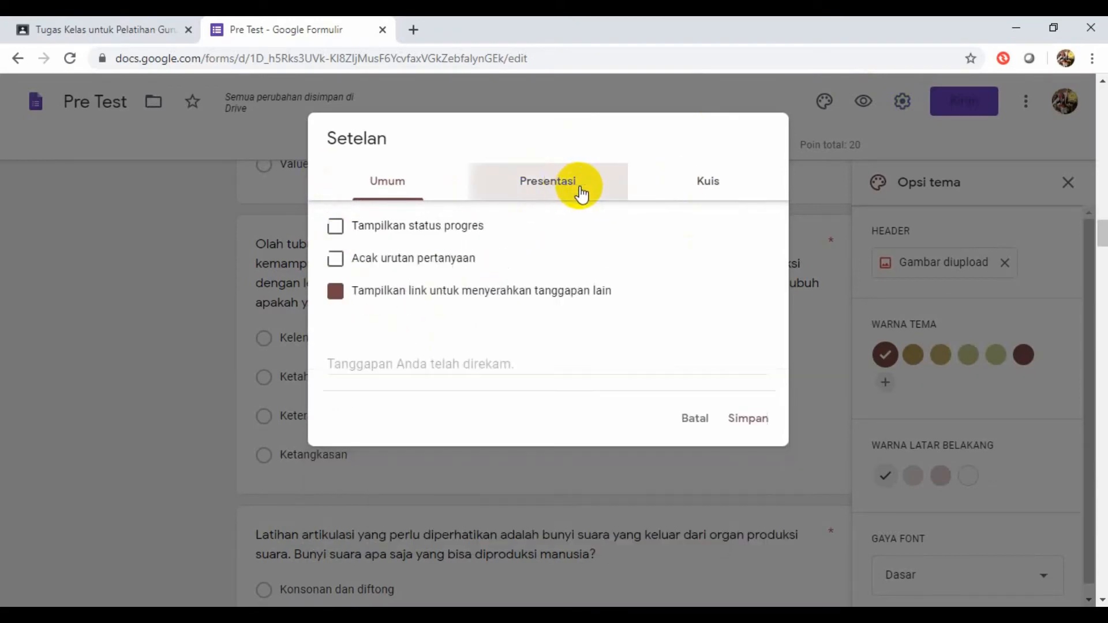
left_click(730, 189)
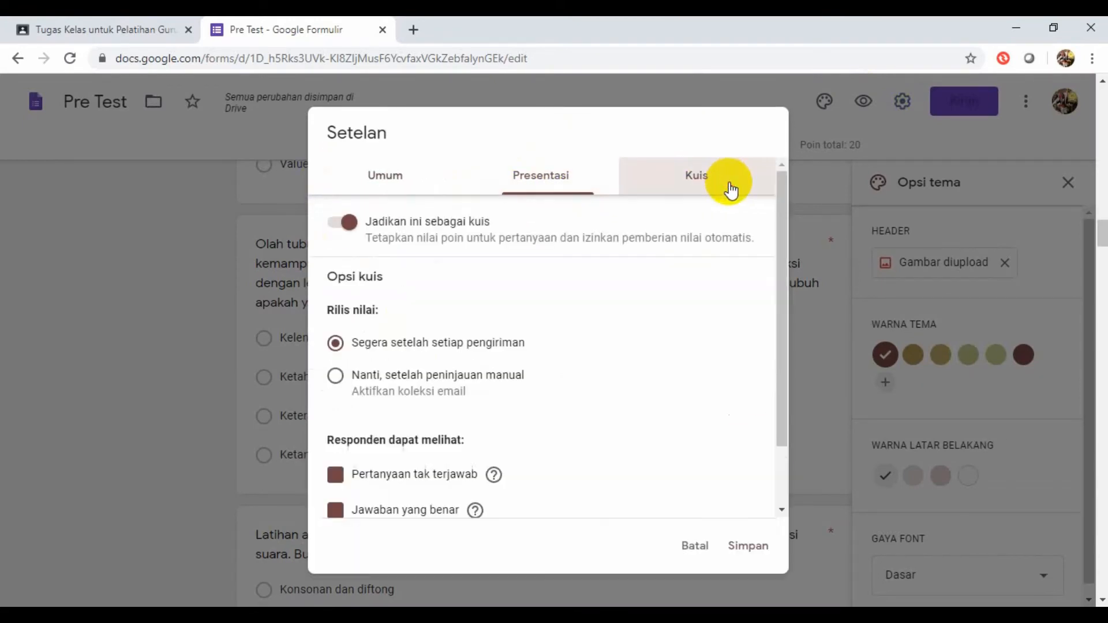
left_click(386, 187)
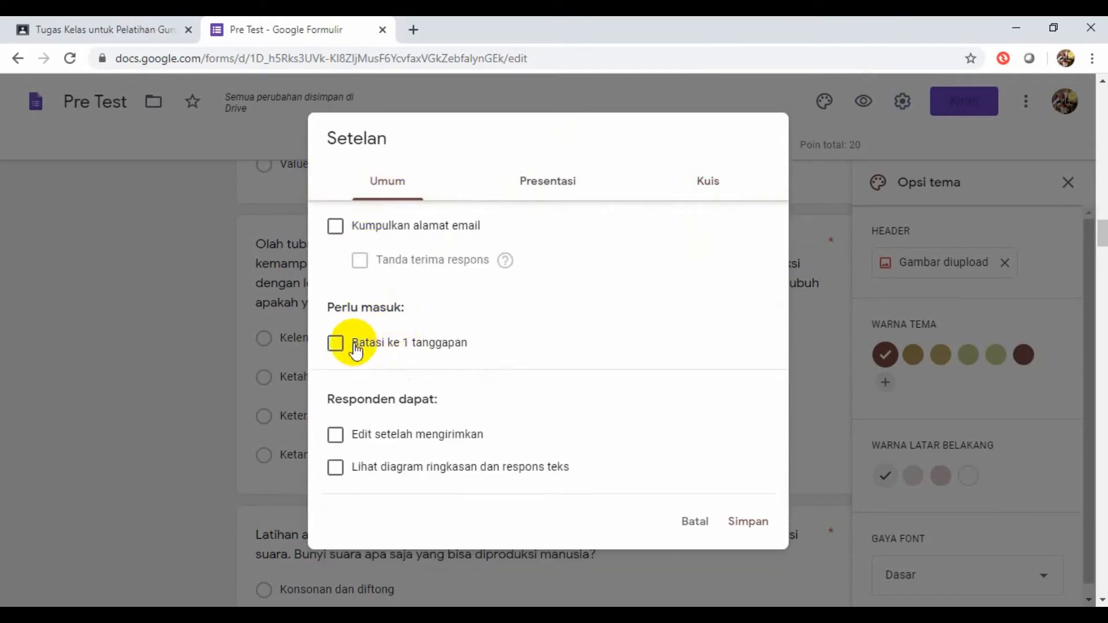
left_click(337, 344)
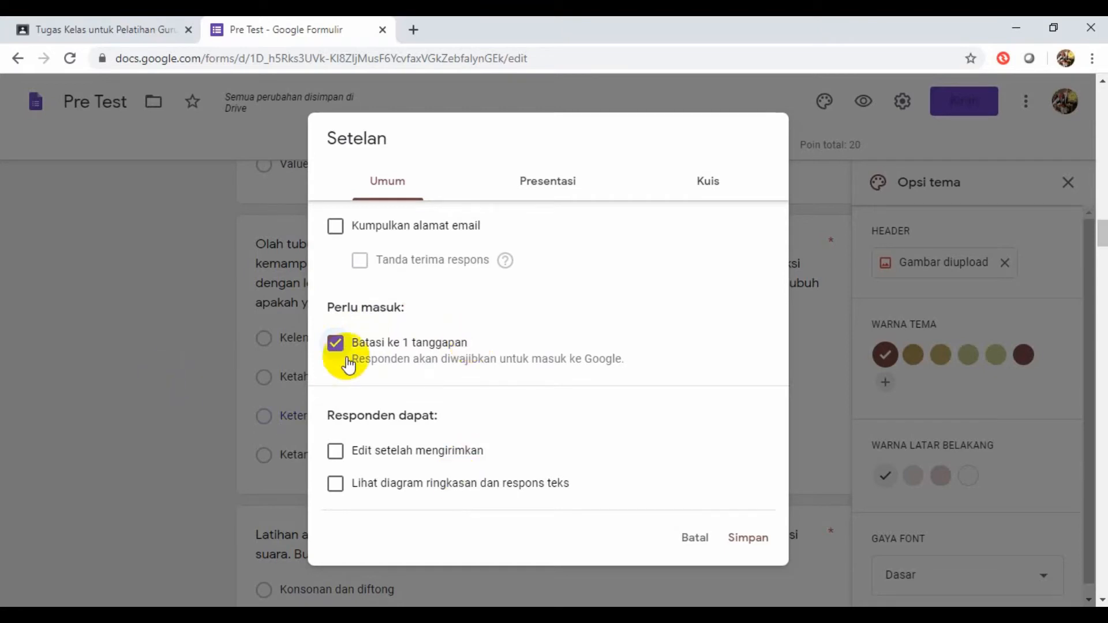
left_click(560, 184)
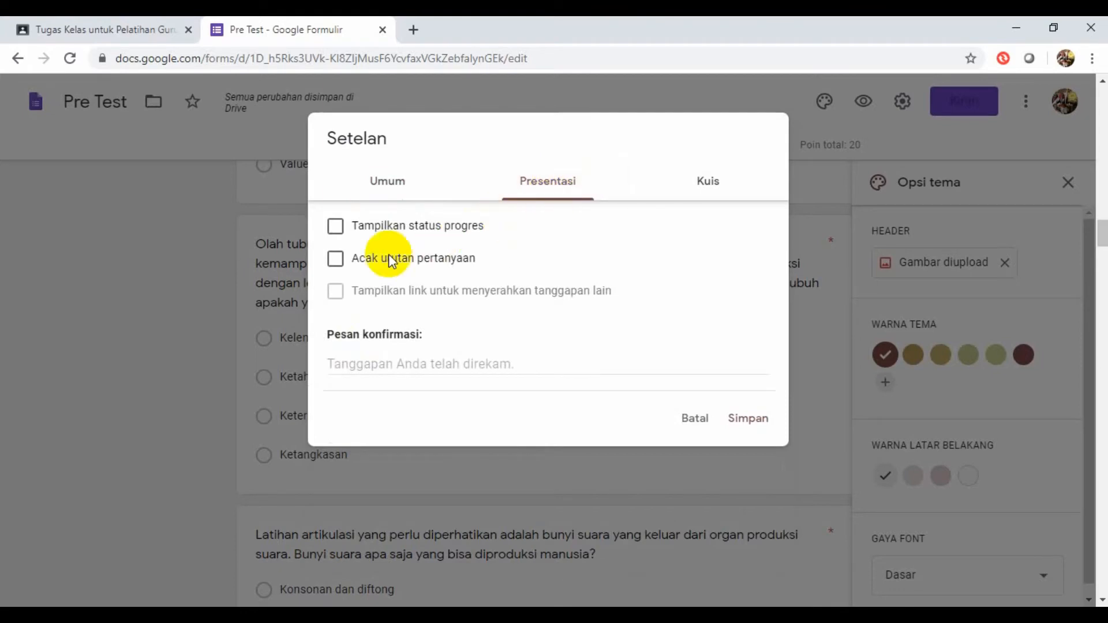
left_click(336, 266)
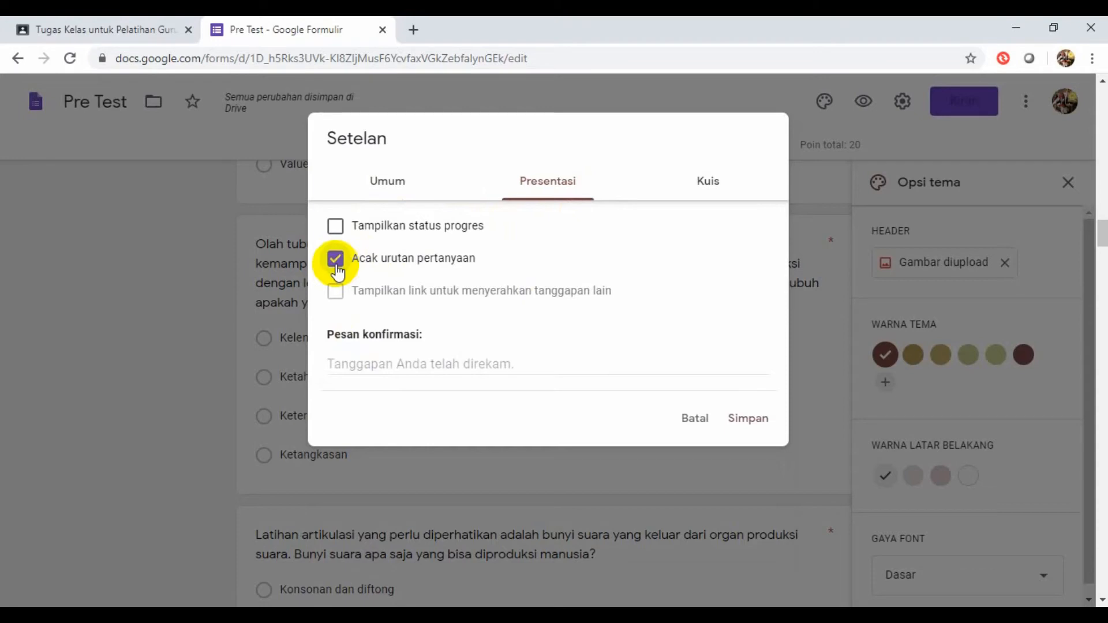
Step: Bring up the quiz settings that control what respondents can see
left_click(708, 194)
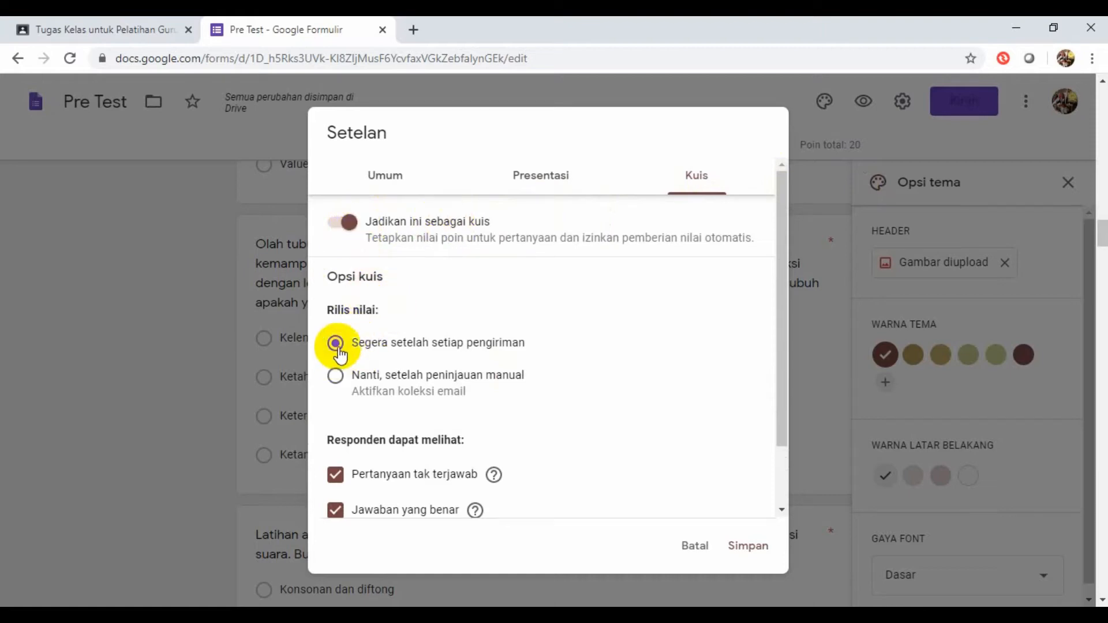
left_click_drag(784, 396, 784, 512)
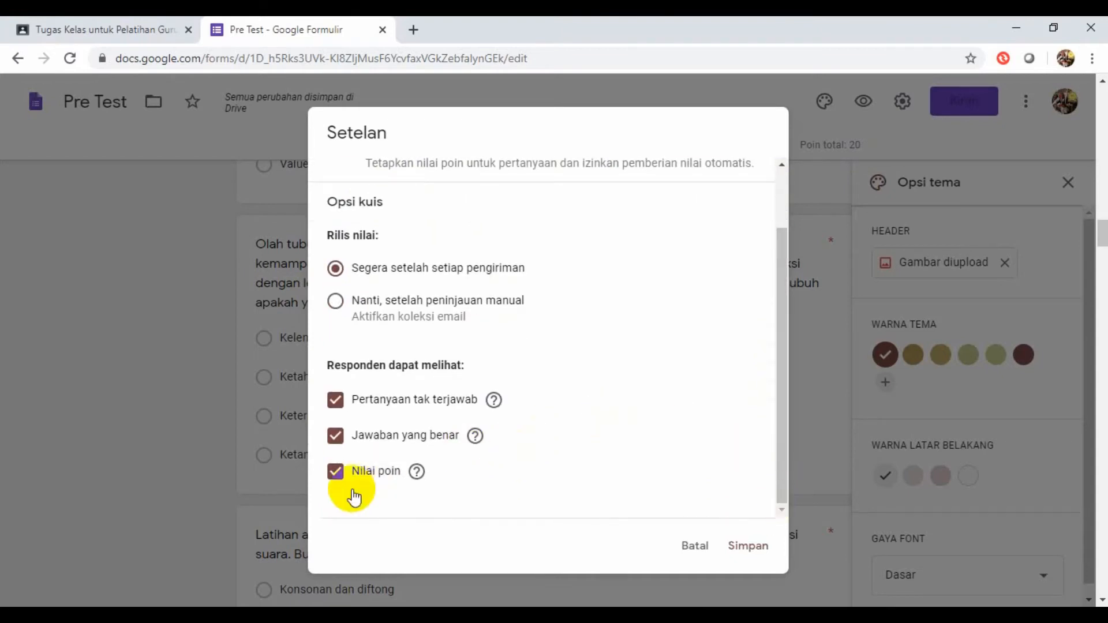
left_click(335, 404)
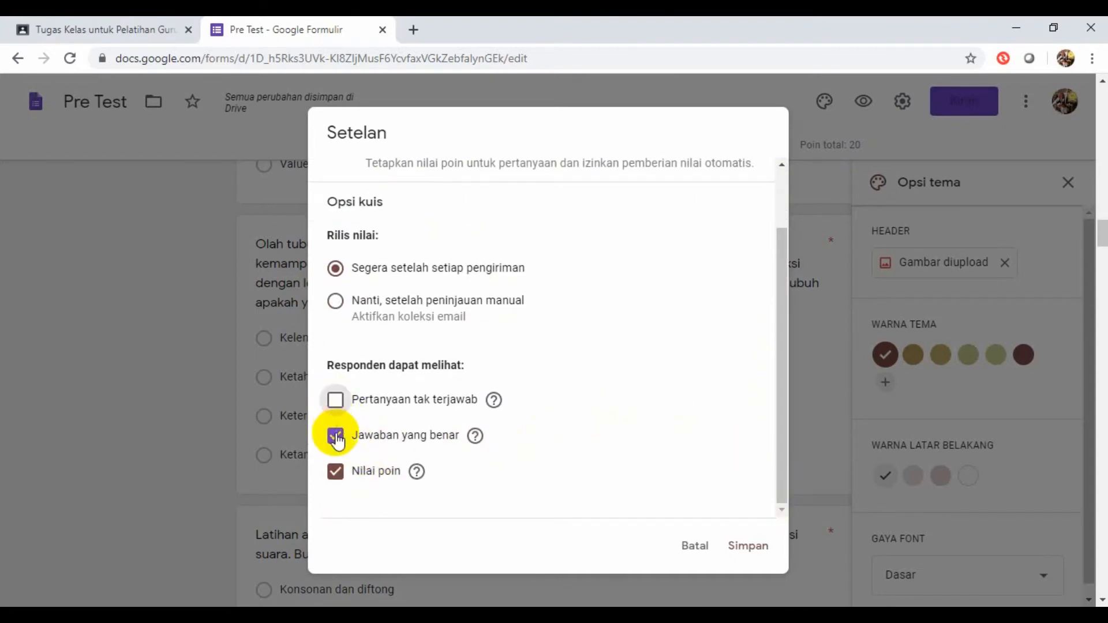
left_click(335, 439)
left_click(337, 477)
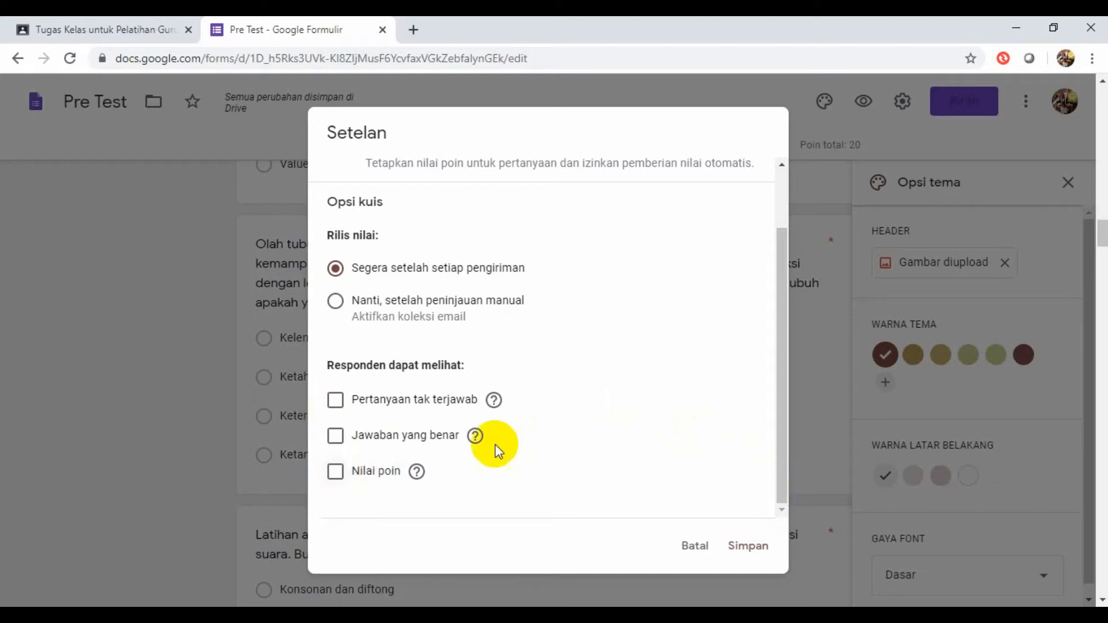
left_click(335, 404)
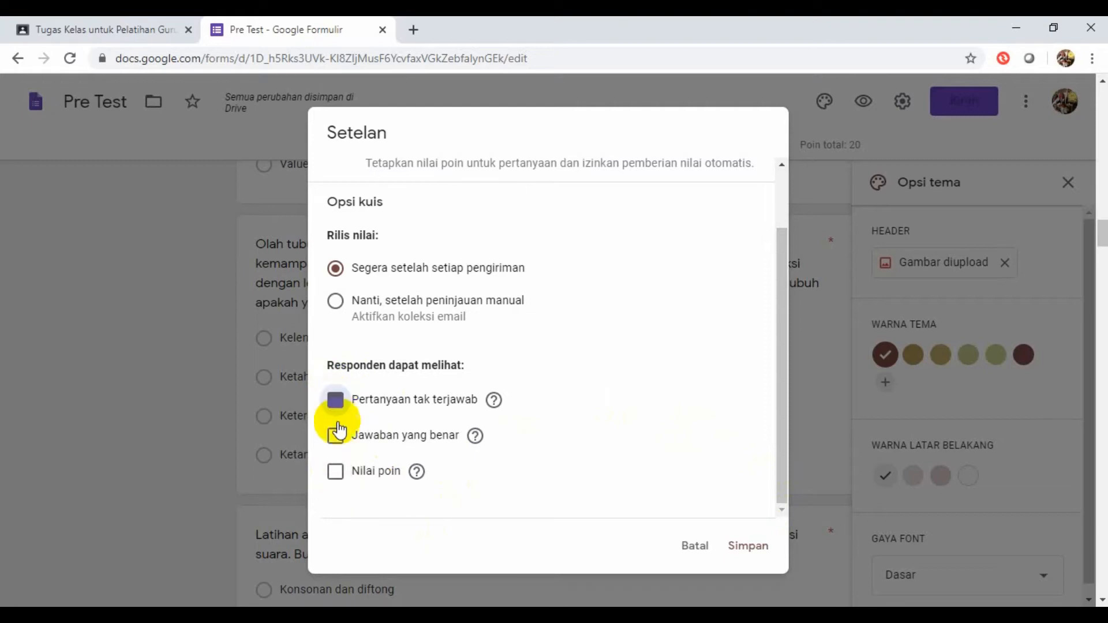
left_click(336, 440)
left_click(335, 478)
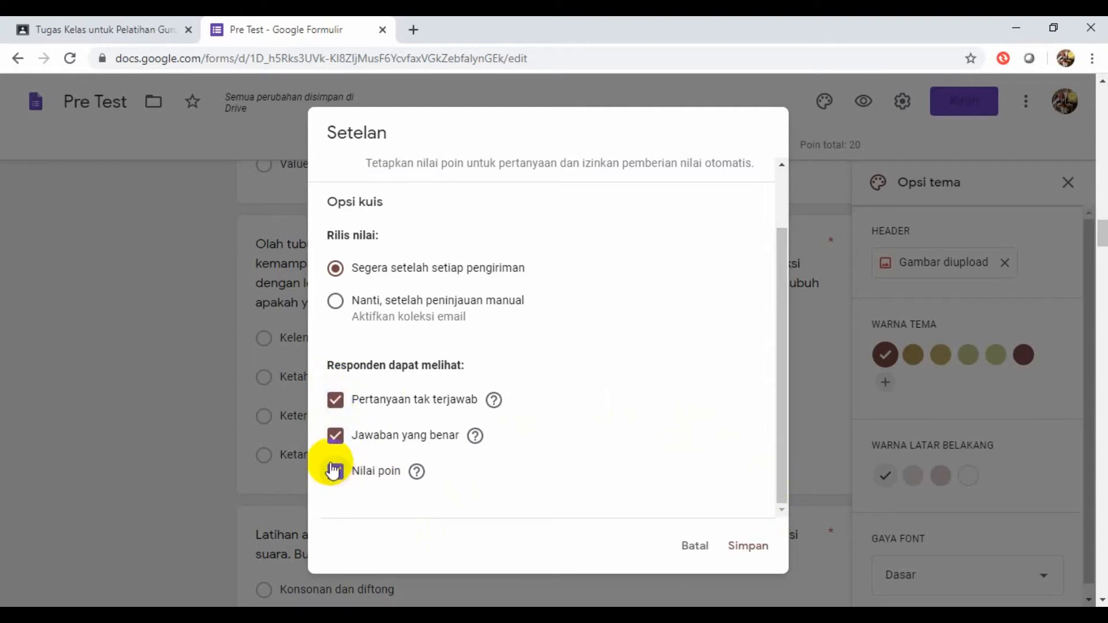
Step: Hide Pertanyaan tak terjawab and Jawaban yang benar from respondents and save the quiz settings
left_click(334, 398)
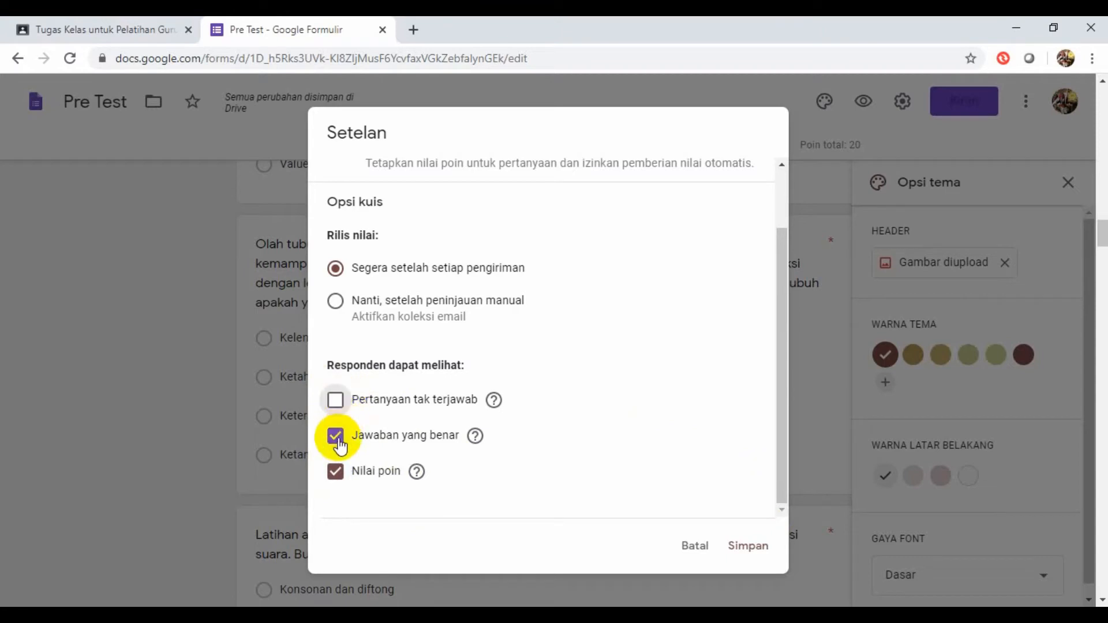
left_click(339, 442)
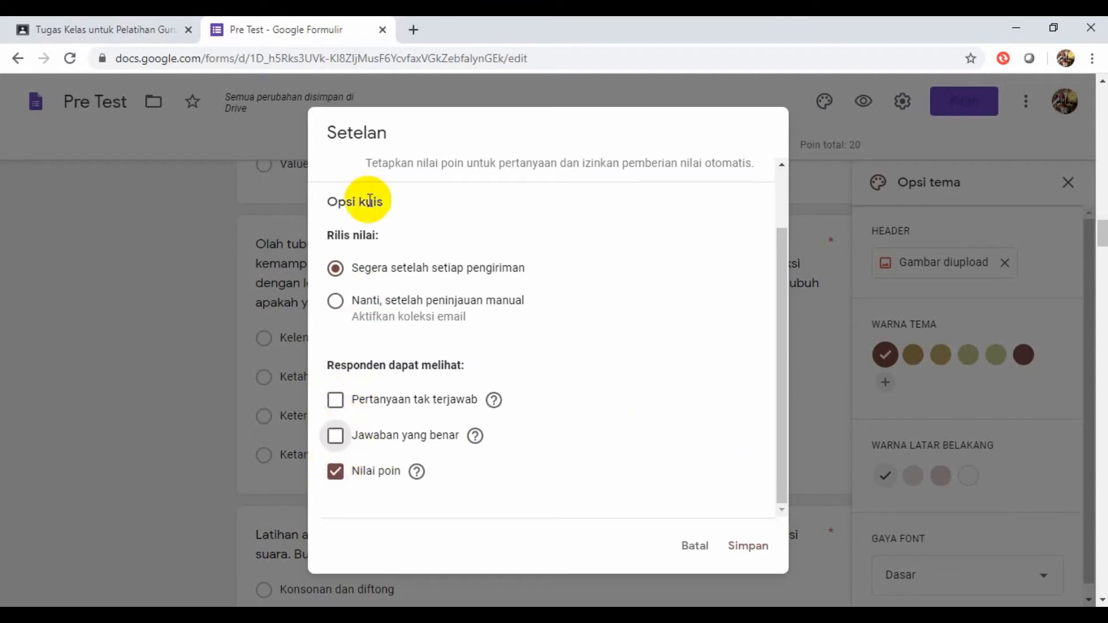
left_click(749, 546)
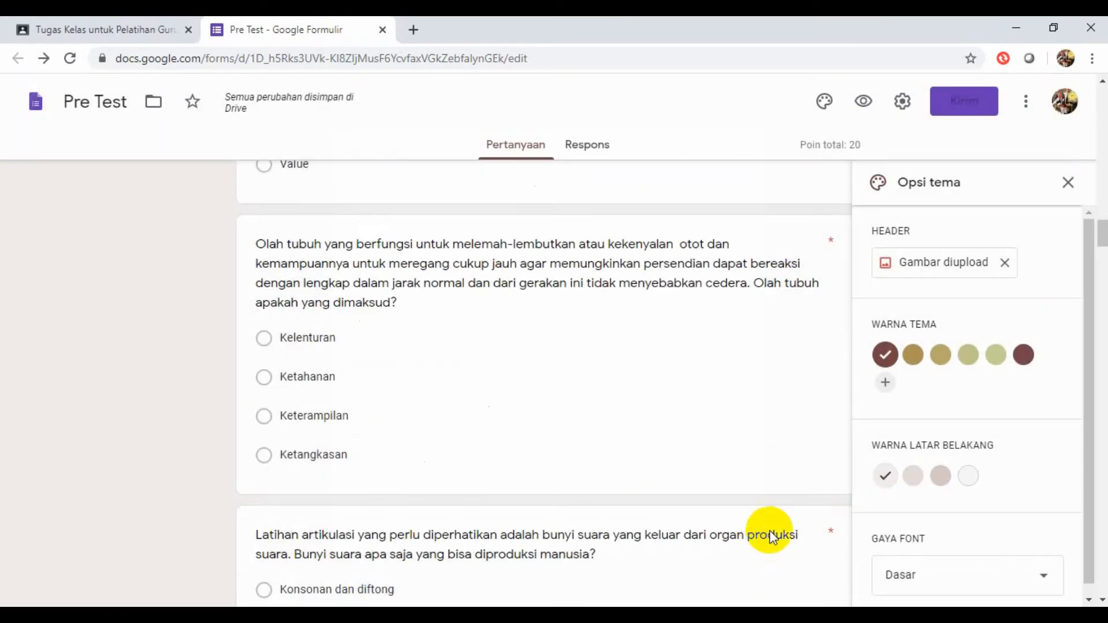
Step: Set the confirmation message to "Setelah mengerjakan pre Test Bapak dan Ibu bisa segera mengunduh materi di sisi selanjutnya" and save the settings
left_click(903, 110)
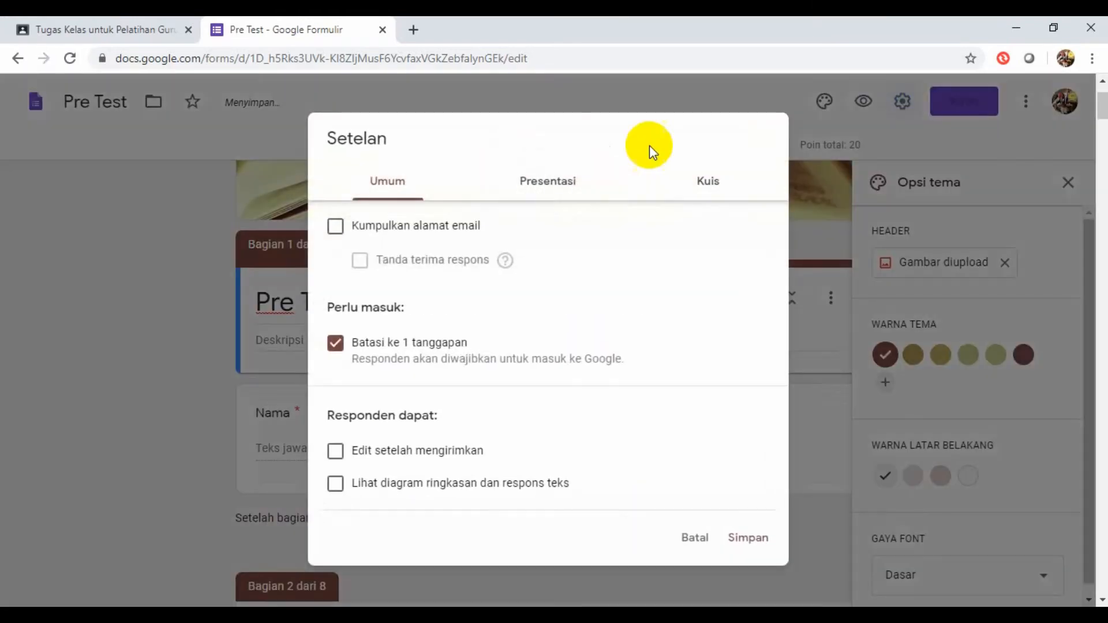
left_click(560, 194)
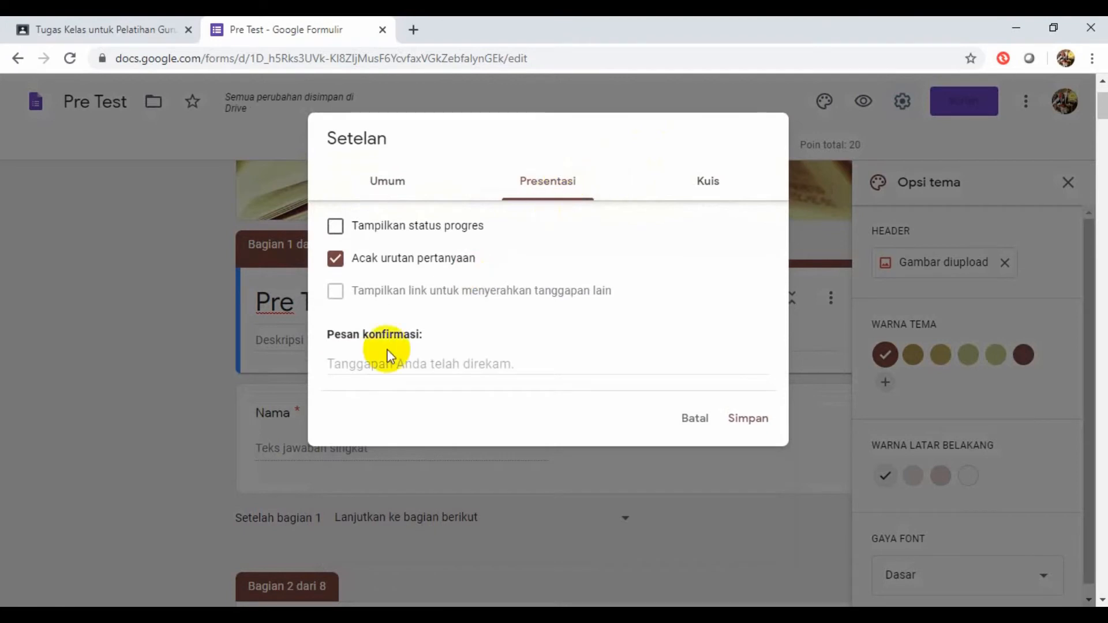
left_click(433, 358)
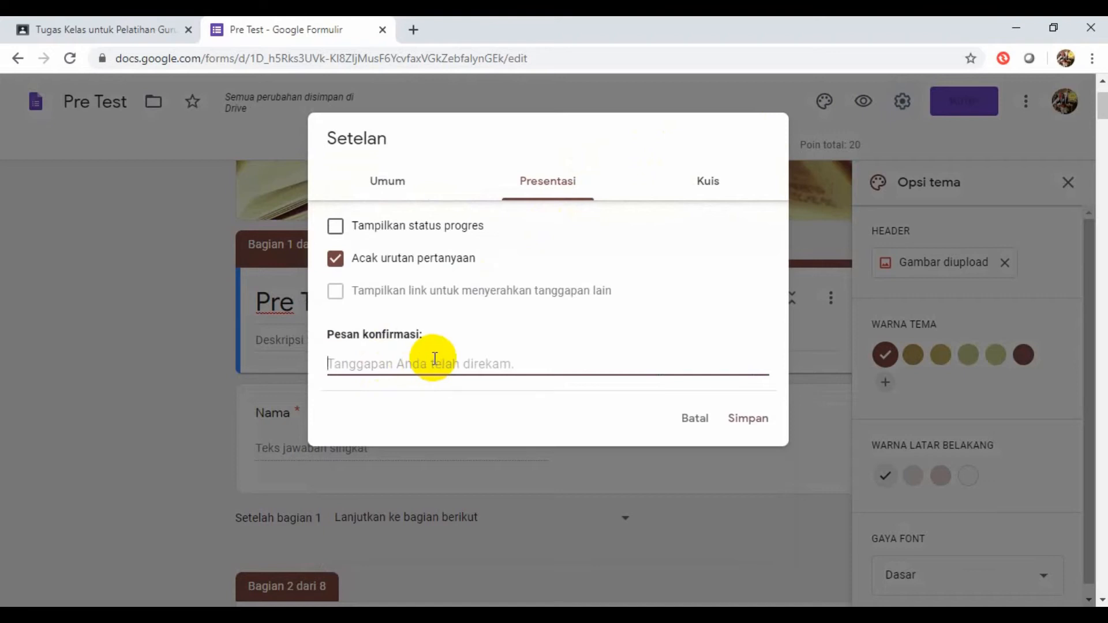
type("S")
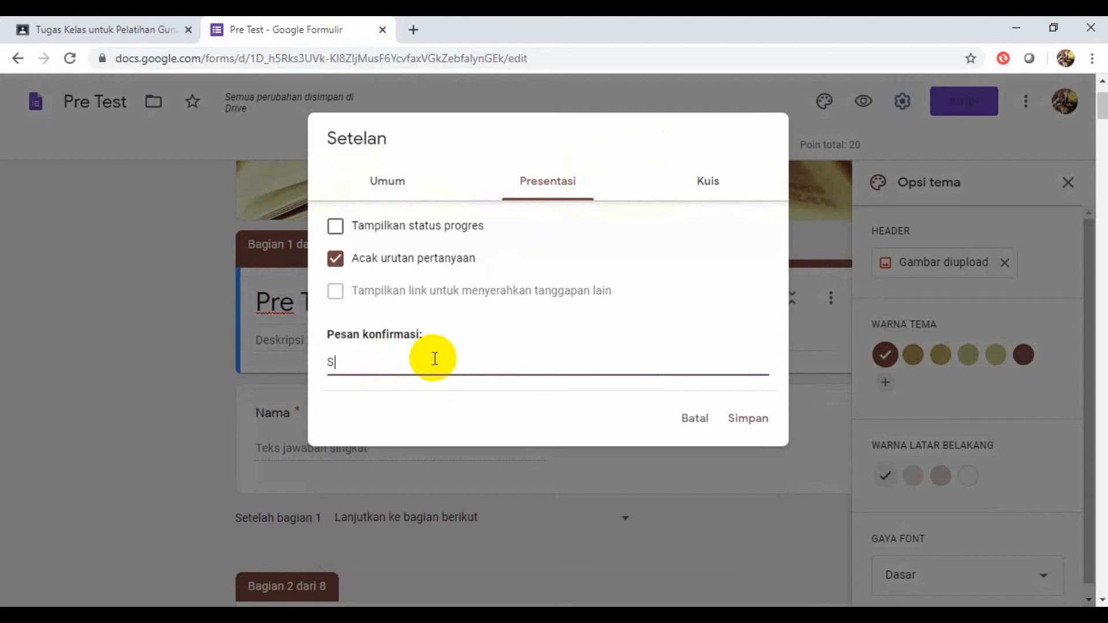
type("ete")
type("lah ,e")
type("menget")
type("jakan p")
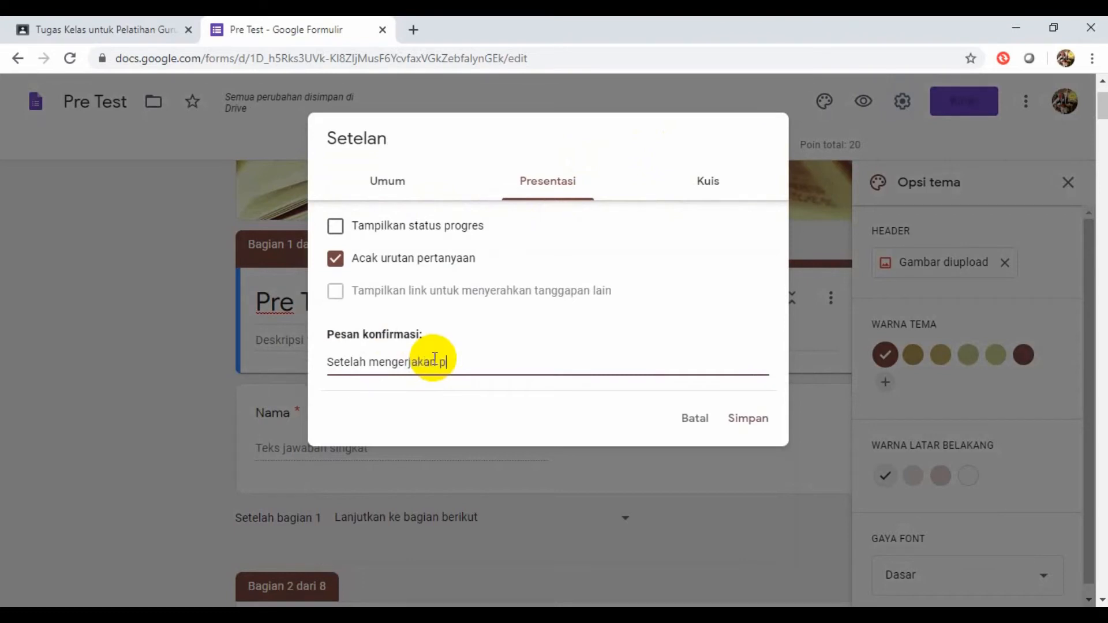
type("re Tes")
type("y")
type("t Bapak dan")
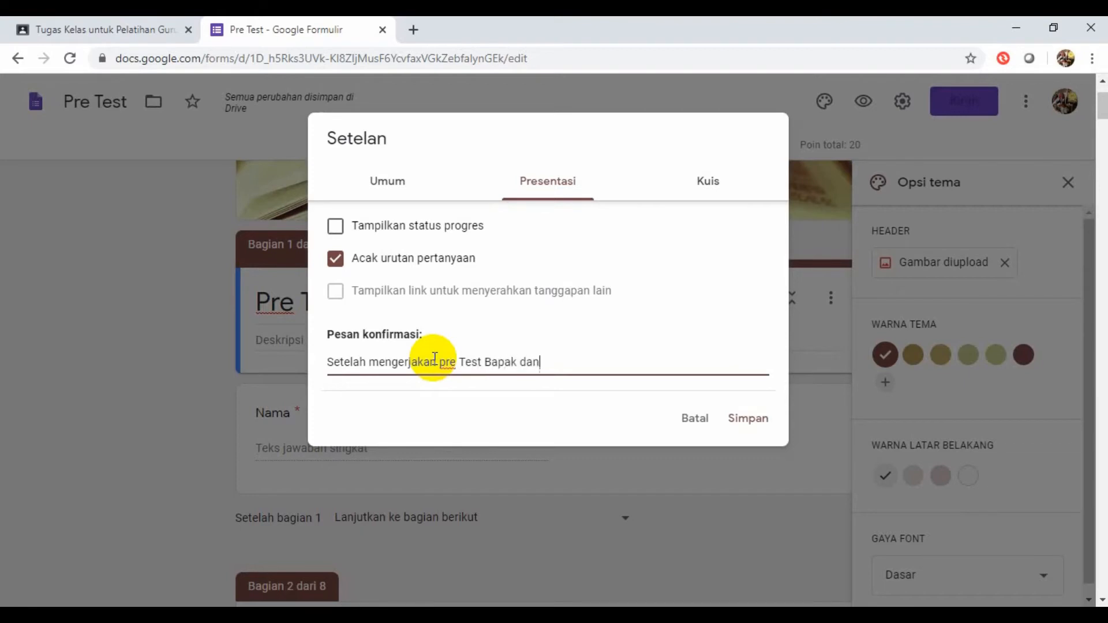
type(" Ibu bisa segera men")
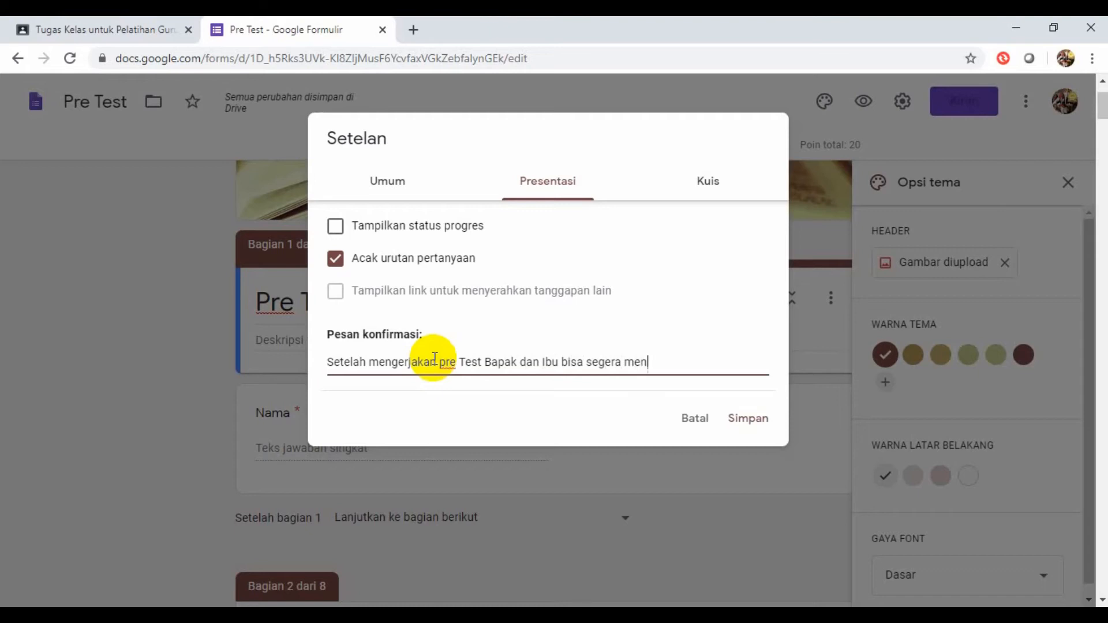
type("g")
type("undih")
key("BackSpace")
key("BackSpace")
type("uh mate")
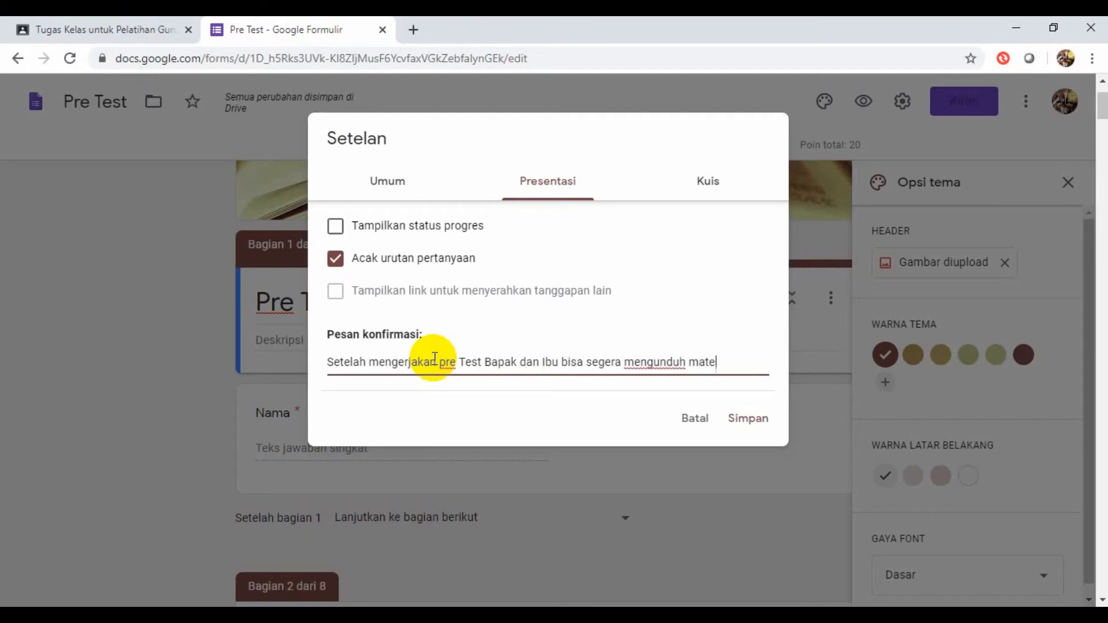
type("ri di sisi sela")
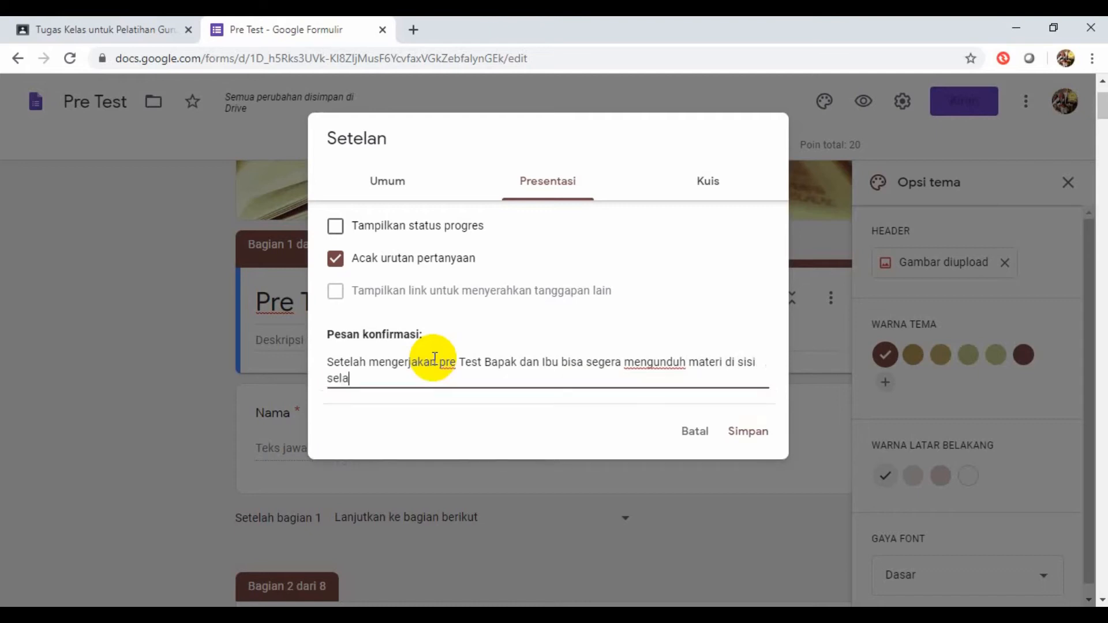
type("njutnya")
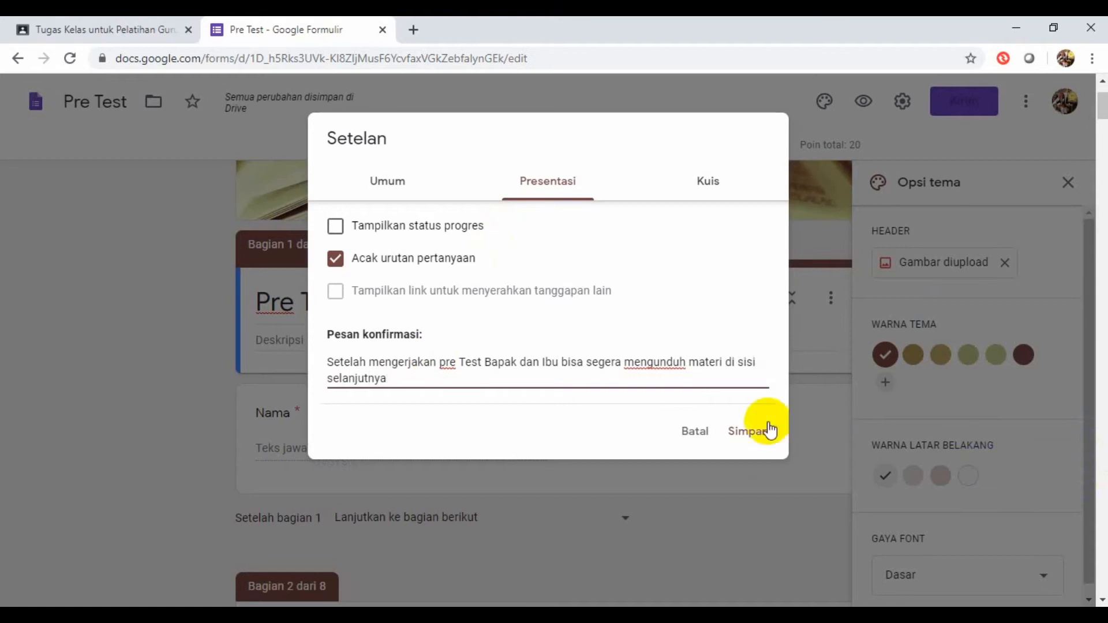
left_click(746, 430)
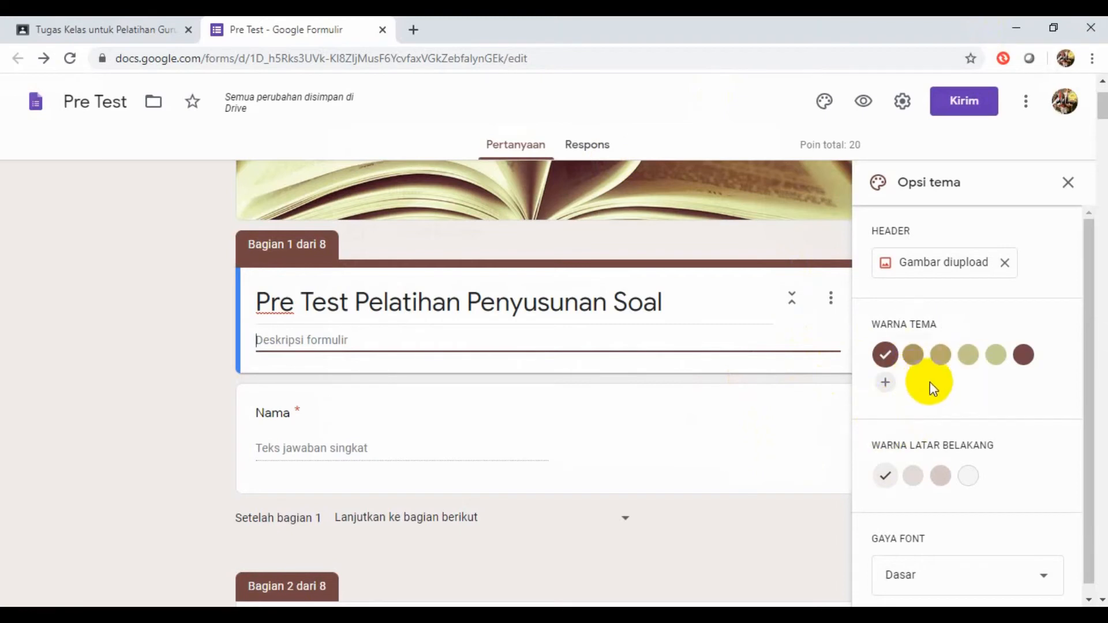
Step: Add the custom blue #004cff as the form's theme colour
scroll(930, 382, "up", 2)
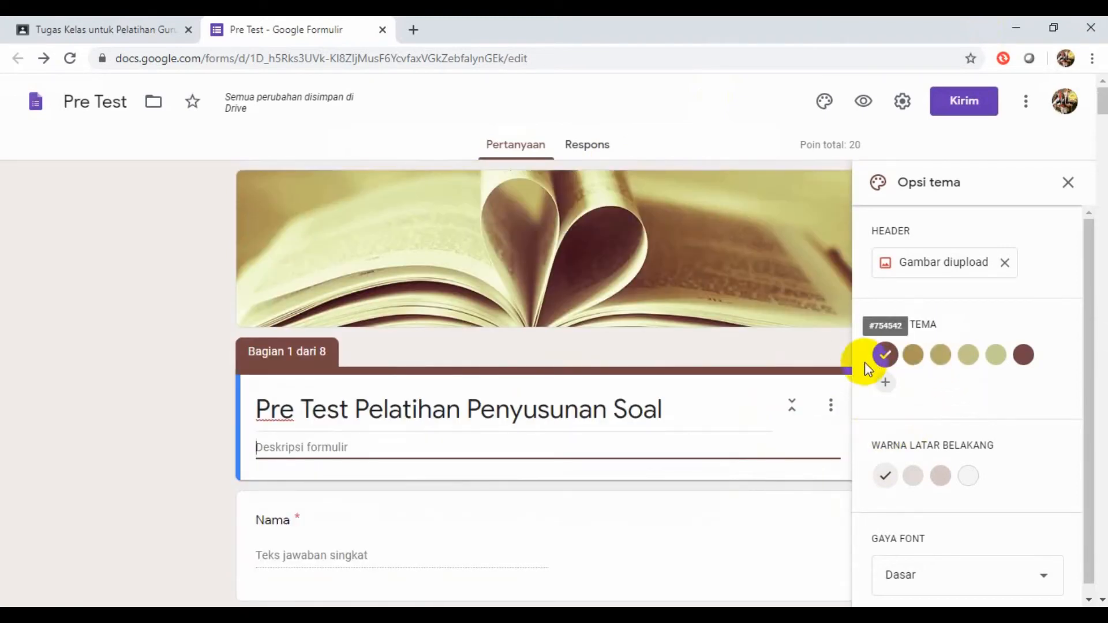
left_click(886, 382)
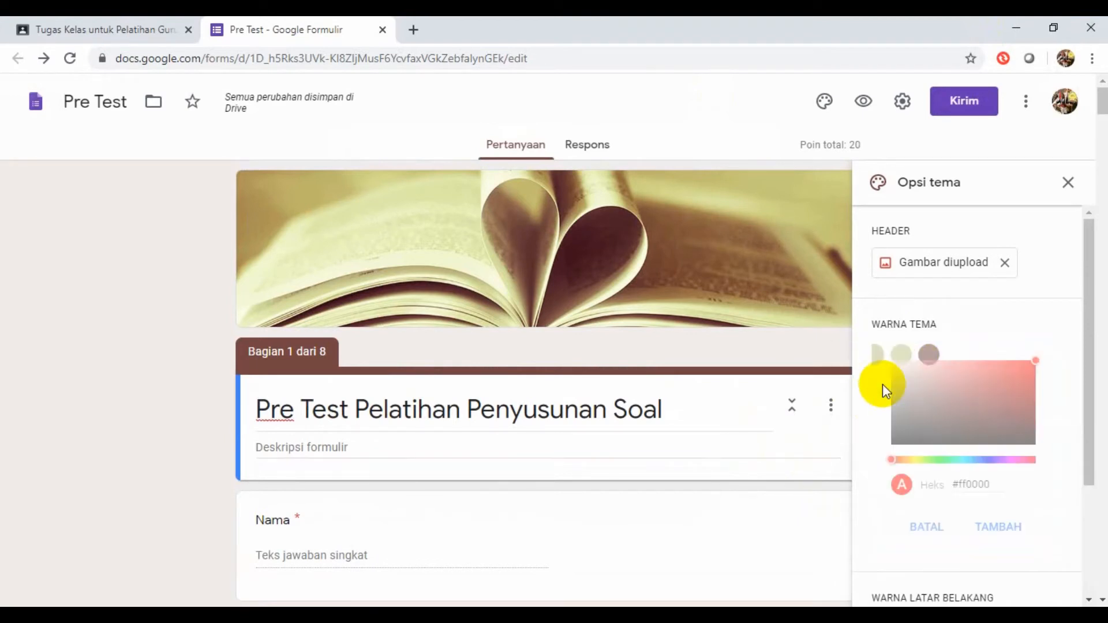
left_click(980, 460)
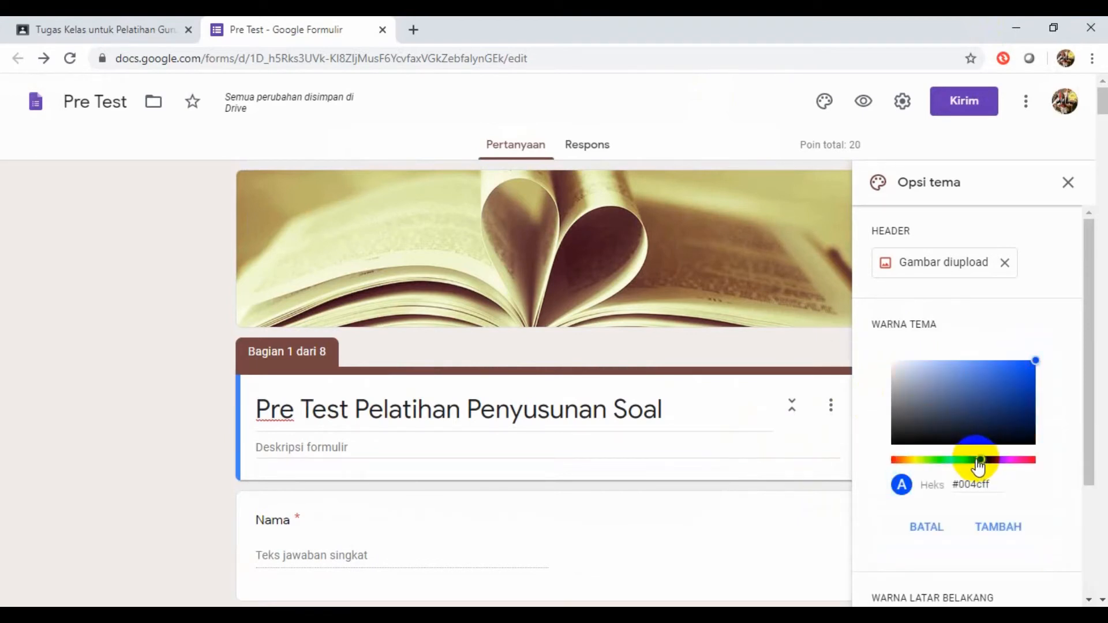
left_click(1000, 527)
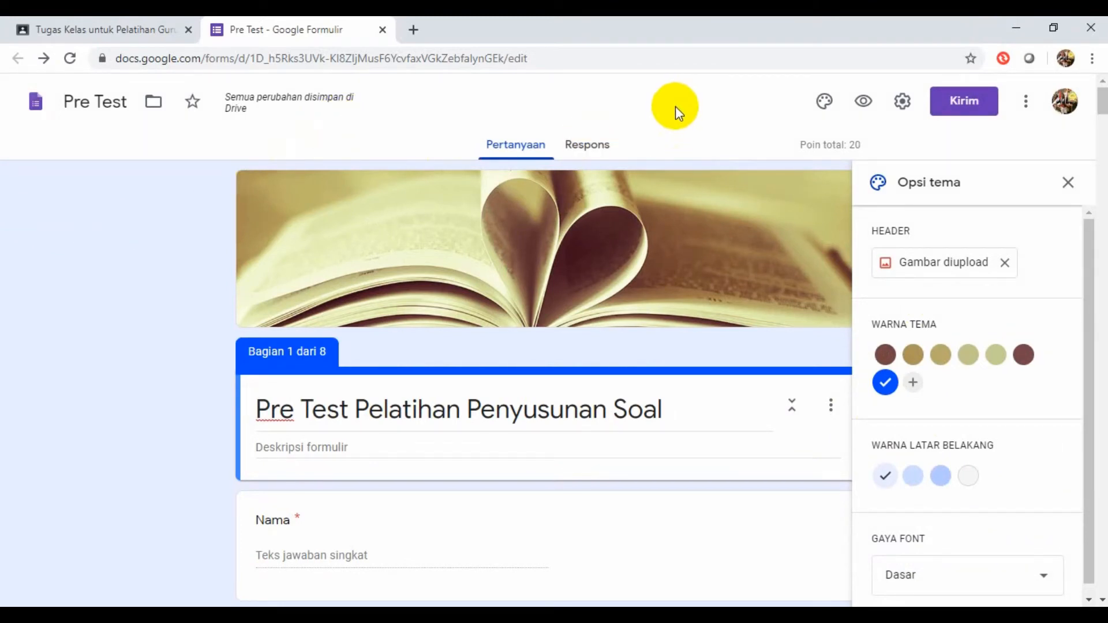
Step: Copy the form's shortened share link and close the form to return to the Classroom assignment
left_click(965, 103)
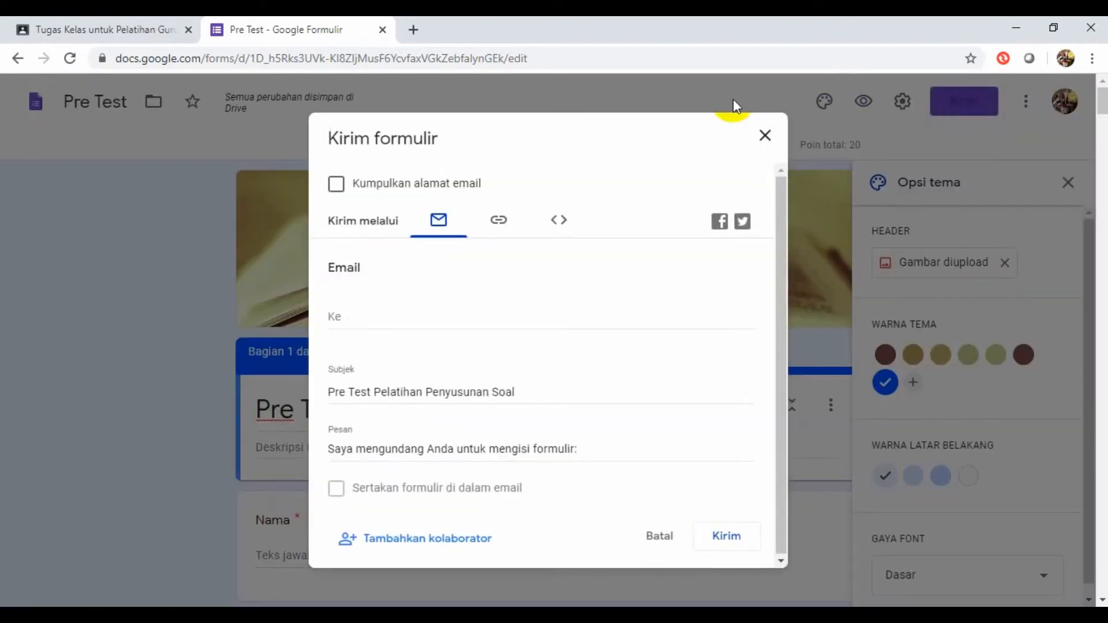
left_click(502, 225)
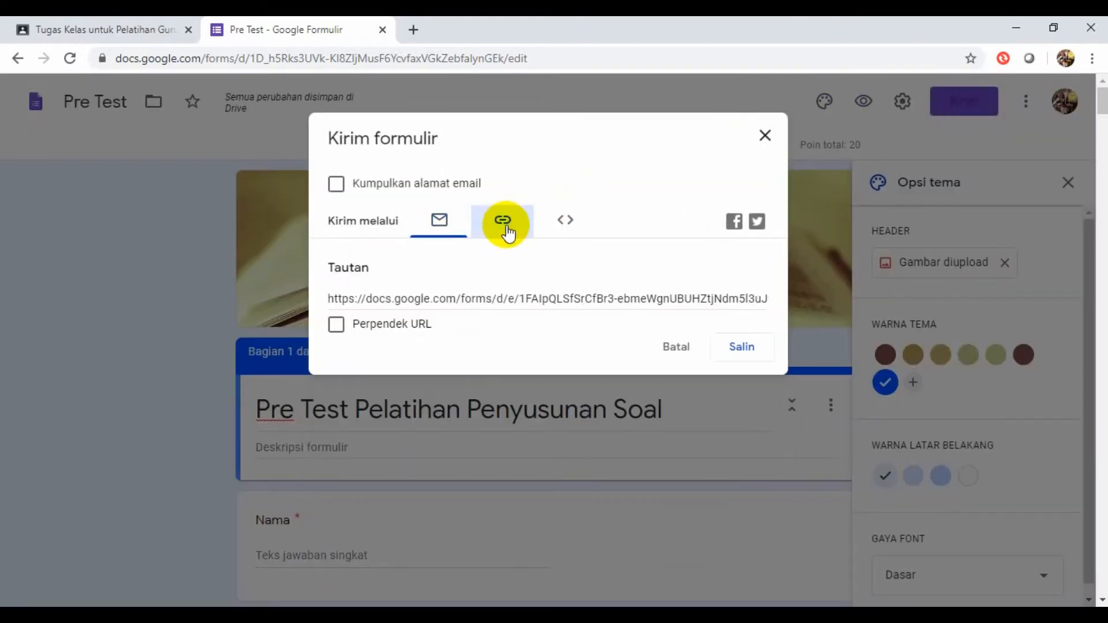
left_click(335, 326)
key("ctrl+c")
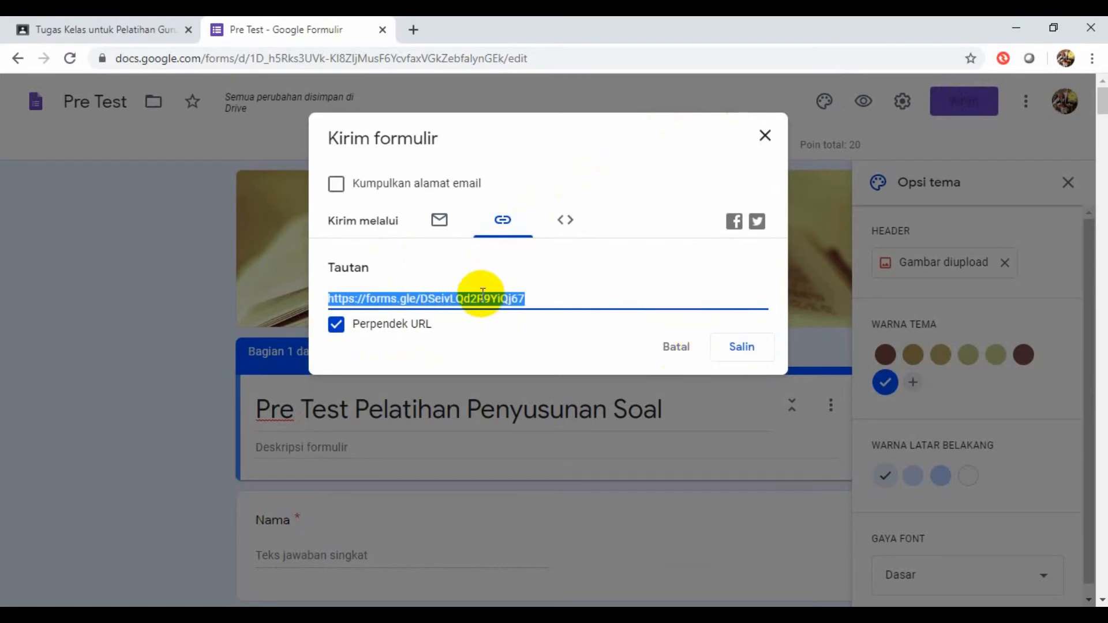
left_click(741, 349)
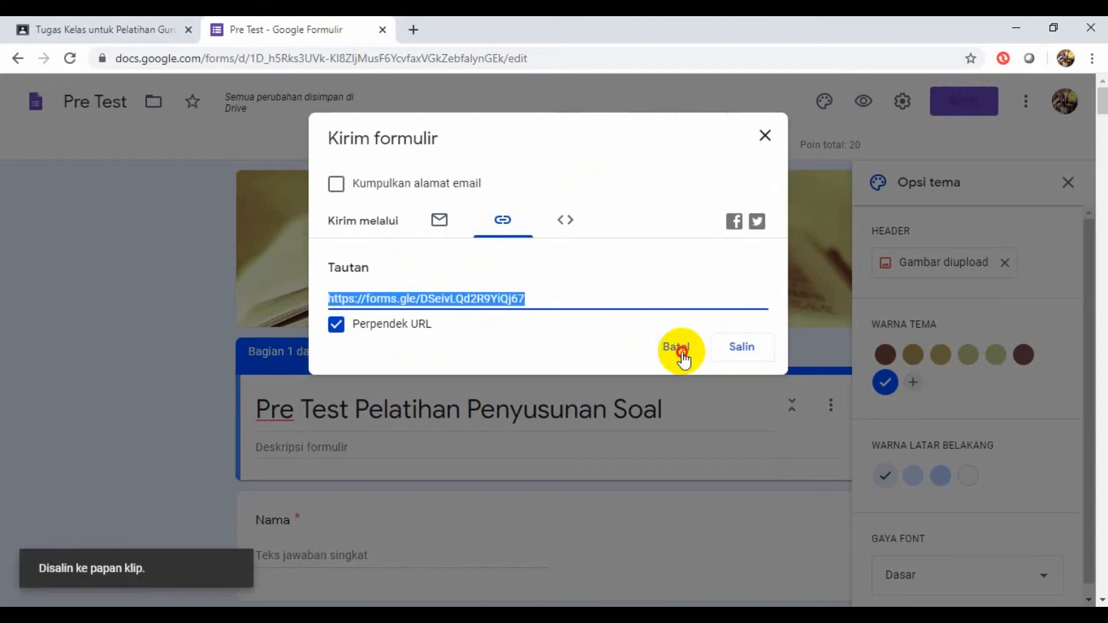
left_click(682, 352)
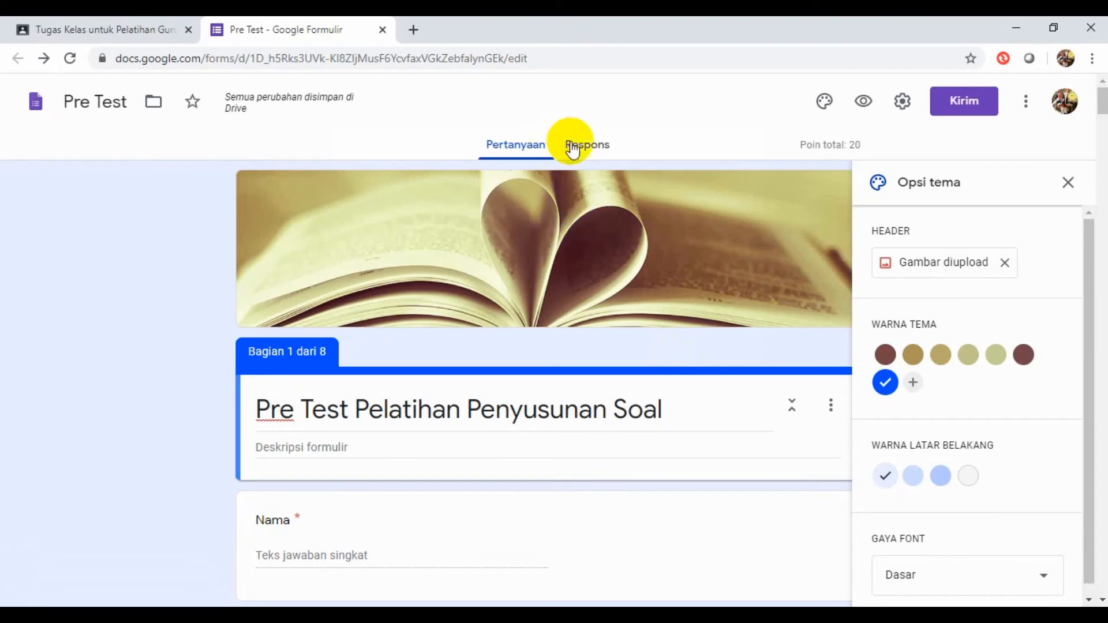
left_click(382, 29)
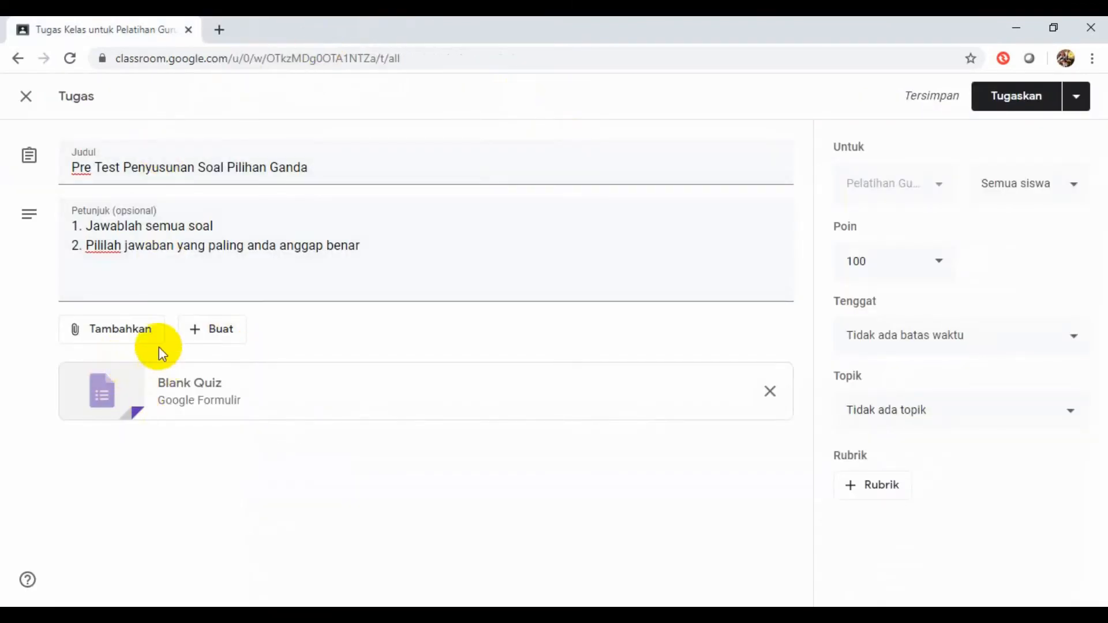
left_click(130, 335)
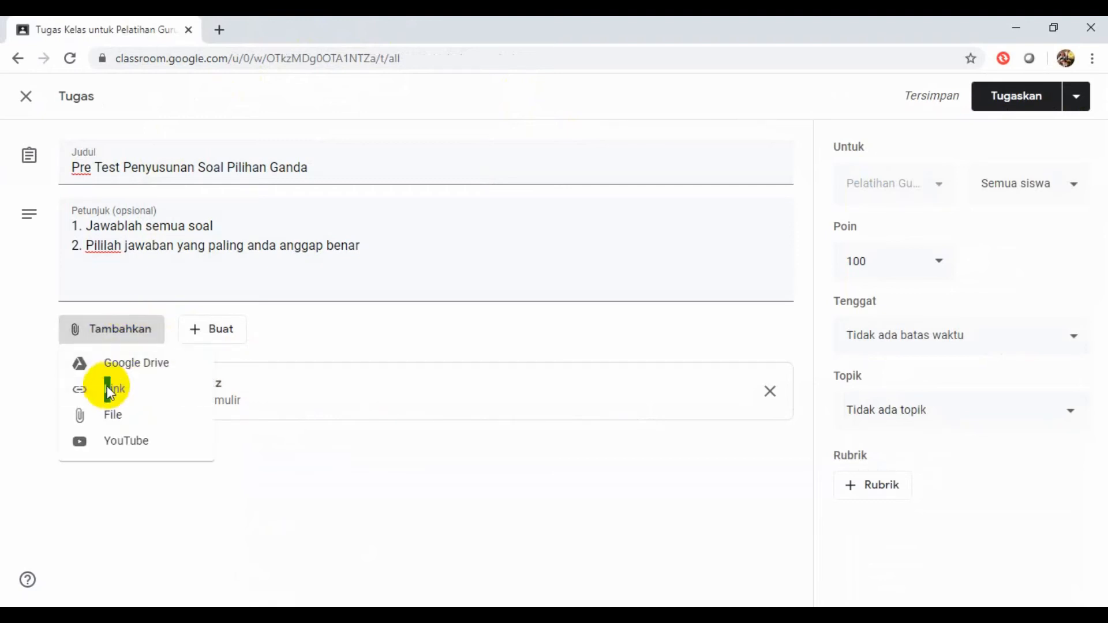
left_click(110, 393)
left_click(496, 347)
right_click(500, 351)
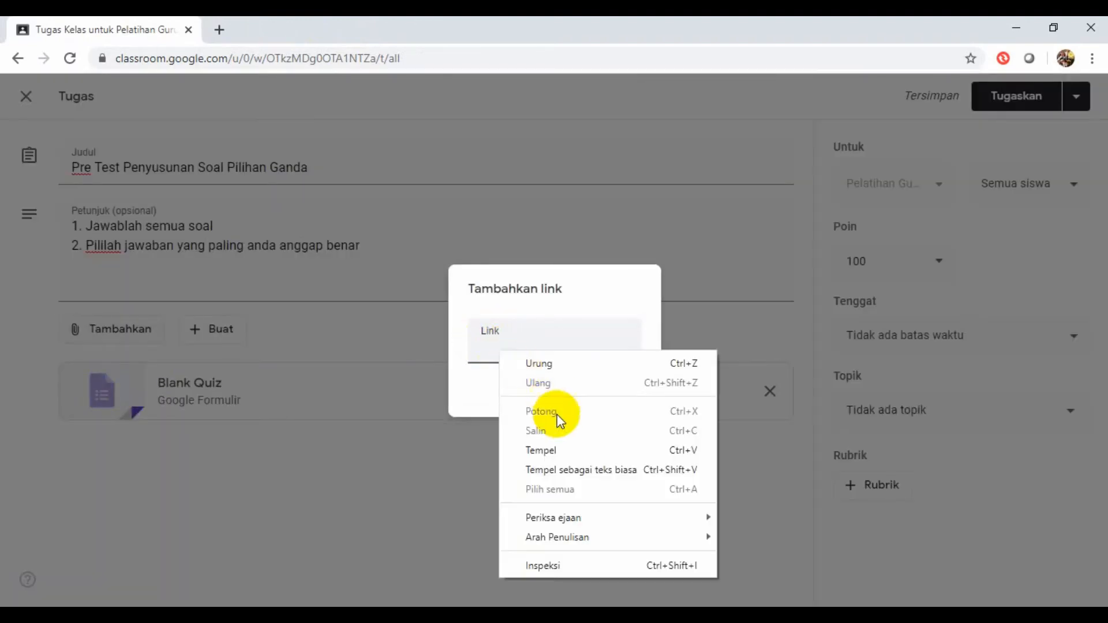
left_click(547, 451)
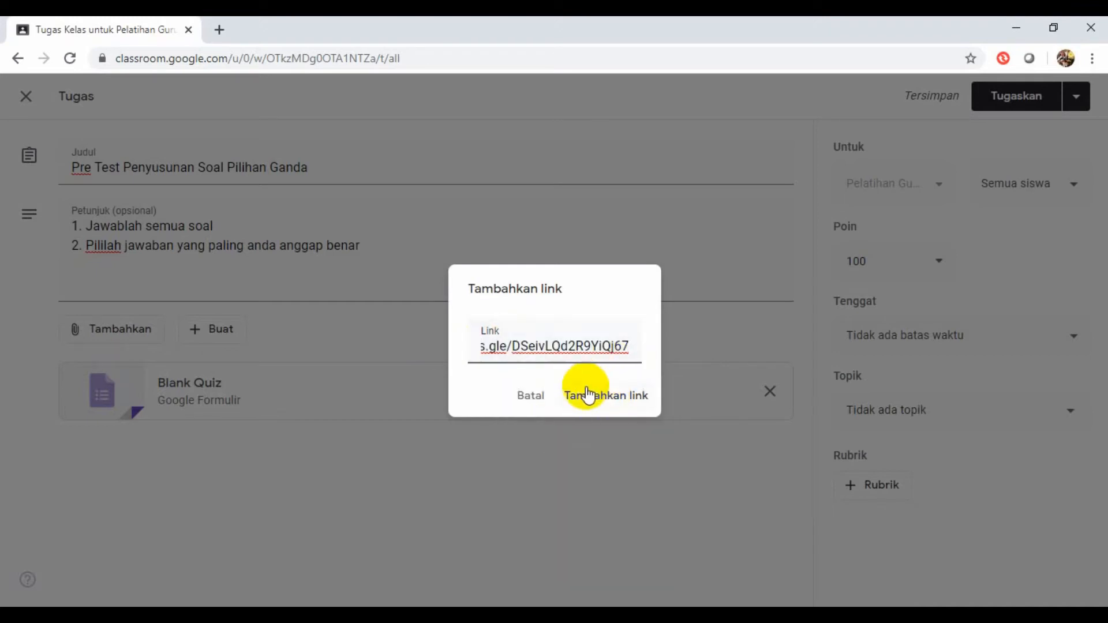
left_click(542, 408)
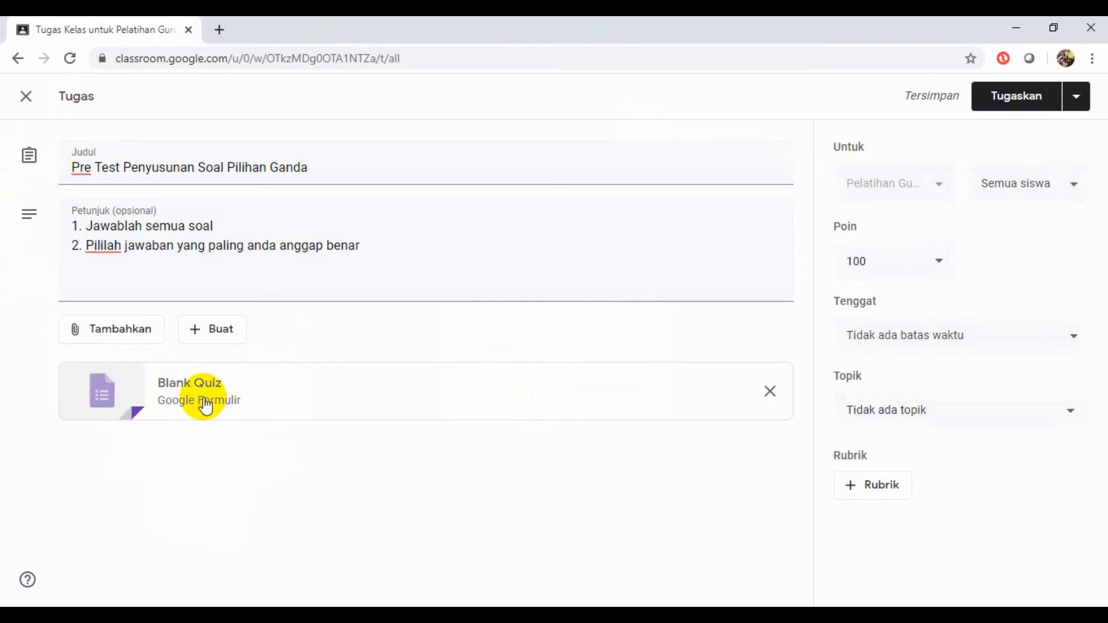
left_click(116, 326)
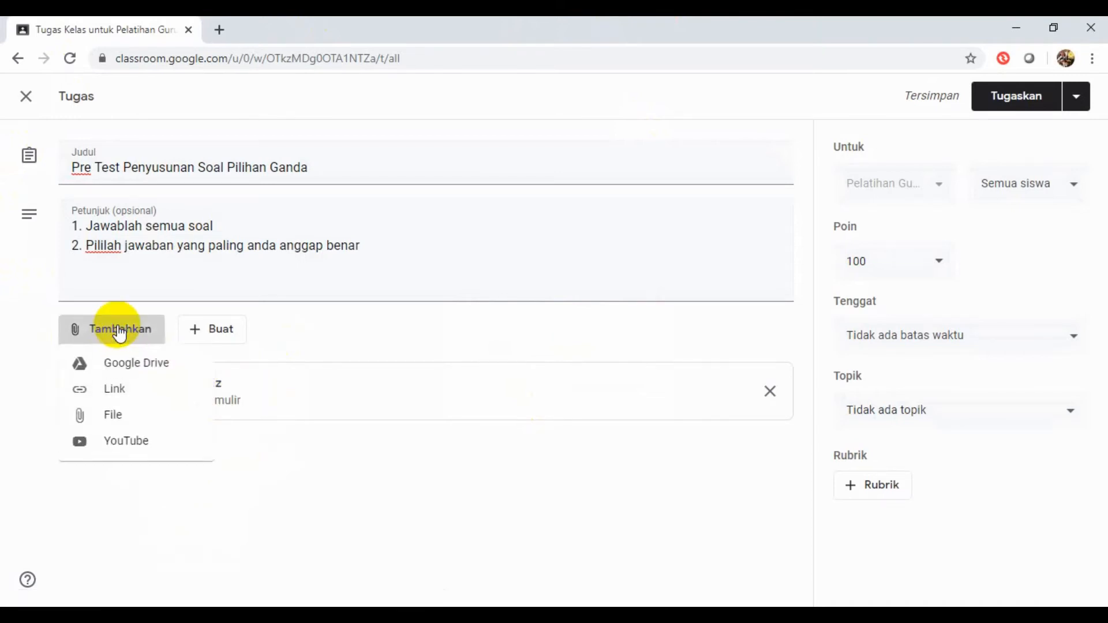
left_click(254, 522)
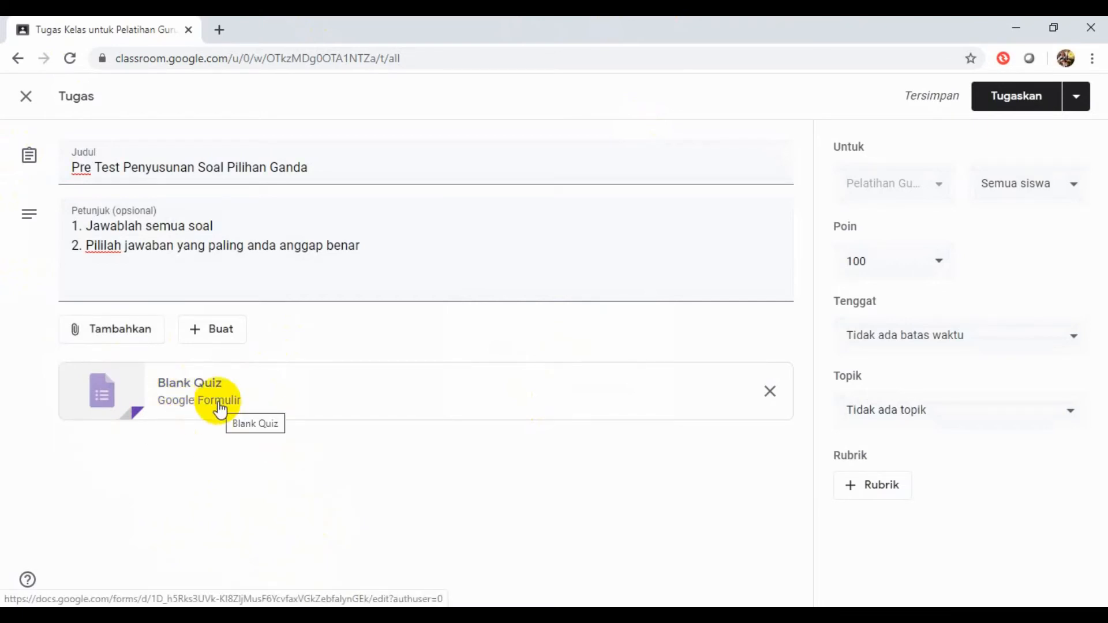
Step: Assign the topic Pre Test to the assignment and set its due date to 6 Mei 2020
left_click(1071, 418)
left_click(884, 569)
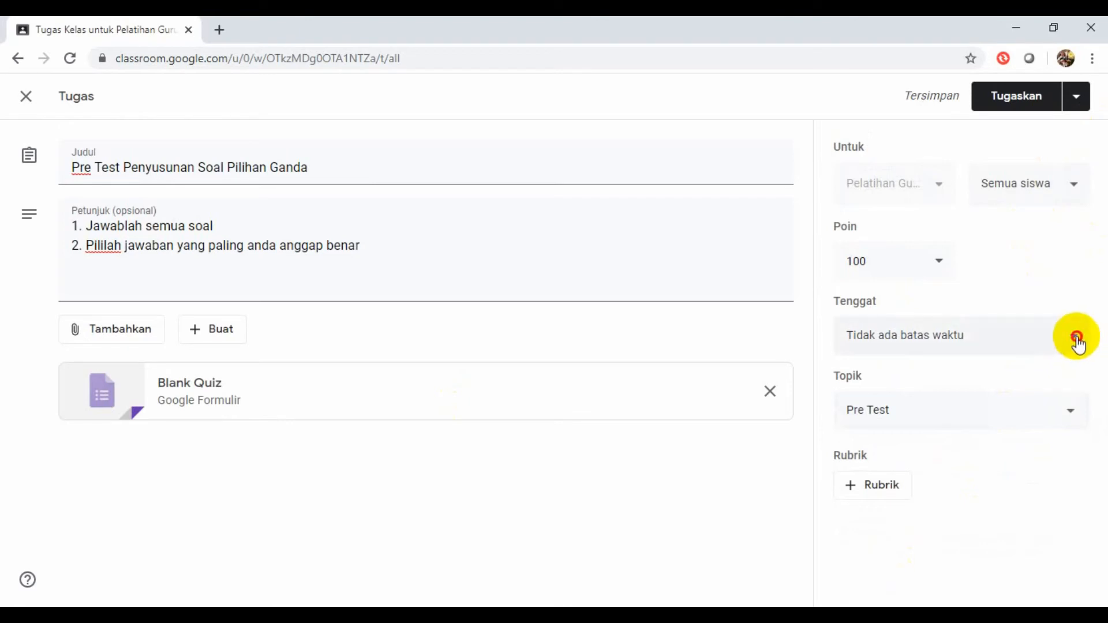
left_click(1076, 341)
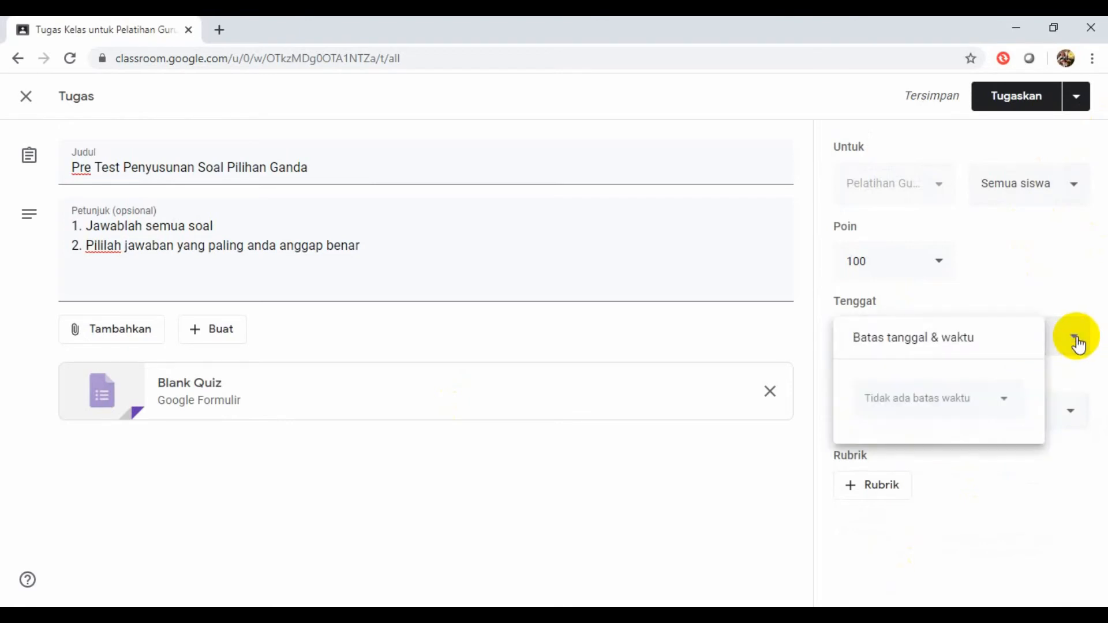
left_click(1005, 404)
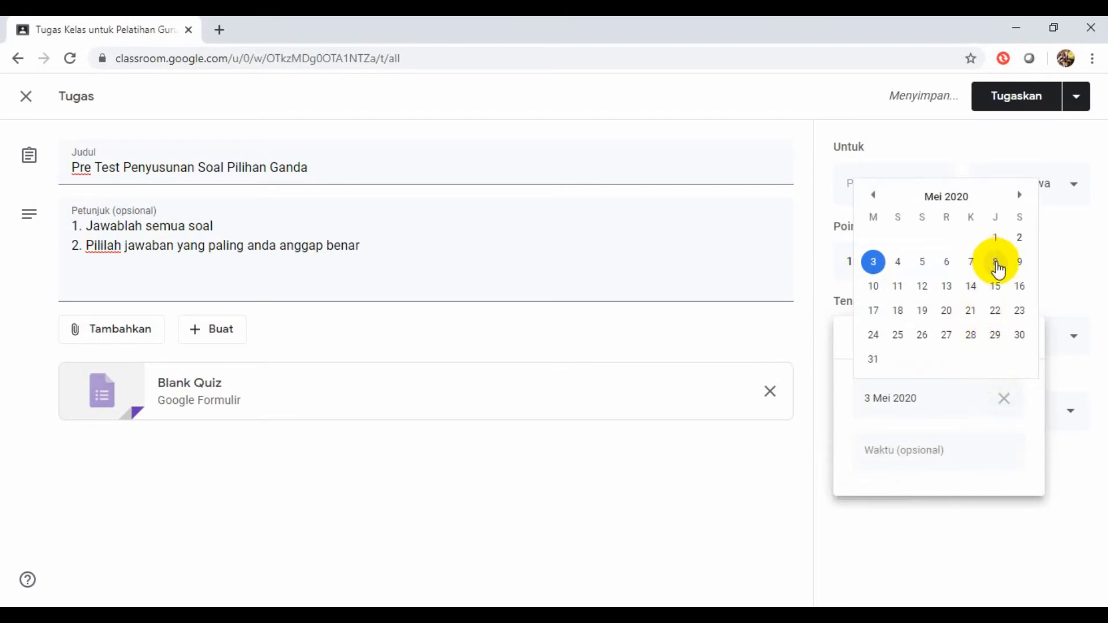
left_click(947, 266)
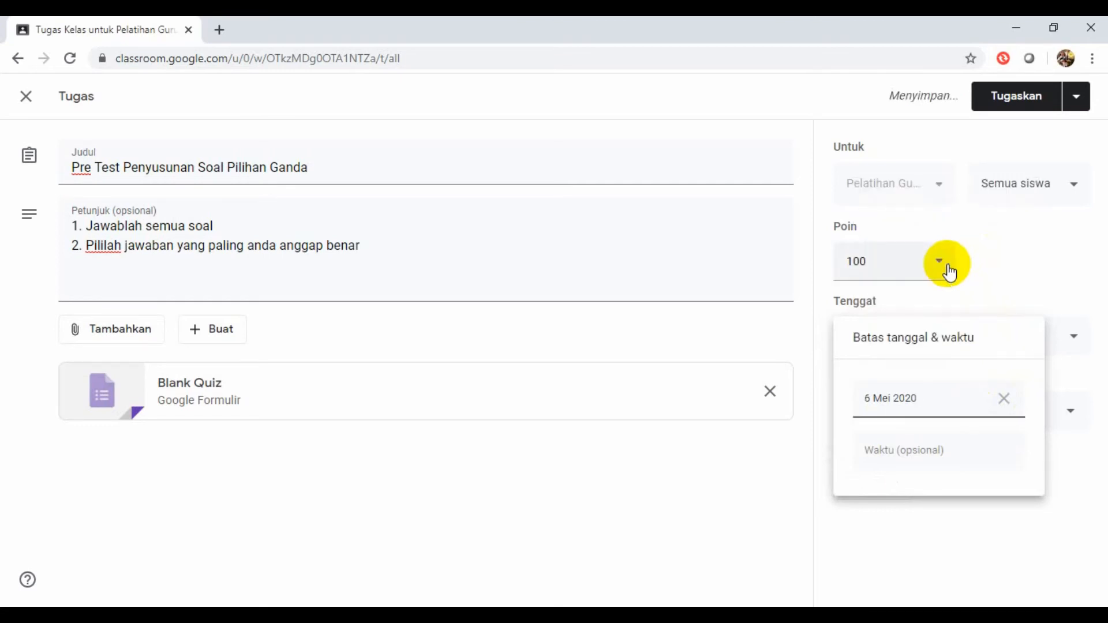
left_click(918, 451)
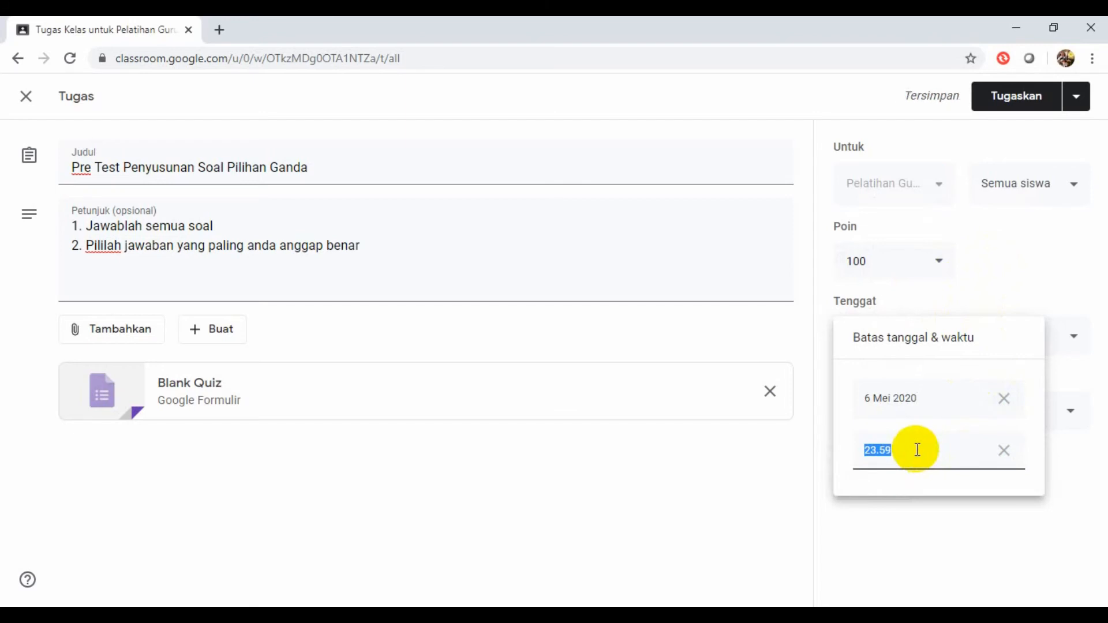
type("1000")
key("BackSpace")
key("BackSpace")
key("BackSpace")
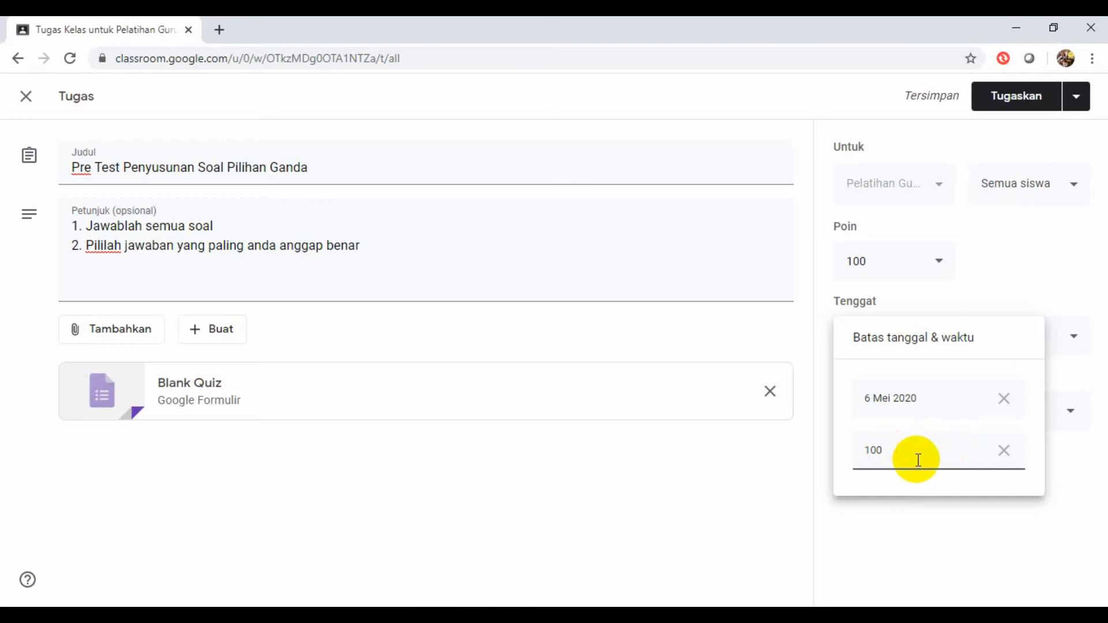
type("0")
left_click(1005, 451)
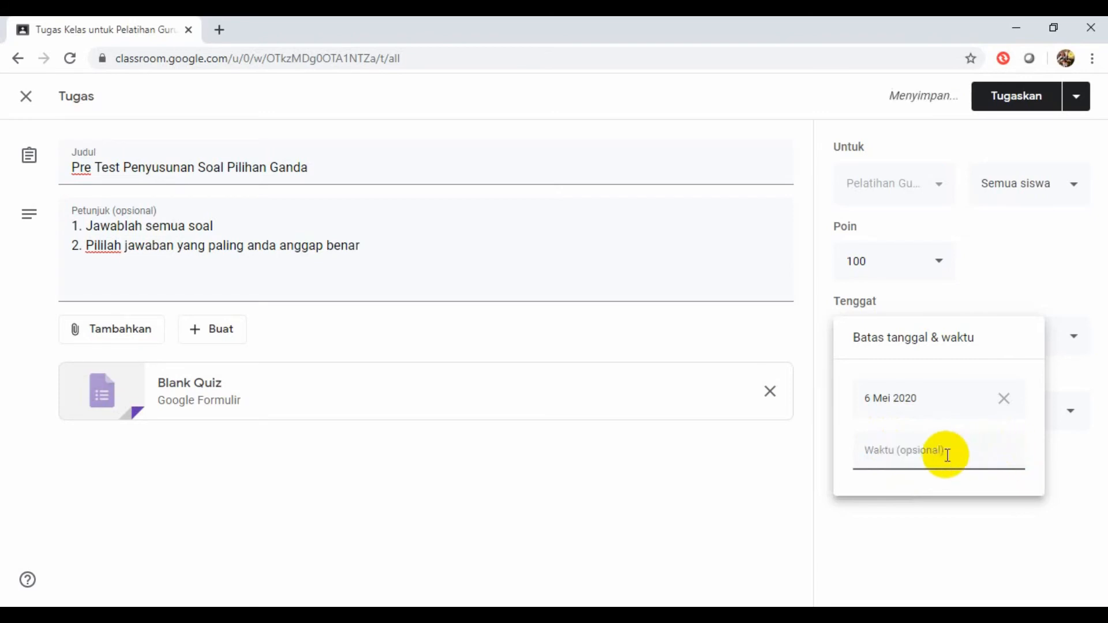
Step: Set the assignment's due time to 10.00
left_click(947, 456)
left_click(903, 452)
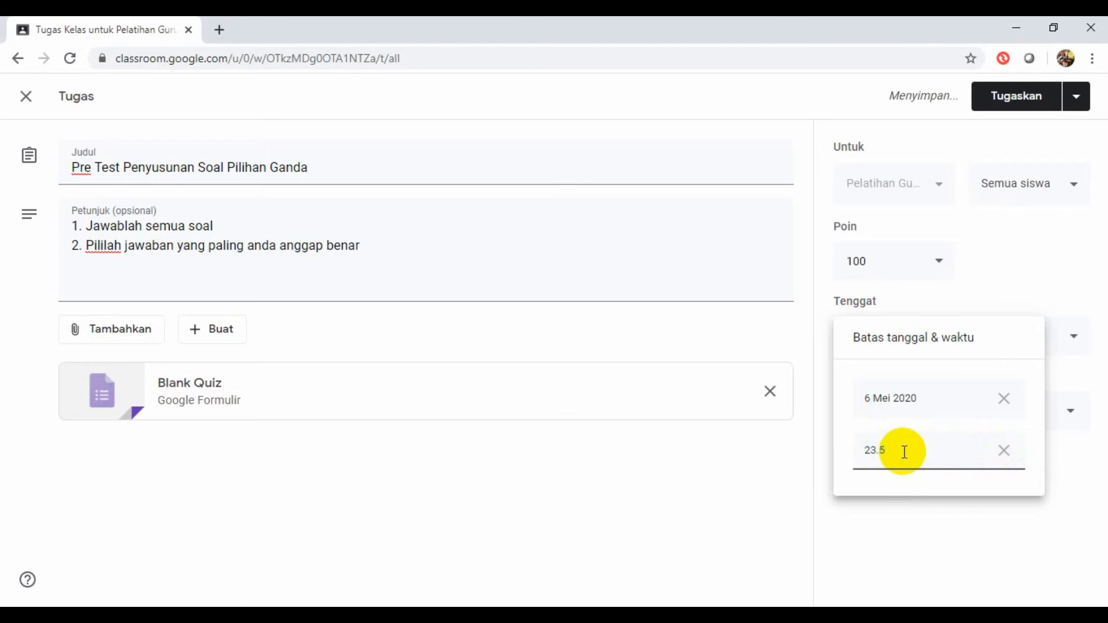
key("BackSpace")
type("00")
key("Left")
key("Left")
key("Left")
key("BackSpace")
key("BackSpace")
type("10")
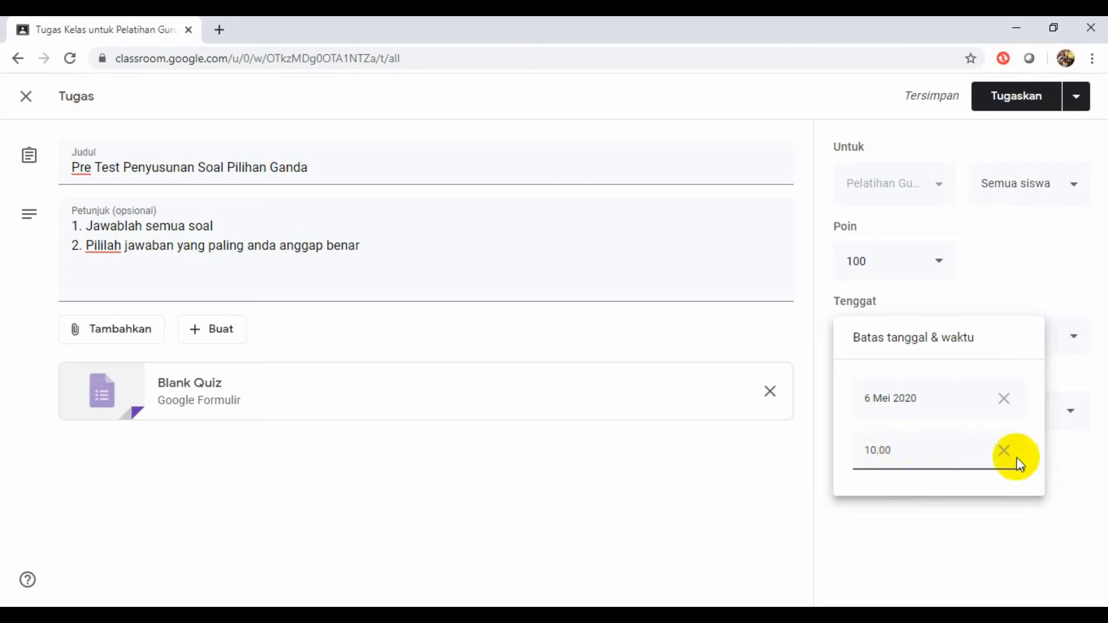
left_click(583, 503)
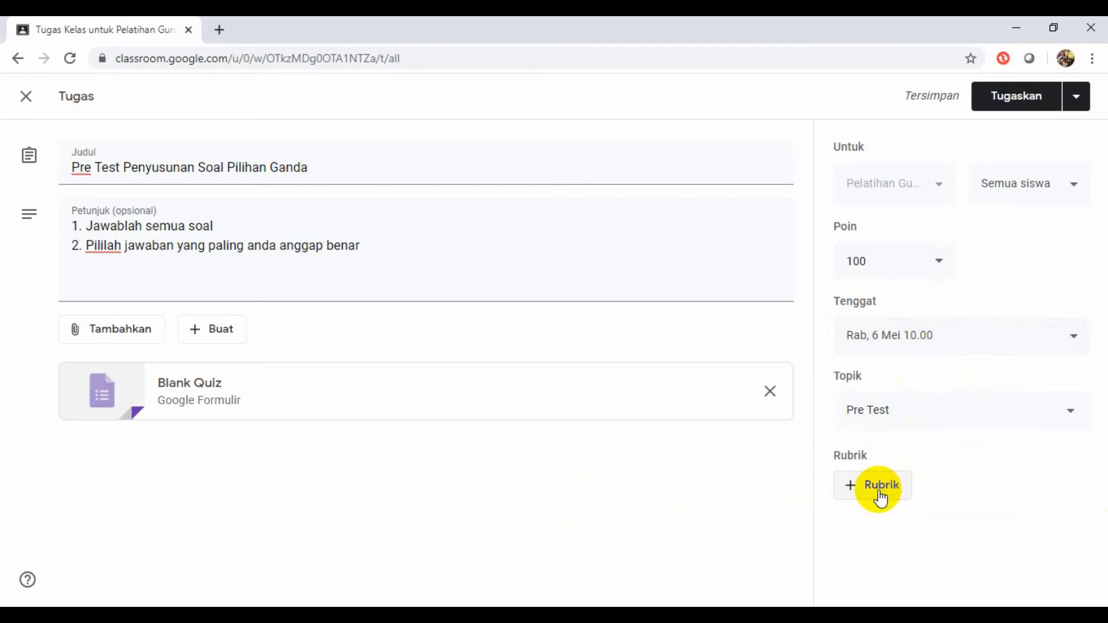
left_click(1079, 108)
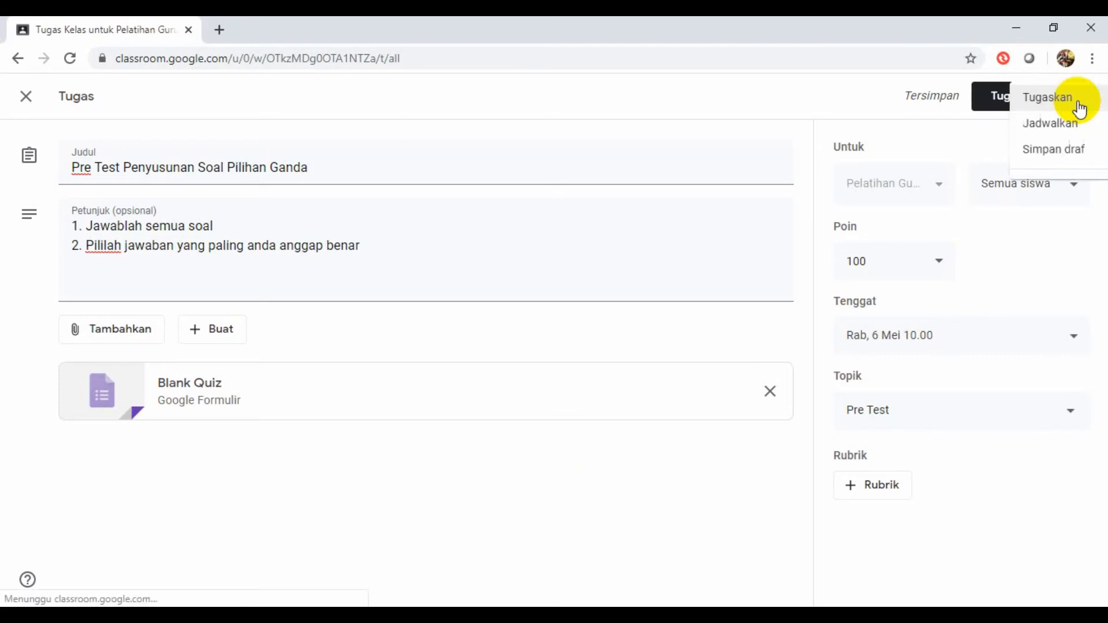
left_click(1030, 128)
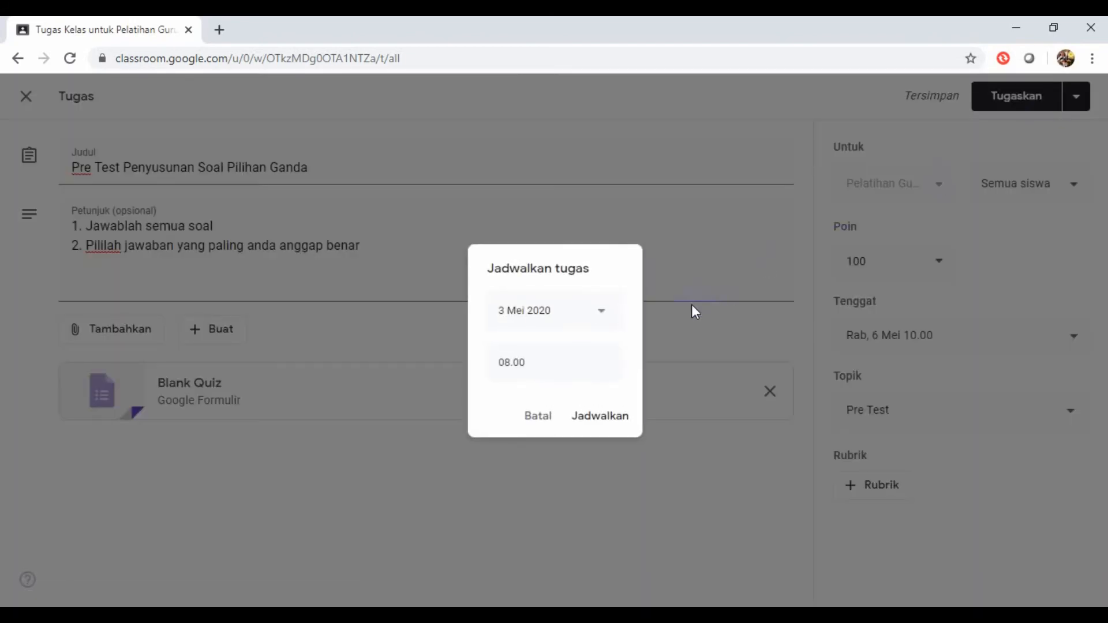
left_click(604, 313)
left_click(604, 313)
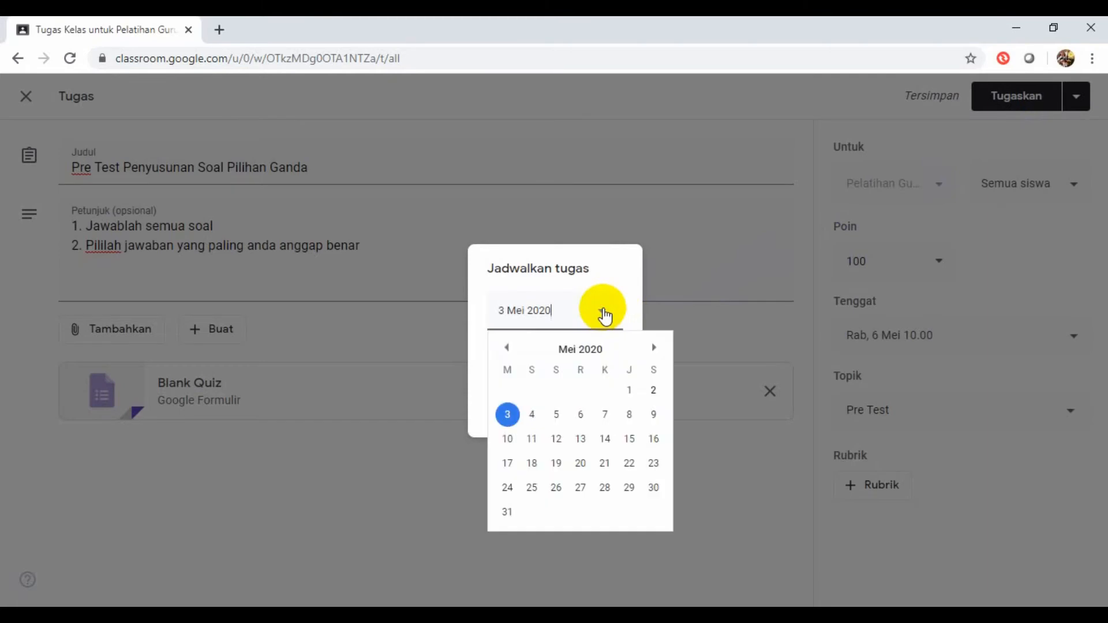
left_click(580, 419)
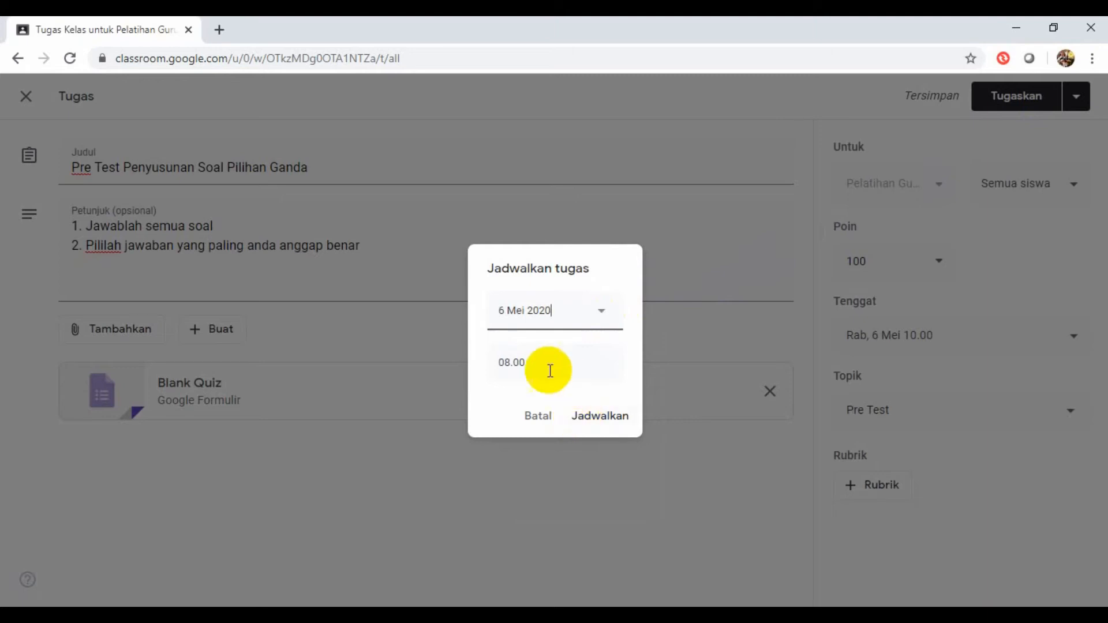
left_click(511, 358)
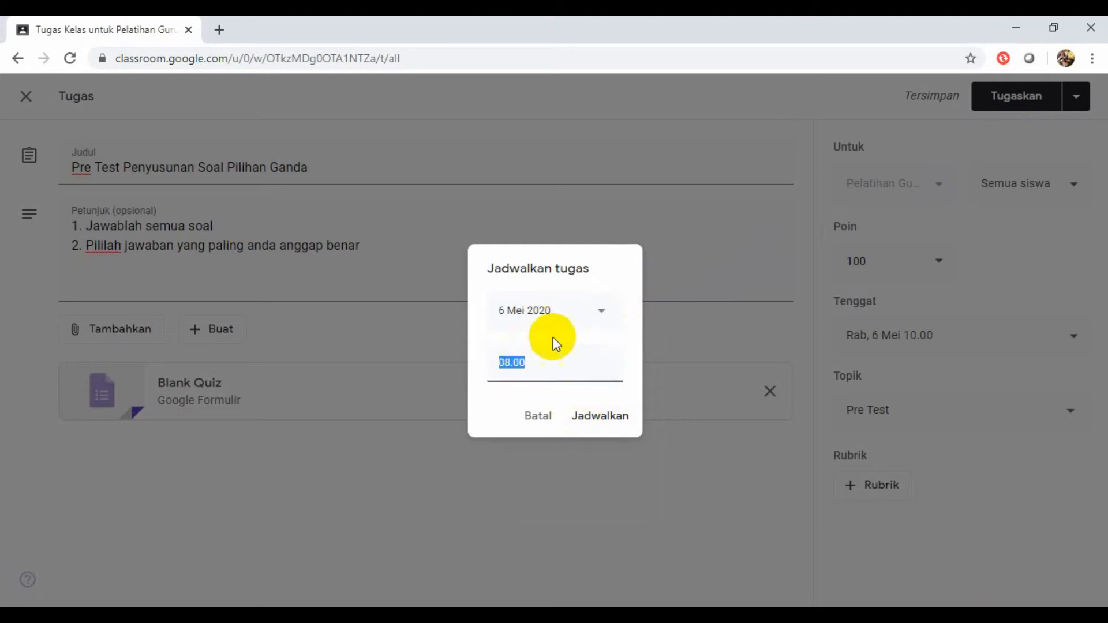
left_click(511, 366)
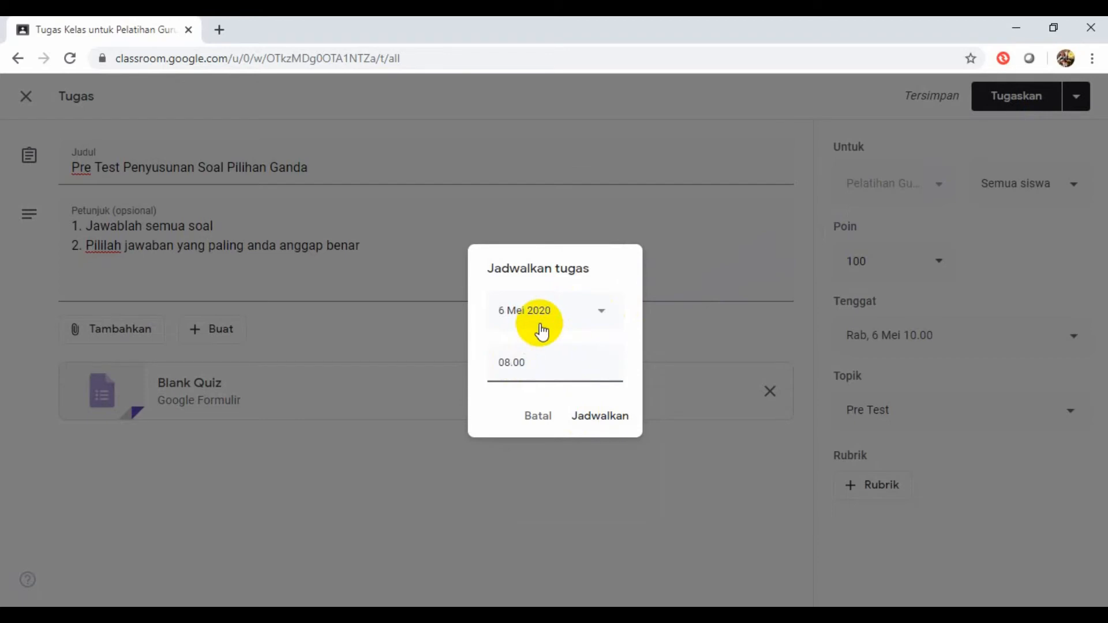
key("BackSpace")
type("9")
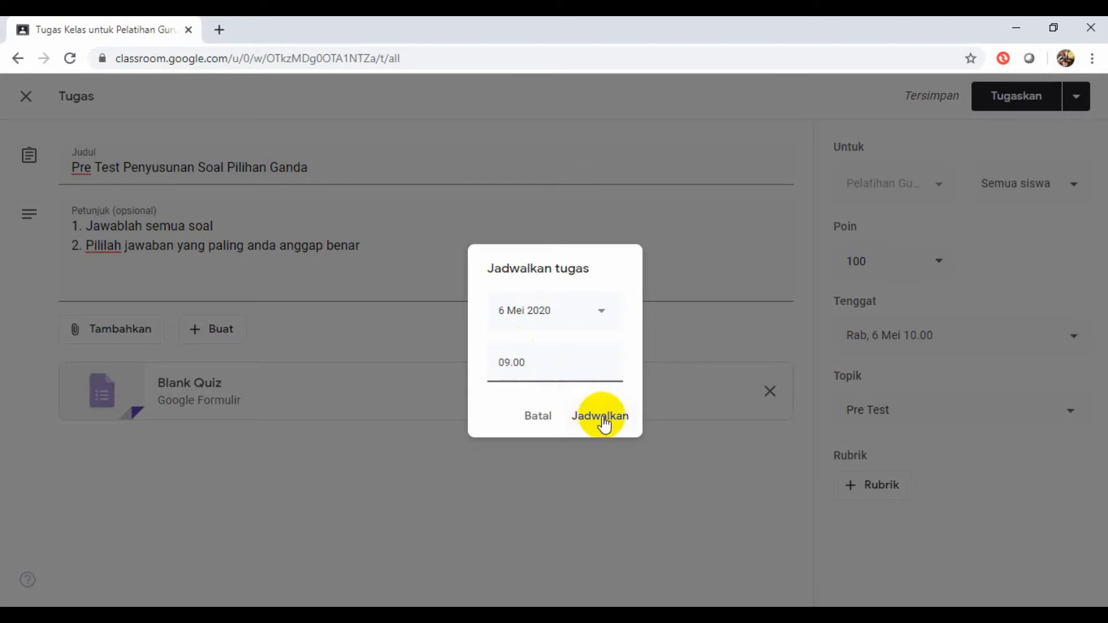
left_click(536, 417)
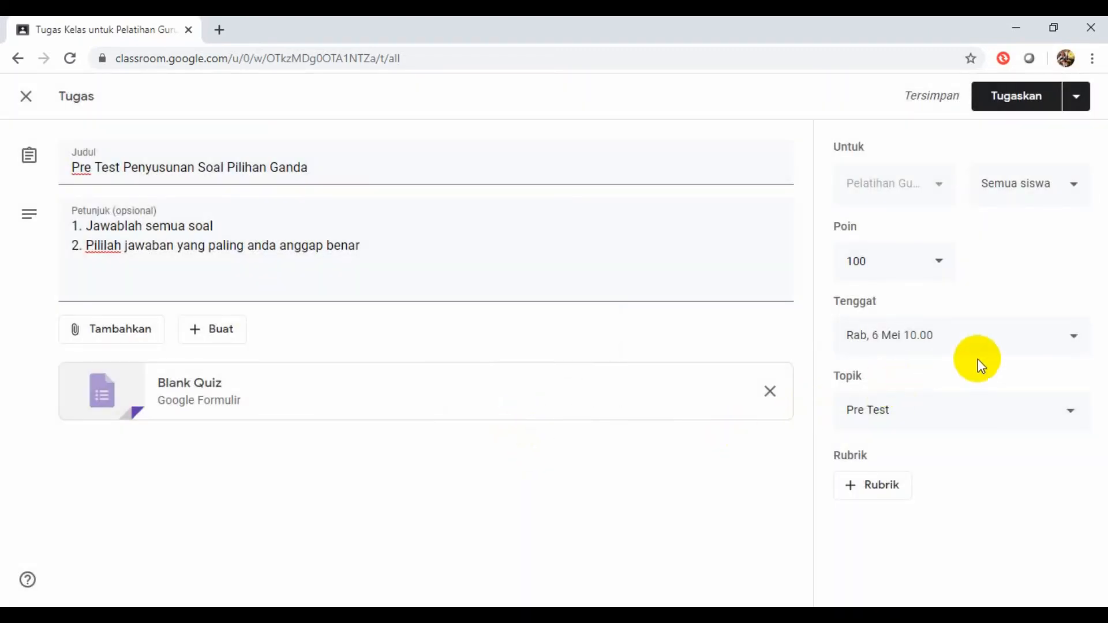
Step: Publish the pre-test assignment to the class immediately
left_click(1017, 101)
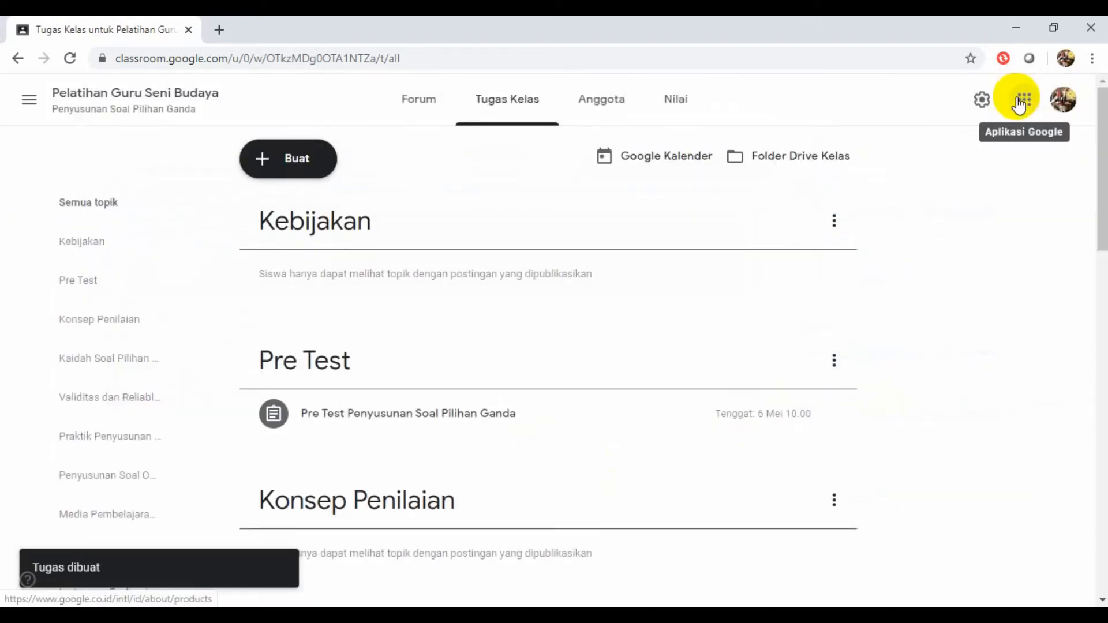
Step: Check the published pre-test in the classwork list and in the class forum
scroll(525, 309, "down", 3)
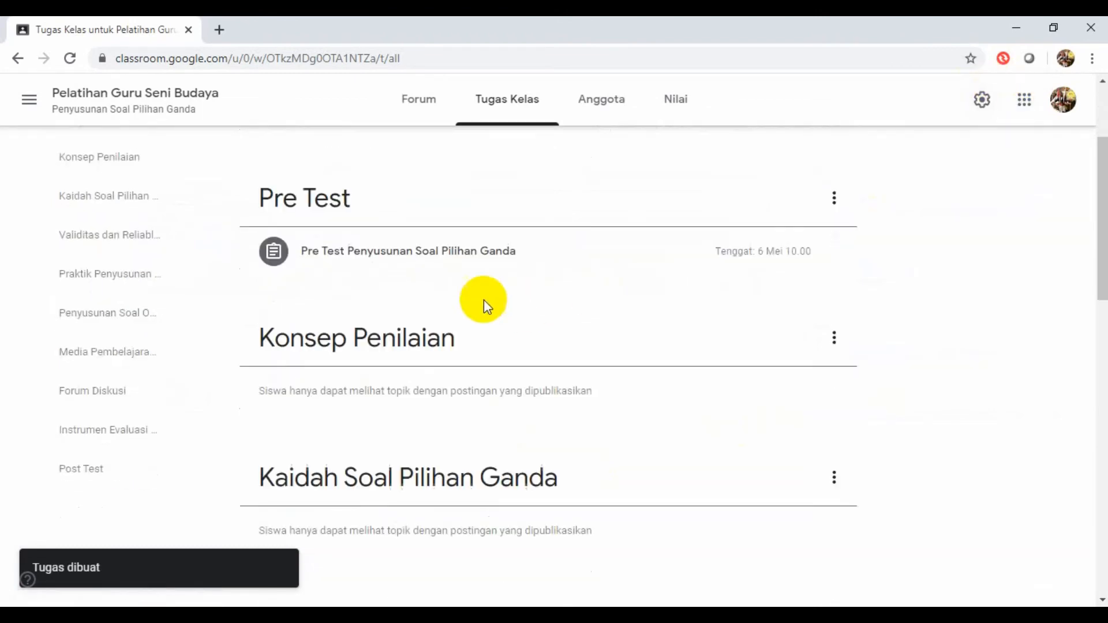
scroll(633, 250, "up", 3)
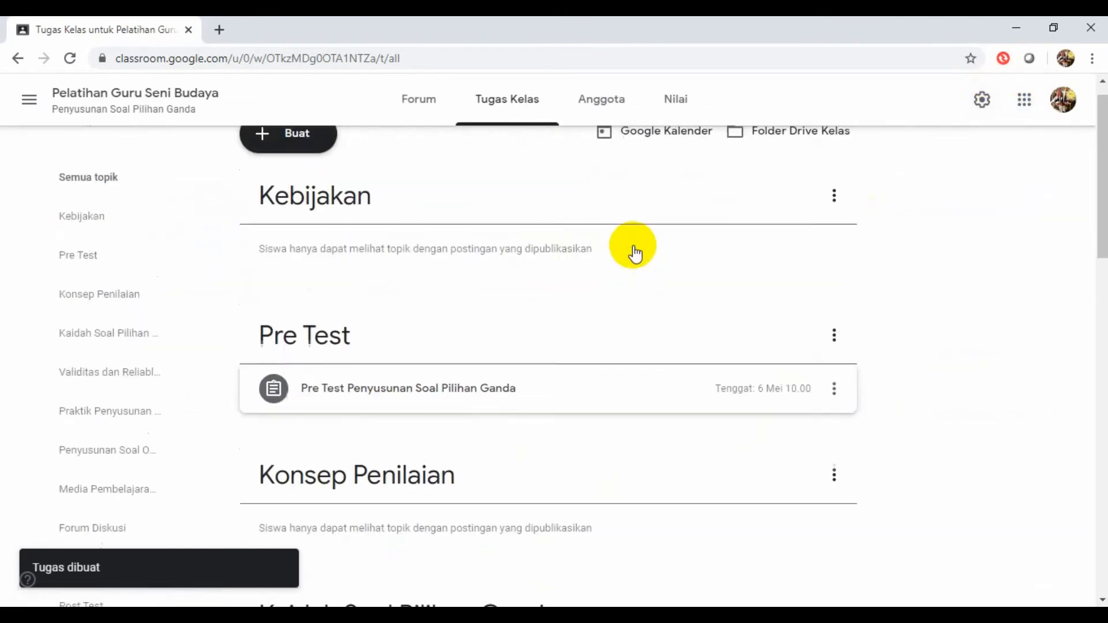
left_click(396, 98)
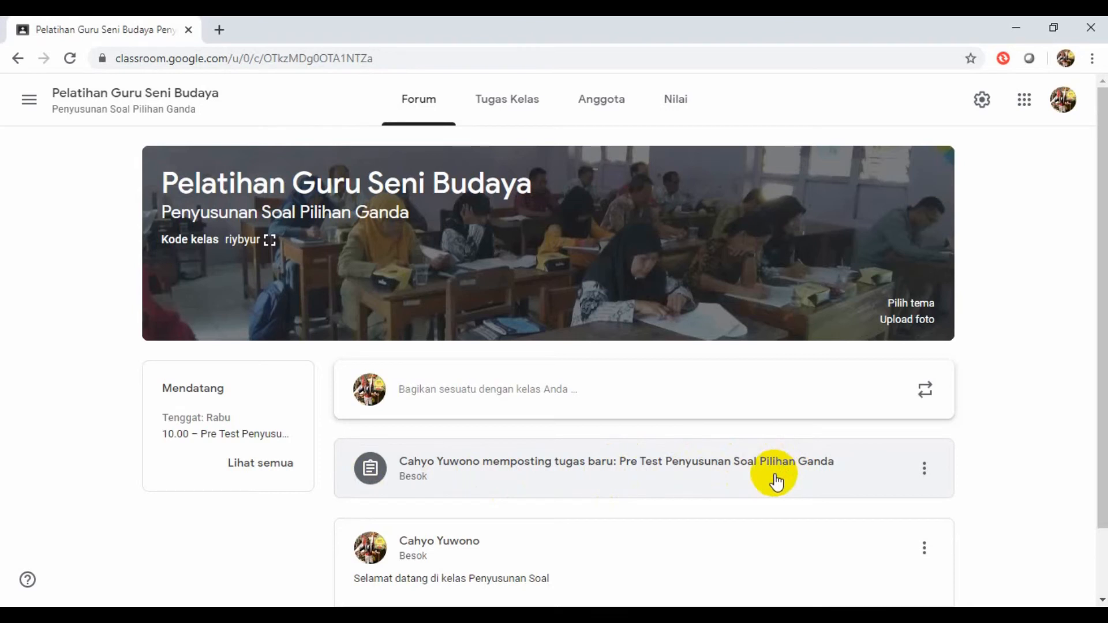
Step: Open a new browser tab and switch to the Media Pembelajaran Google account
left_click(219, 33)
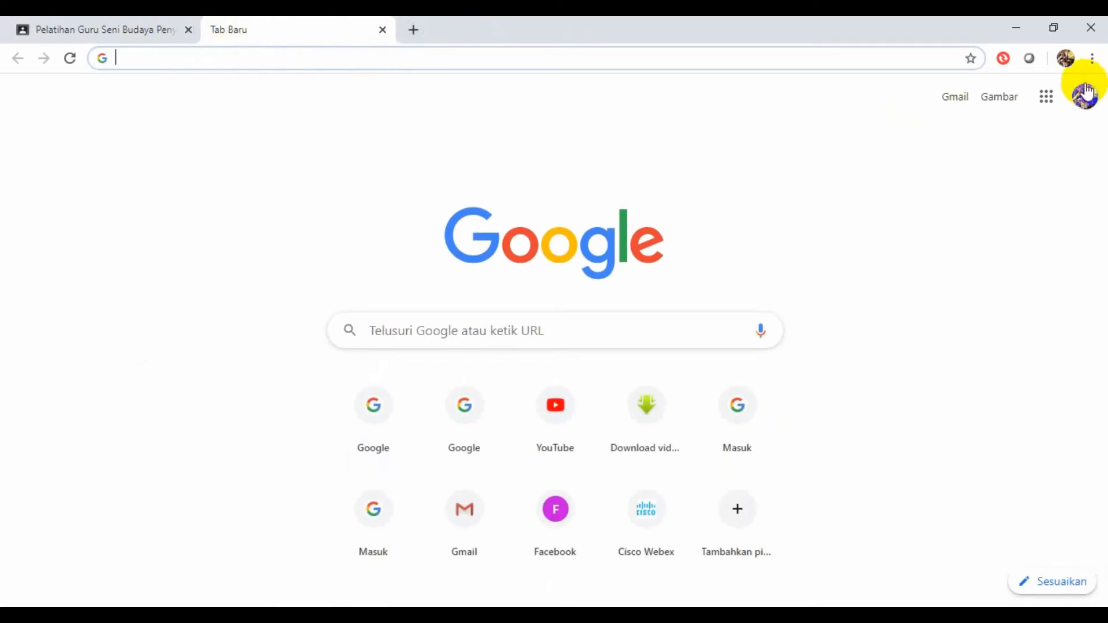
left_click(1086, 94)
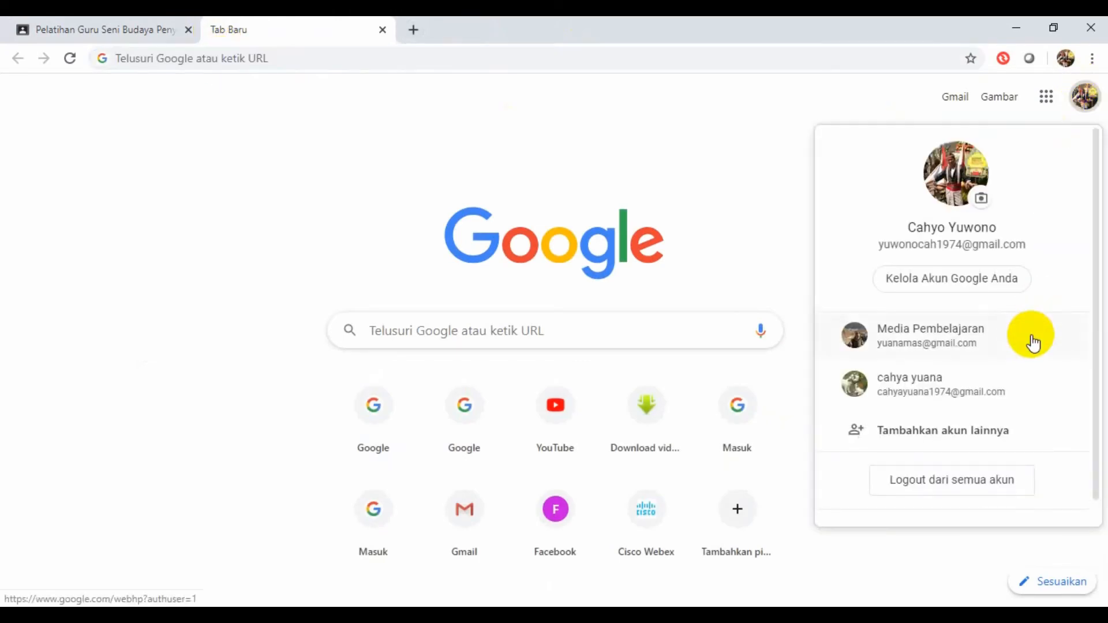
left_click(921, 343)
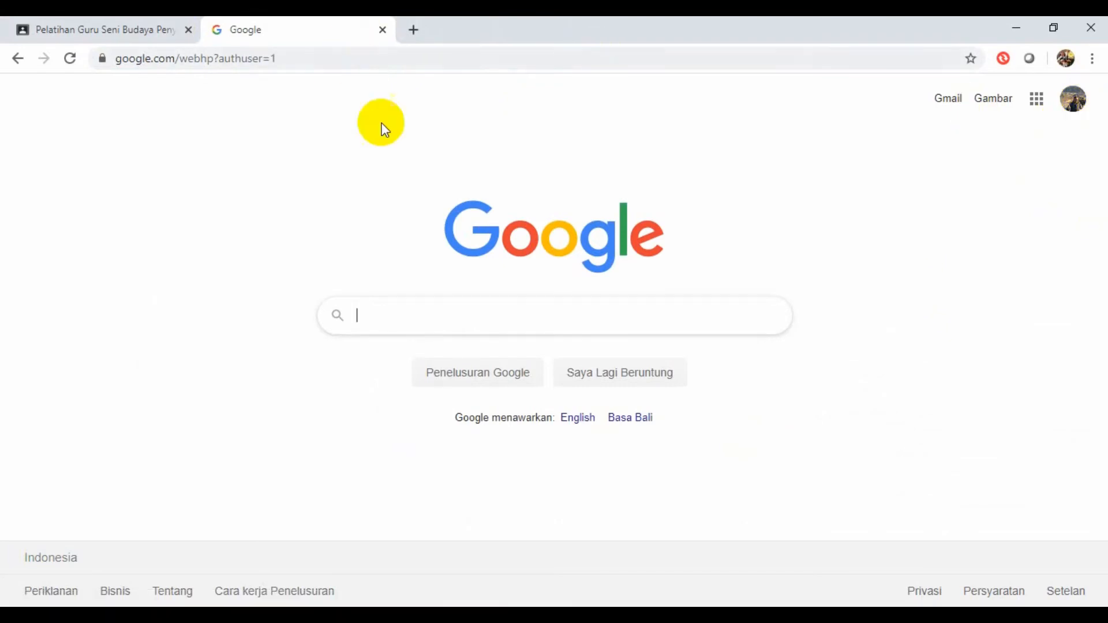
Step: Open Google Classroom from the Google apps and enter the class Pelatihan Guru Seni Budaya
left_click(1037, 111)
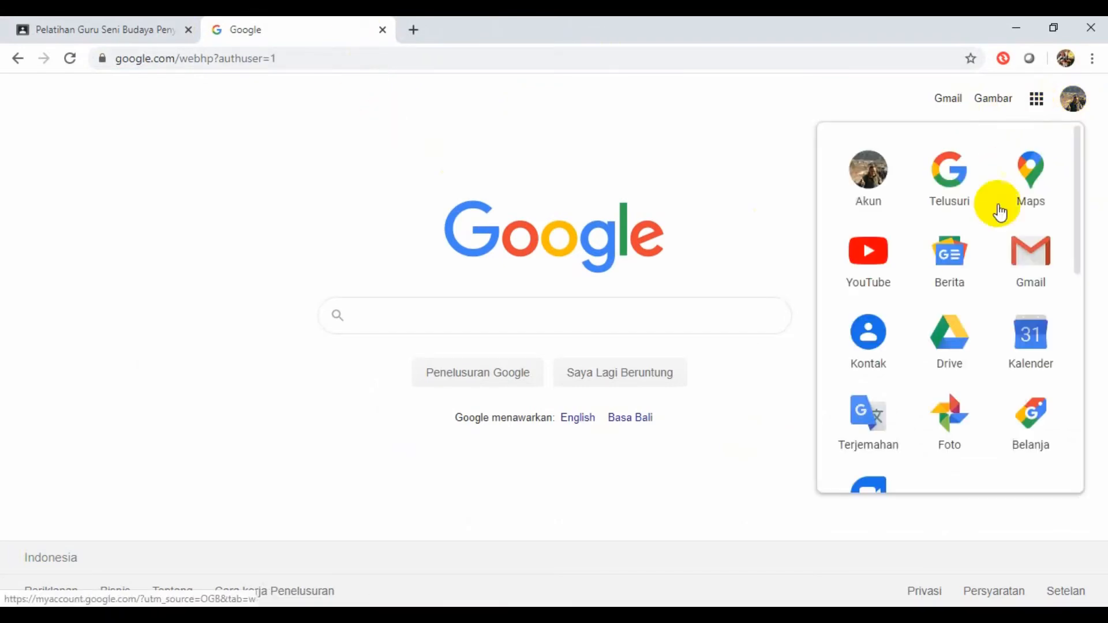
left_click_drag(1076, 227, 1064, 375)
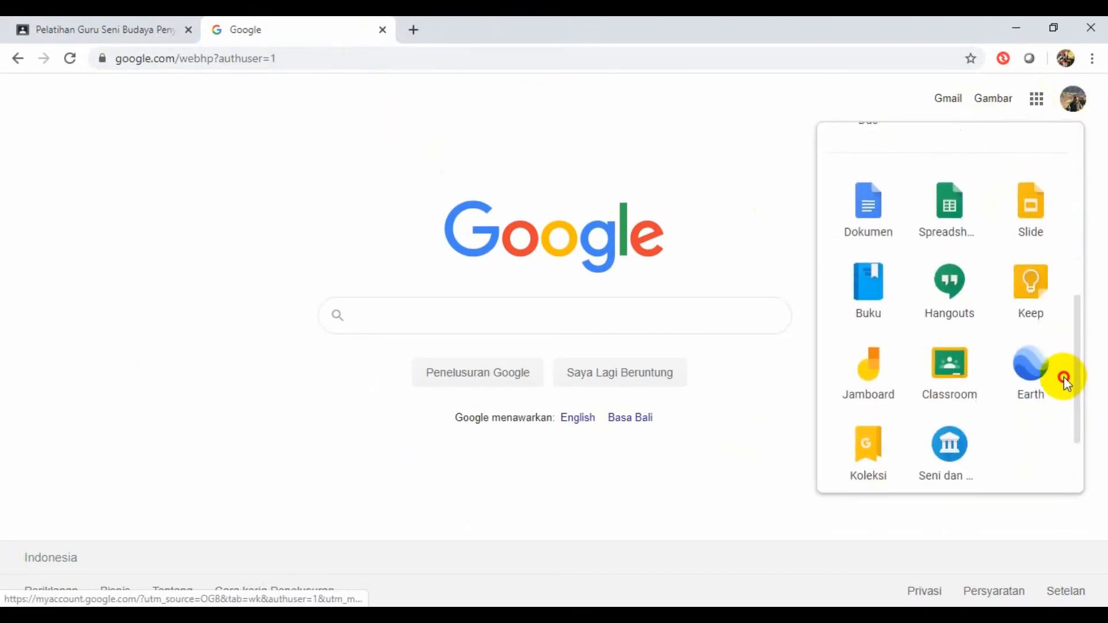
left_click(938, 371)
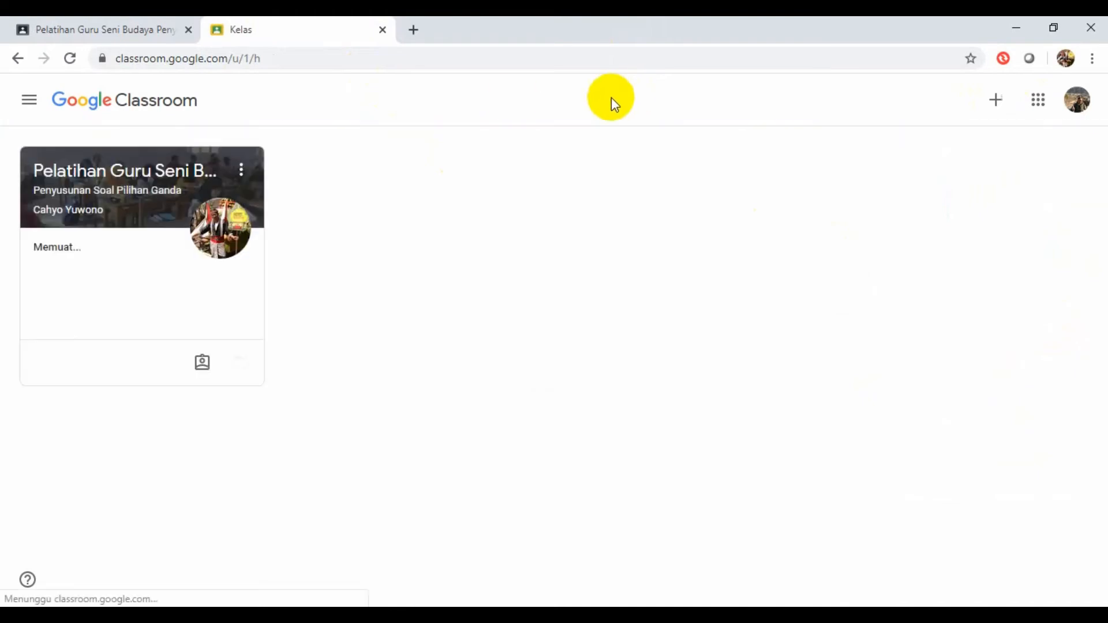
left_click(124, 182)
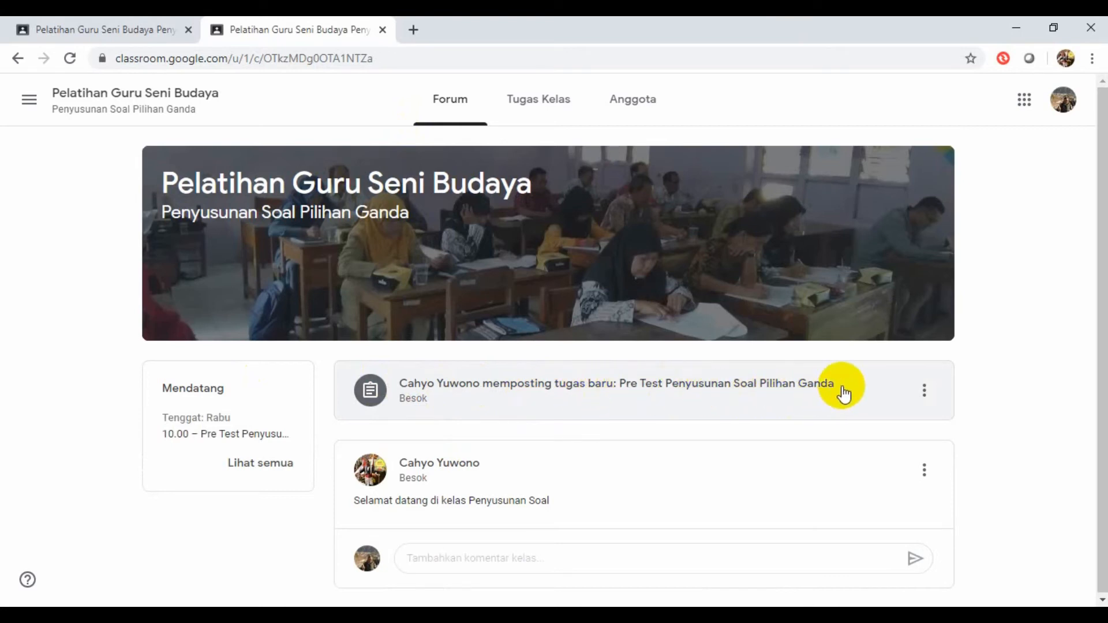
Step: View the student's classwork list and open the Pre Test Penyusunan Soal Pilihan Ganda assignment's attached form from the forum
left_click(532, 106)
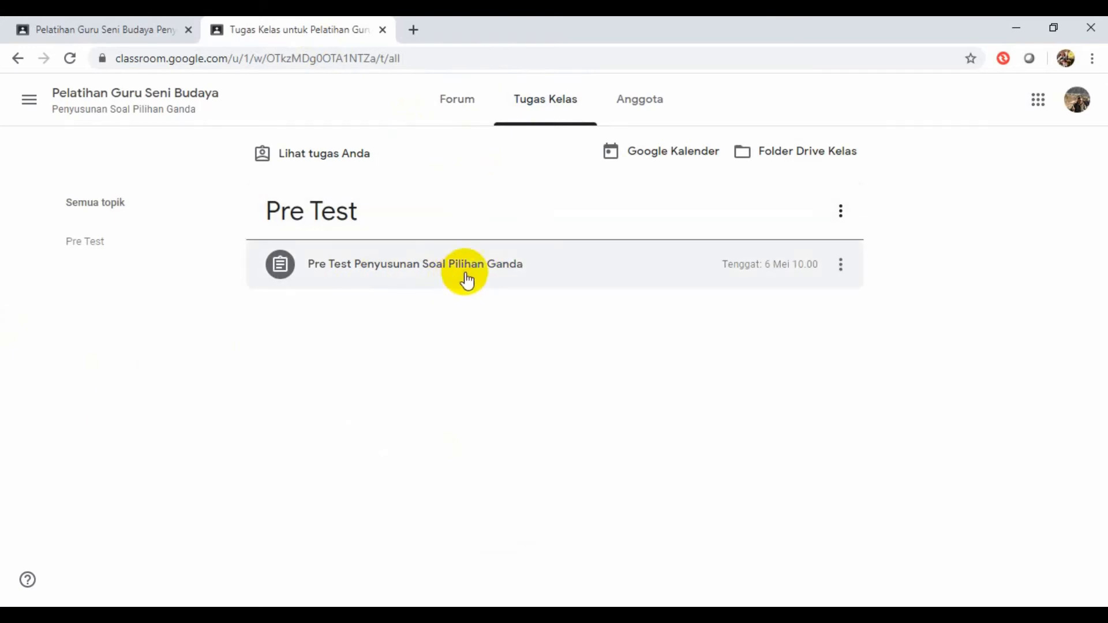
left_click(459, 103)
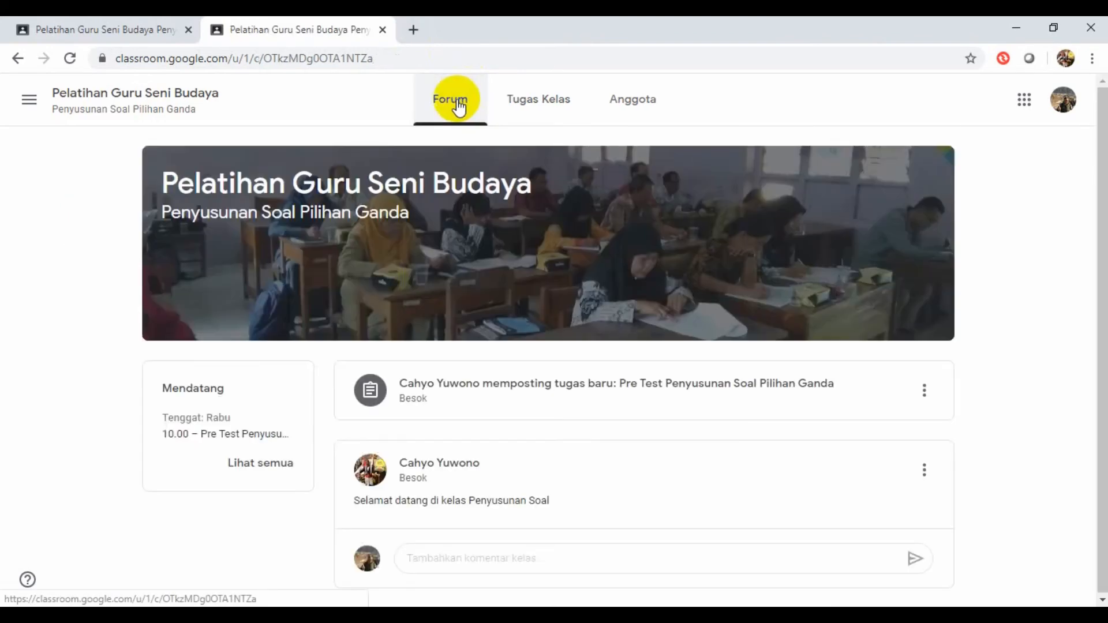
left_click(549, 387)
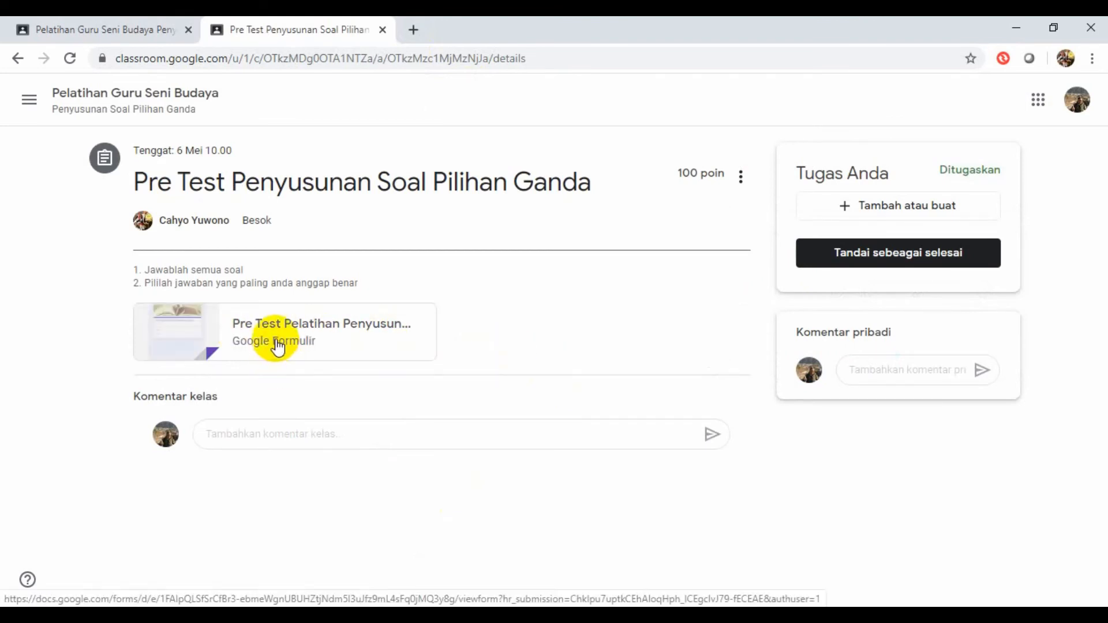
left_click(278, 344)
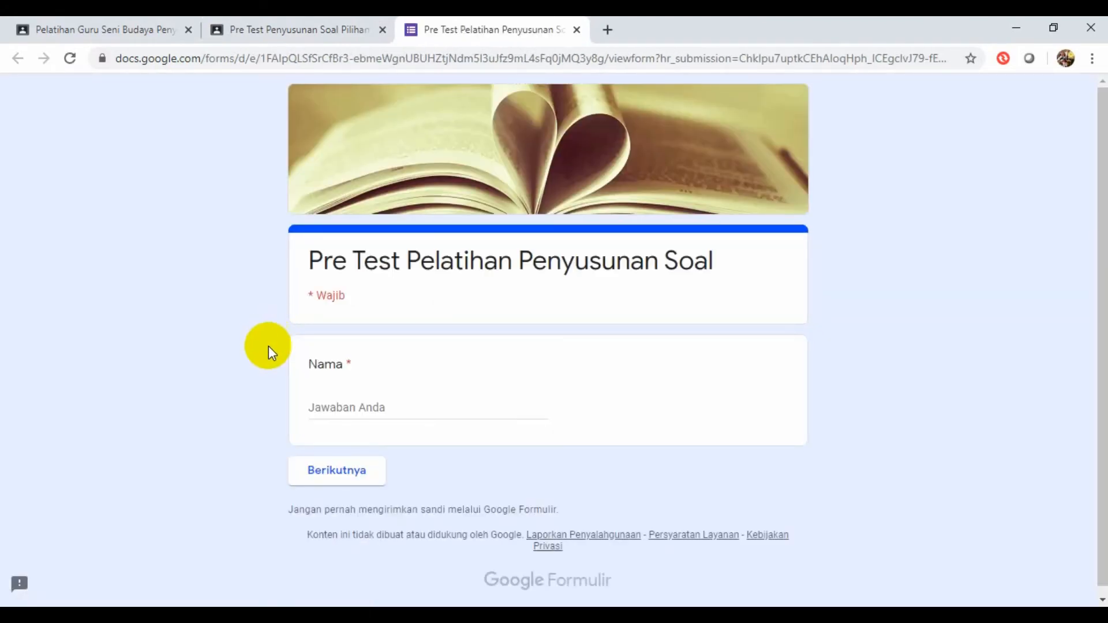
Step: Fill in the respondent's name and address in the form and continue to the Kelas section
left_click(387, 407)
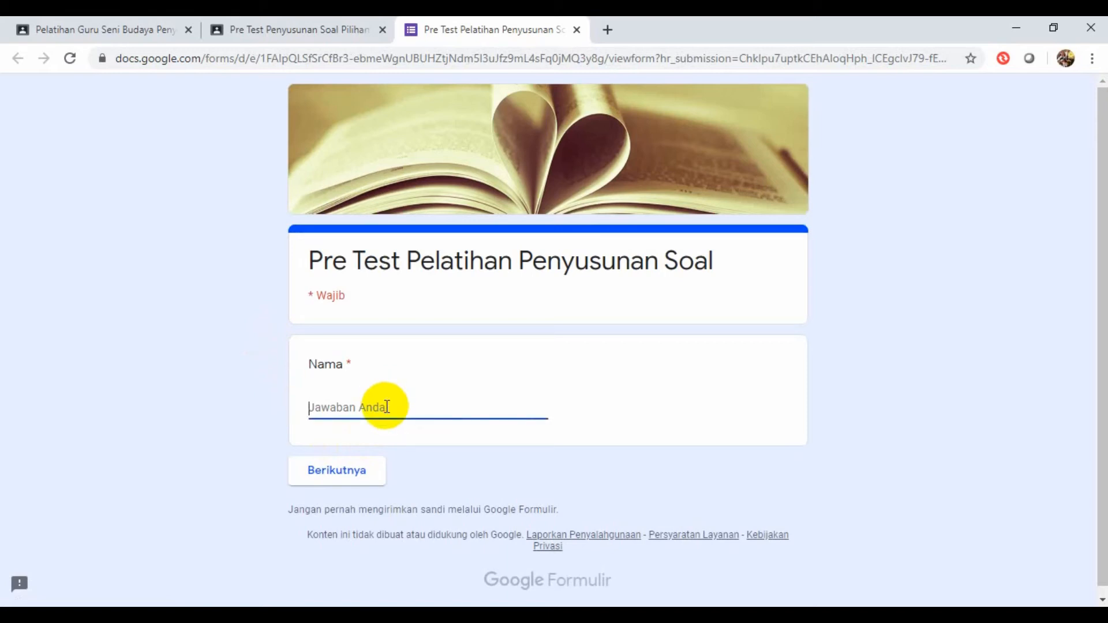
type("Cahya")
left_click(346, 473)
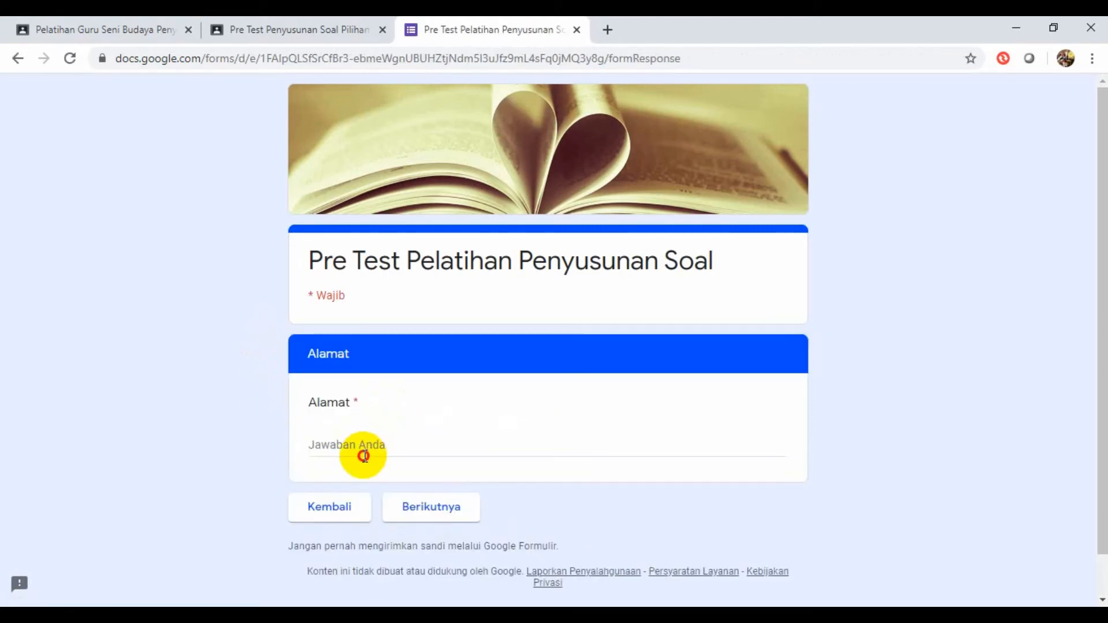
left_click(364, 455)
type("God")
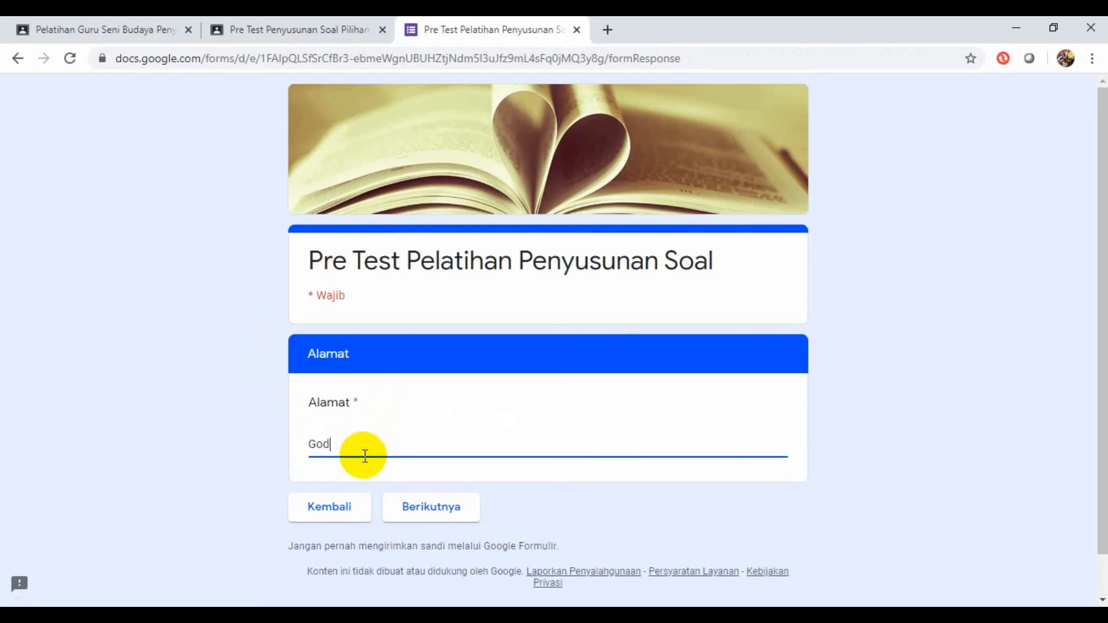
type("ean")
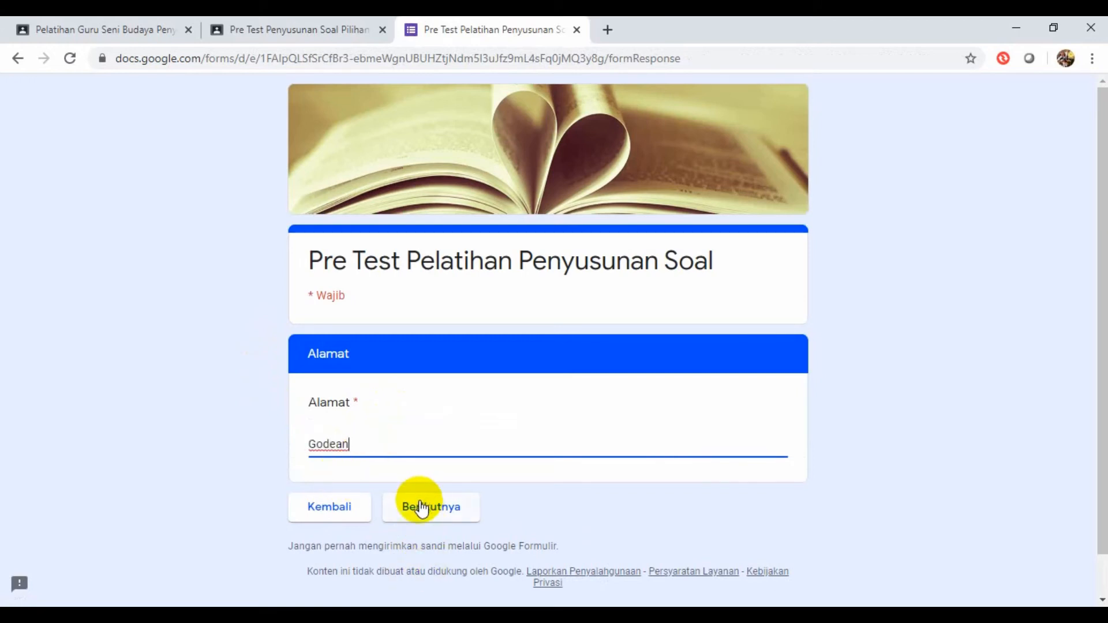
left_click(420, 503)
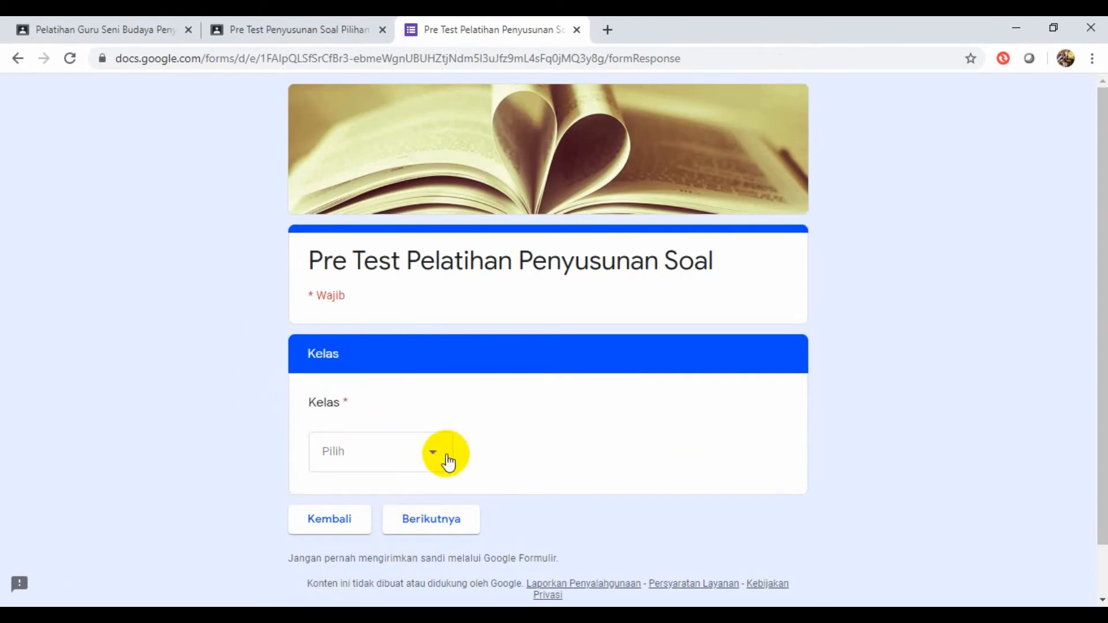
Step: Choose Kelas 1 A as the class and continue to the questions
left_click(441, 465)
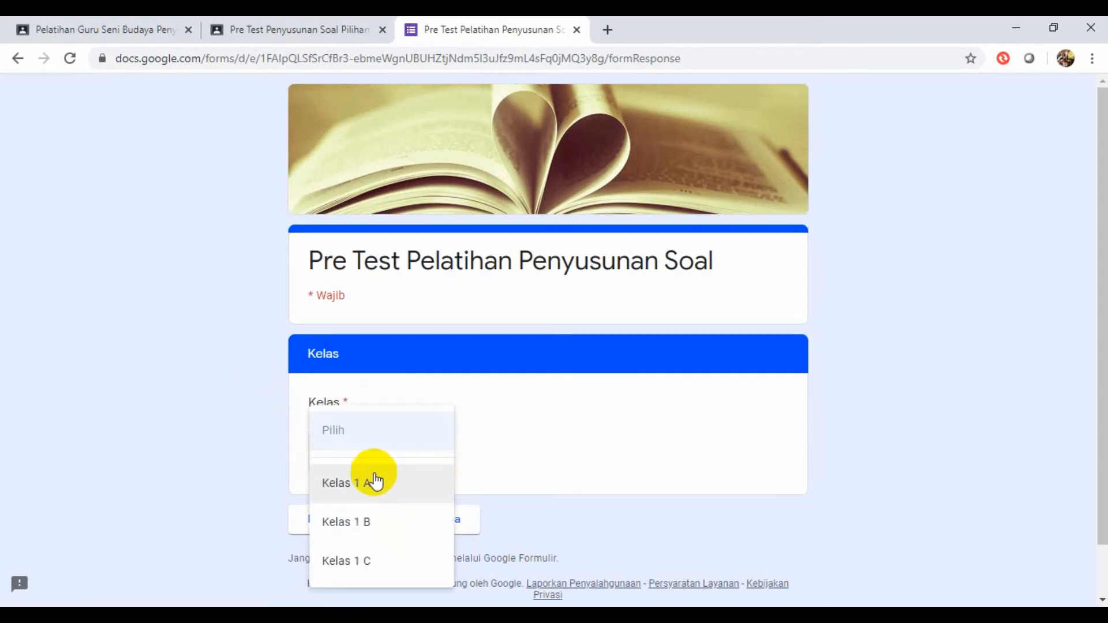
left_click(358, 485)
left_click(425, 518)
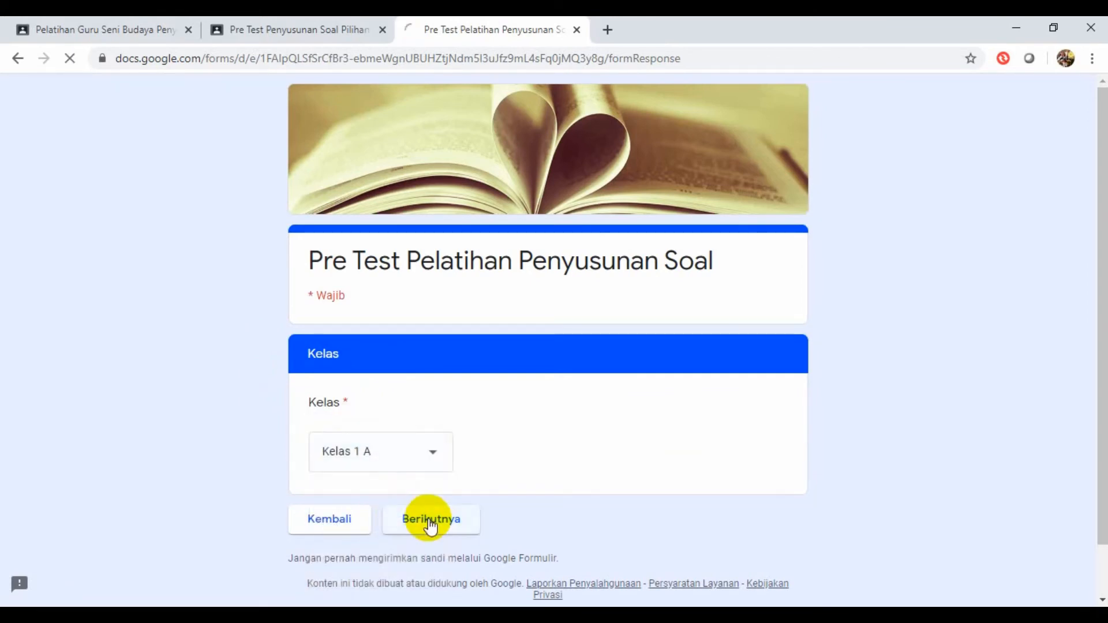
Step: Answer Soal Bagian 1's gradation question with Value, the chord question with /I.../V.../V.../I.../, and the Barok-Rokoko question with the second option
scroll(435, 485, "down", 6)
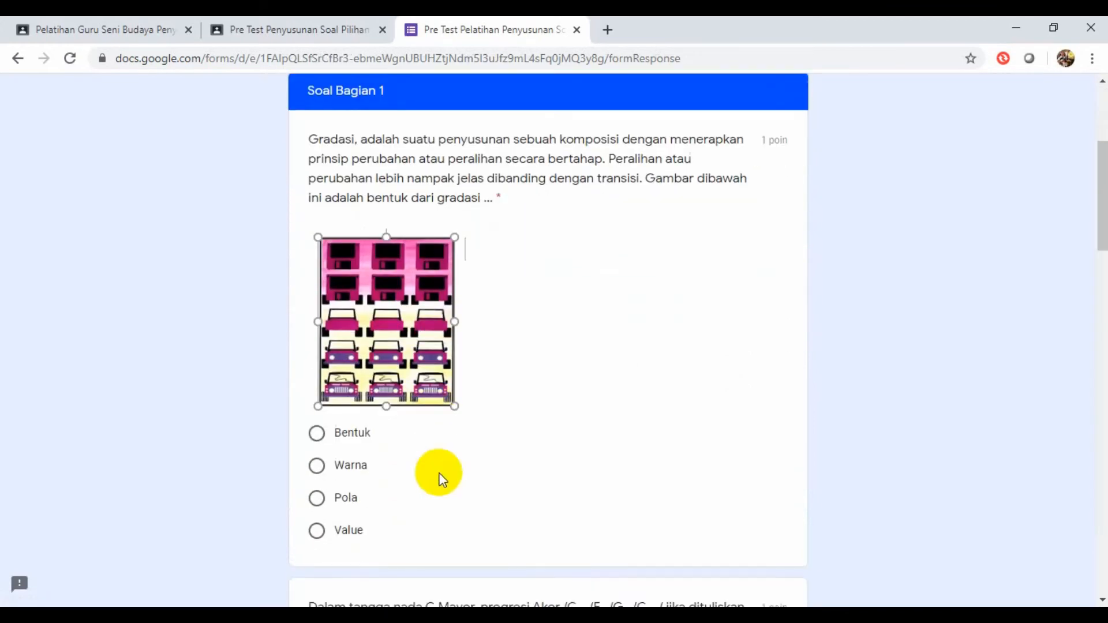
left_click(318, 469)
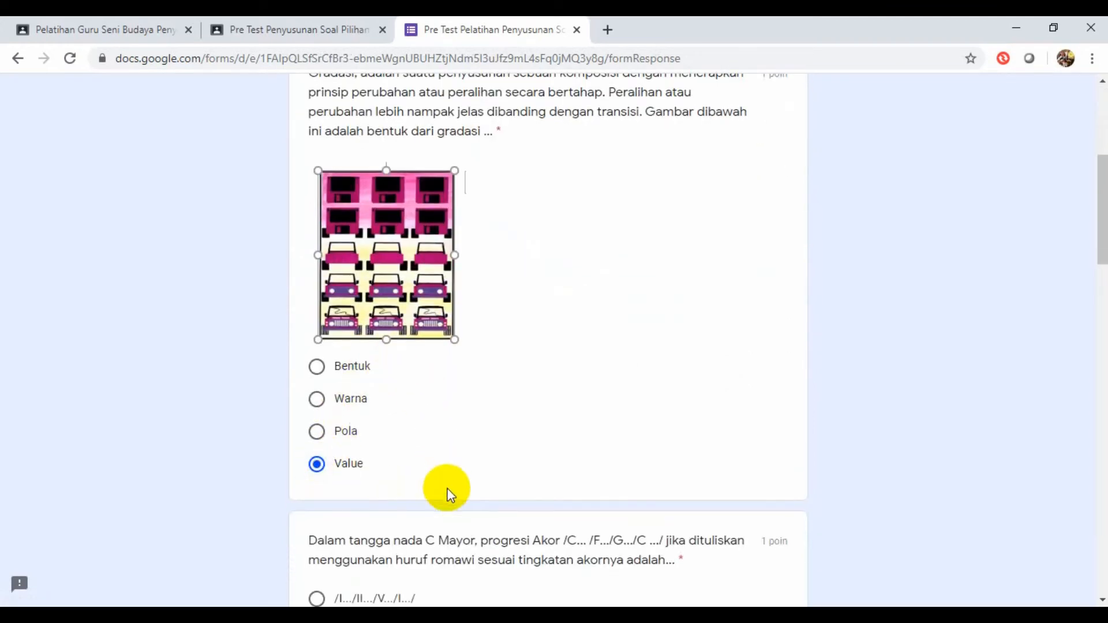
scroll(445, 487, "down", 4)
left_click(320, 397)
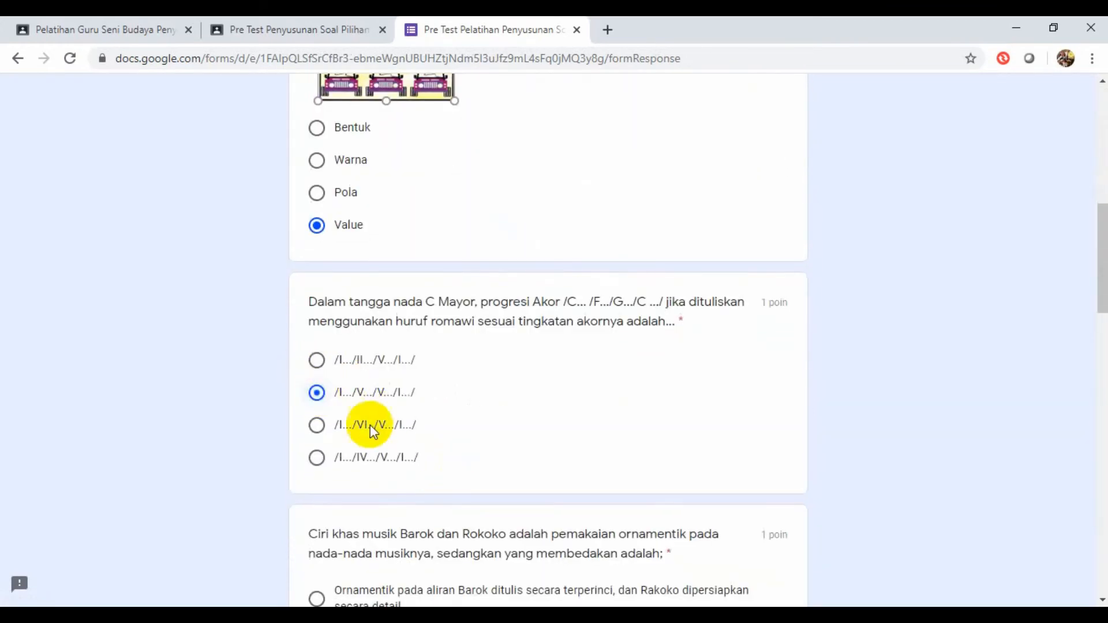
scroll(414, 438, "down", 6)
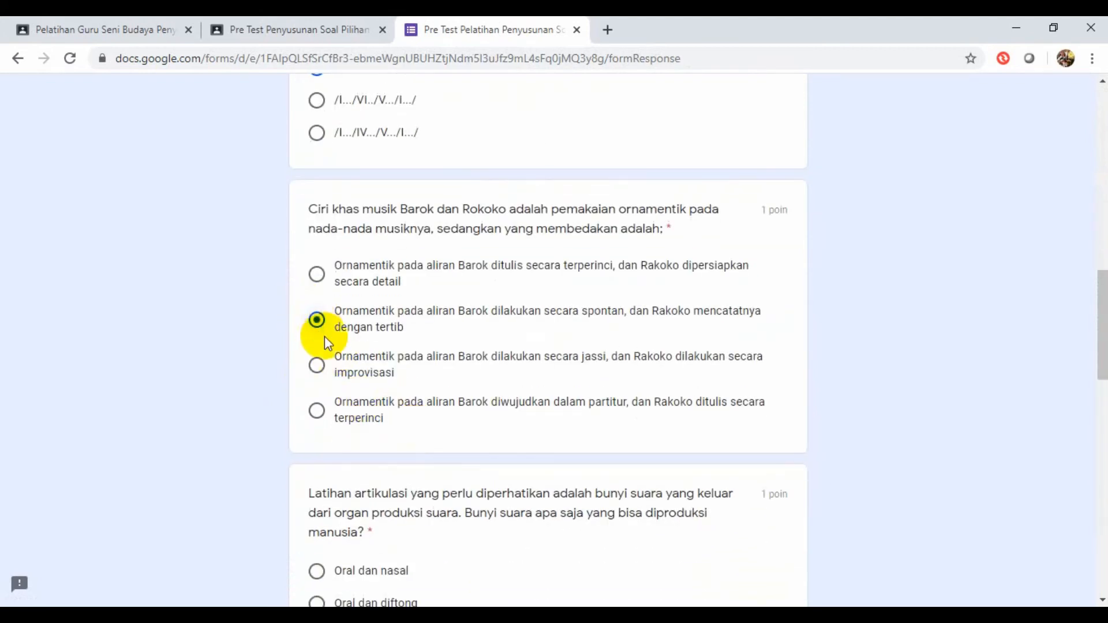
Step: Answer the articulation question with Oral dan diftong and the primitive dance question with Sebagai penghubung dengan arwah nenek moyang
scroll(385, 414, "down", 4)
left_click(316, 357)
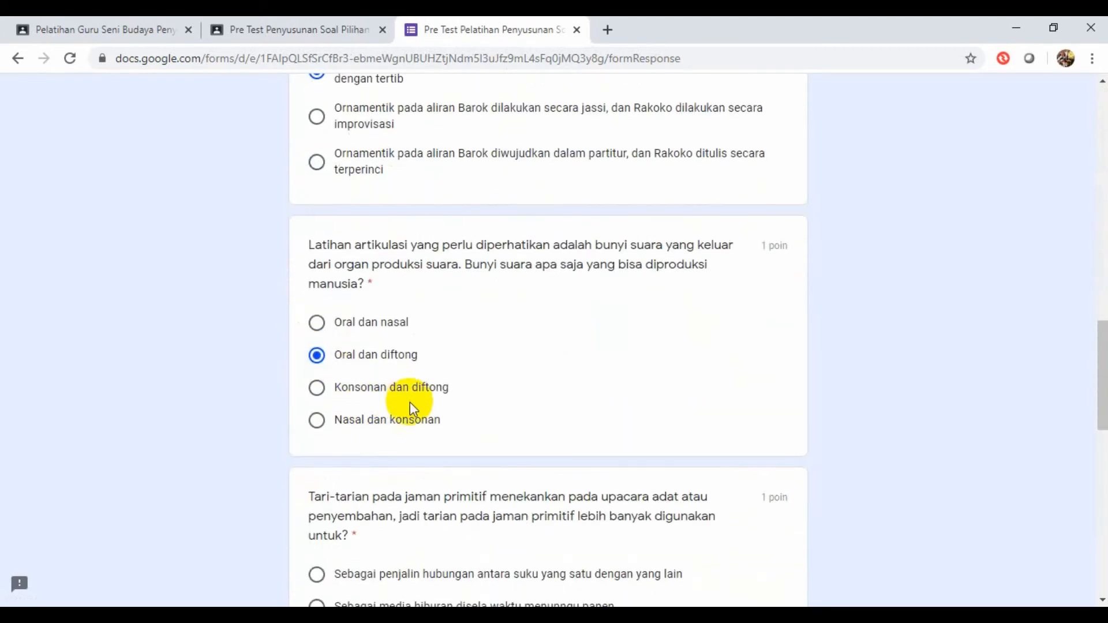
scroll(410, 402, "down", 5)
left_click(316, 320)
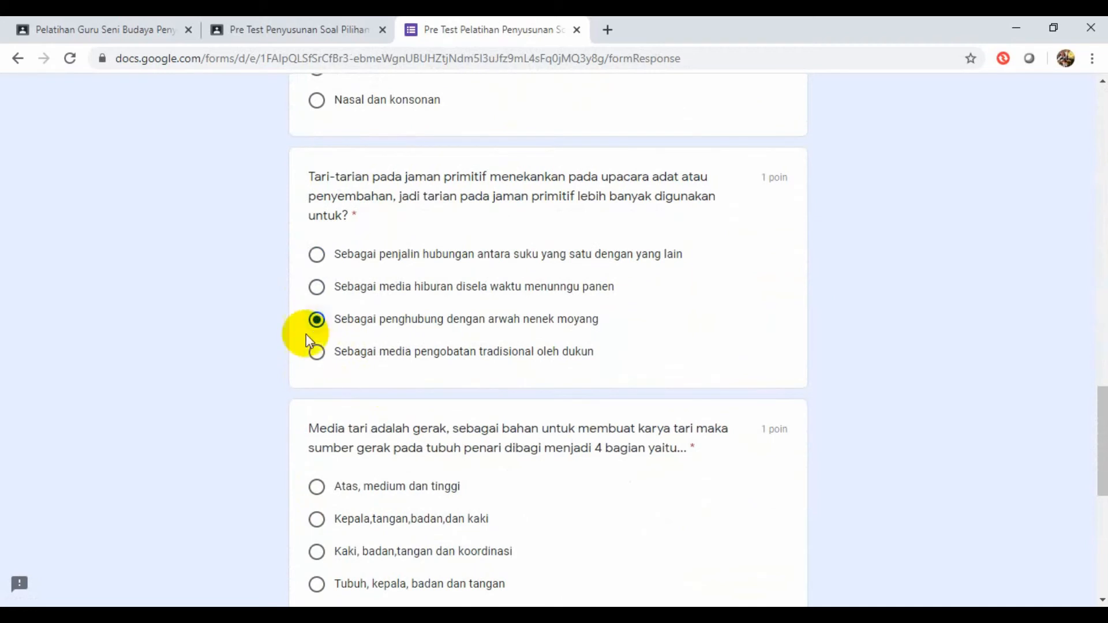
Step: Answer the dance media question with Atas, medium dan tinggi and the Olah tubuh question with Kelenturan, and continue to the following section
left_click(317, 487)
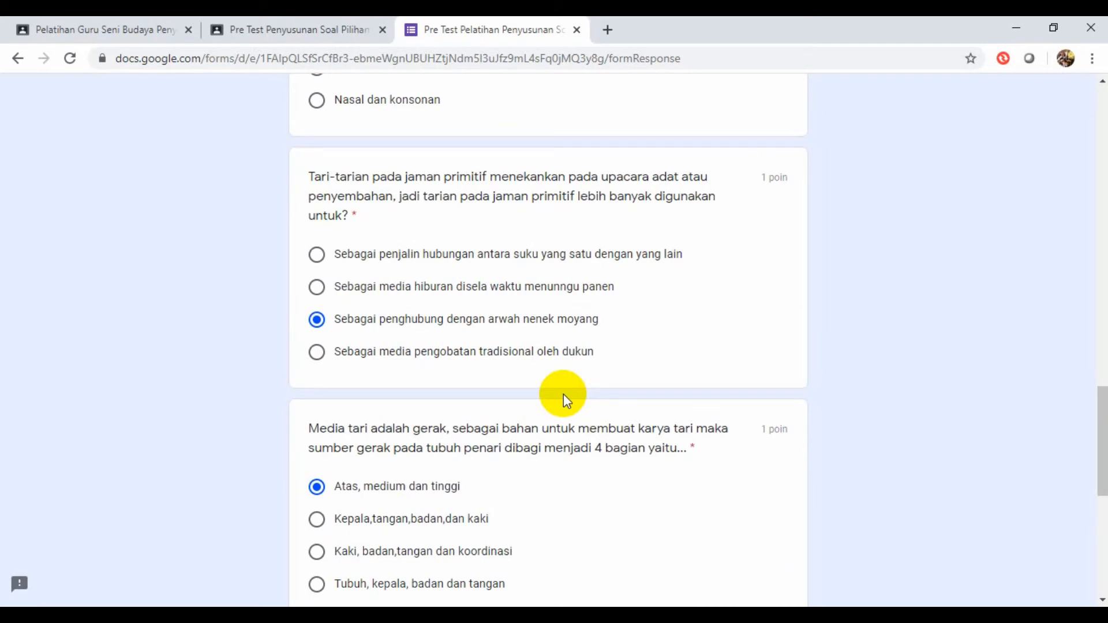
scroll(563, 394, "down", 5)
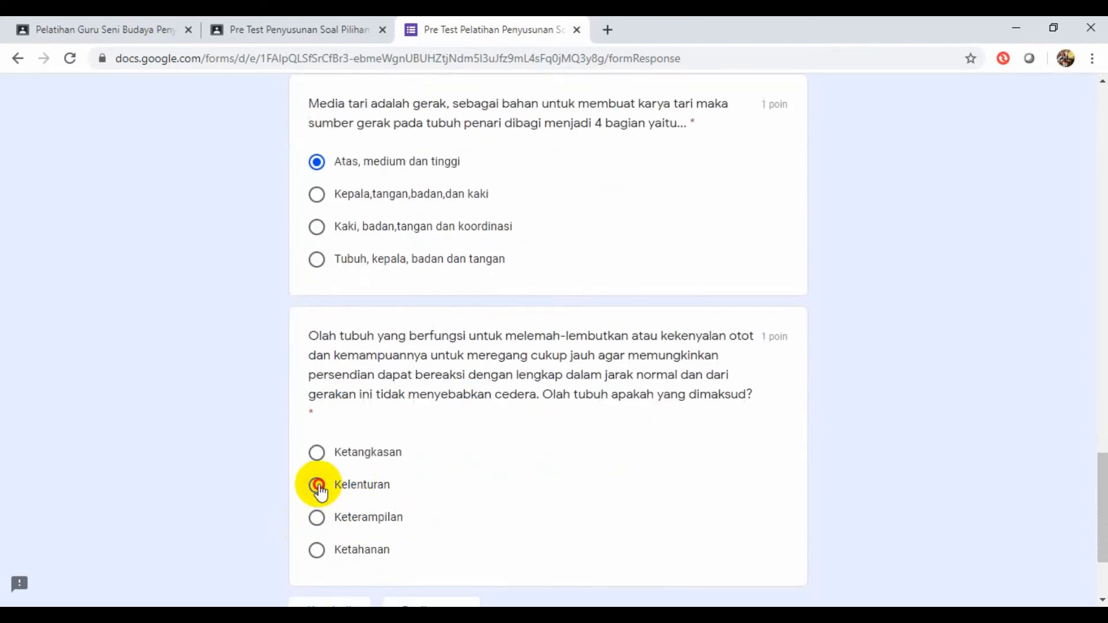
left_click(317, 485)
scroll(433, 512, "down", 3)
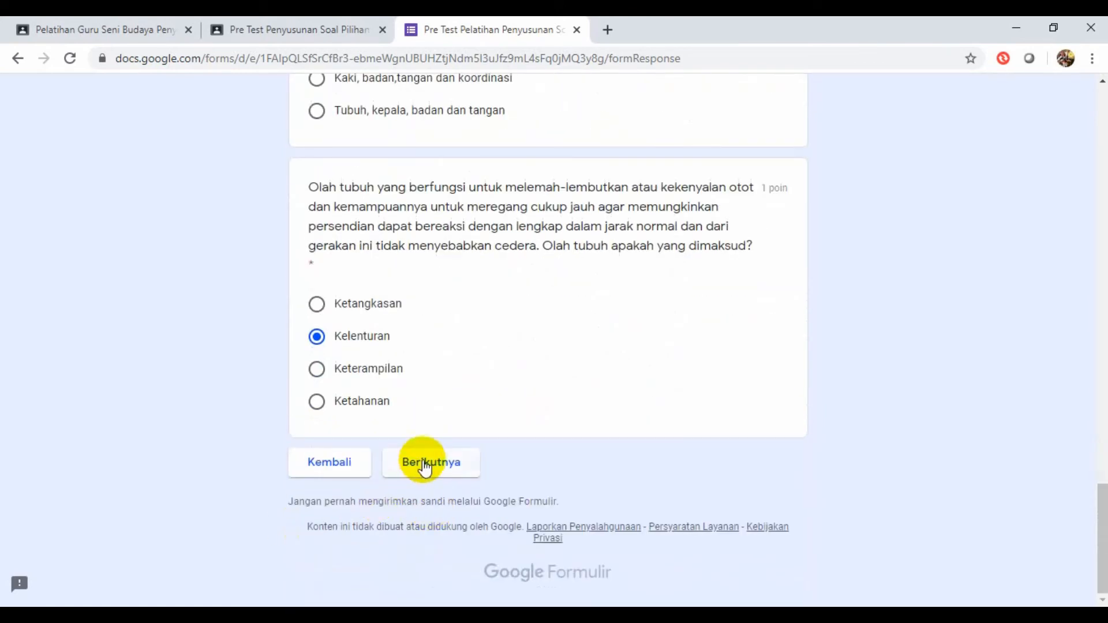
left_click(422, 460)
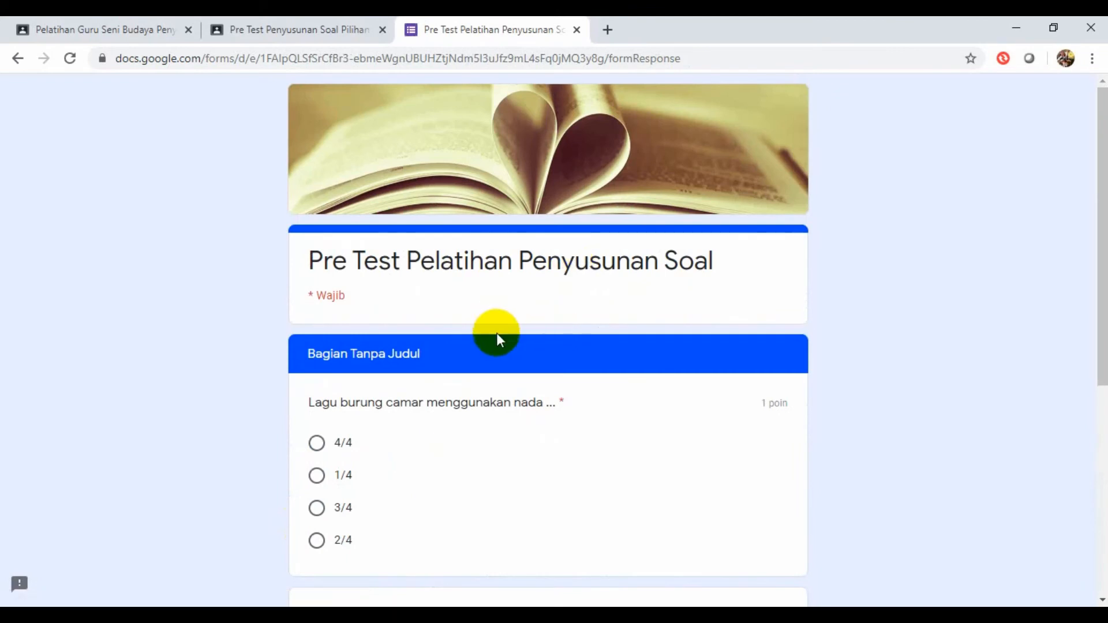
Step: Answer the Lagu burung camar question with 1/4 and continue to Soal Bagian 2
scroll(479, 369, "down", 4)
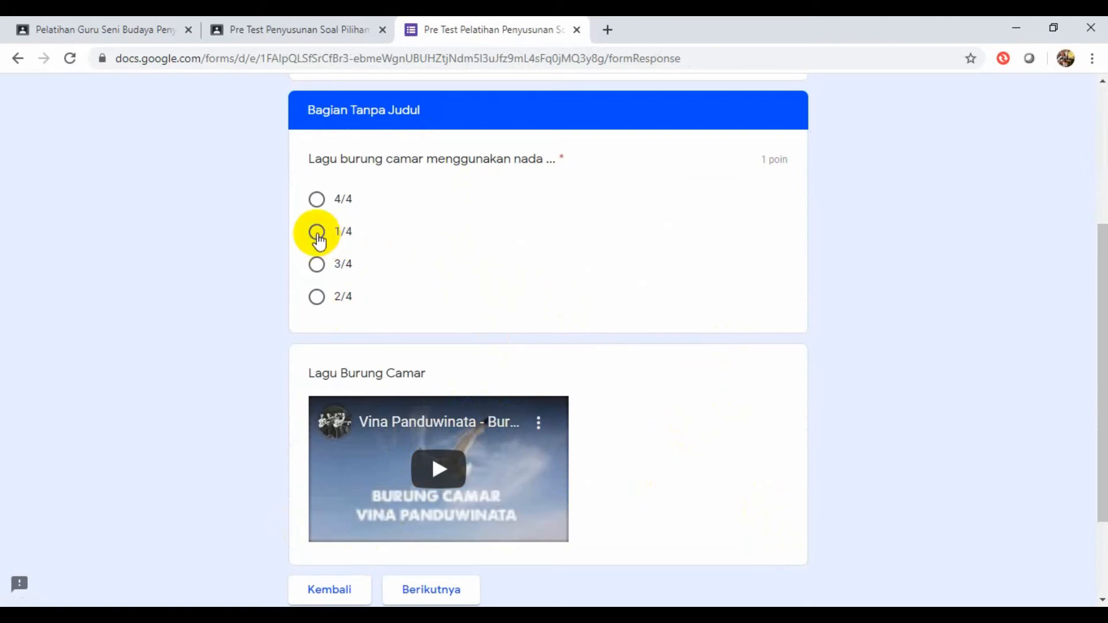
left_click(317, 231)
scroll(564, 439, "down", 2)
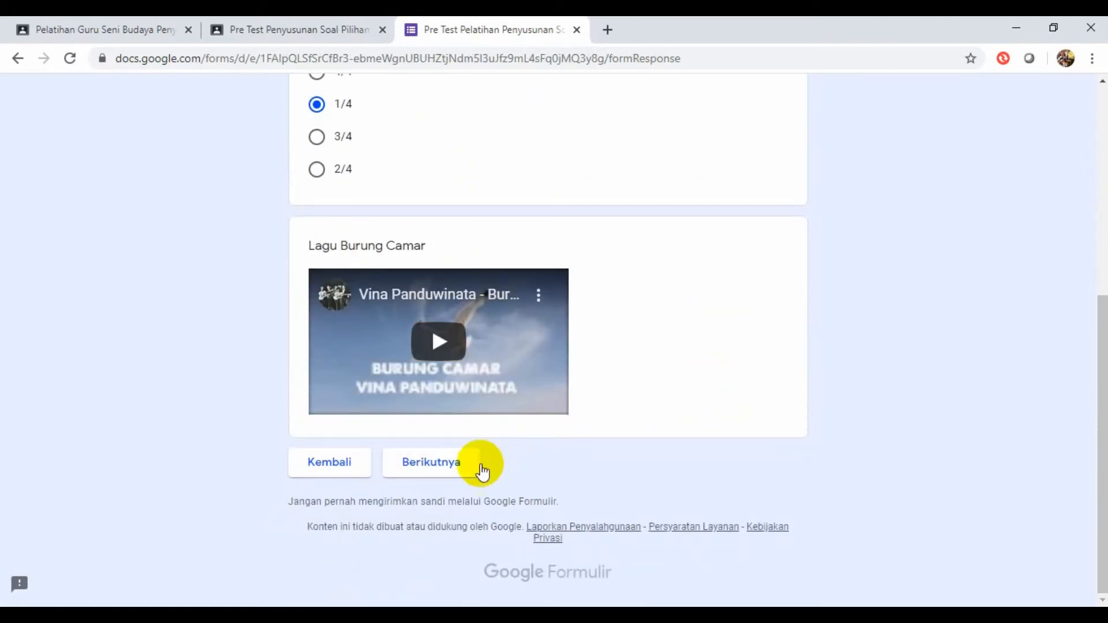
left_click(449, 465)
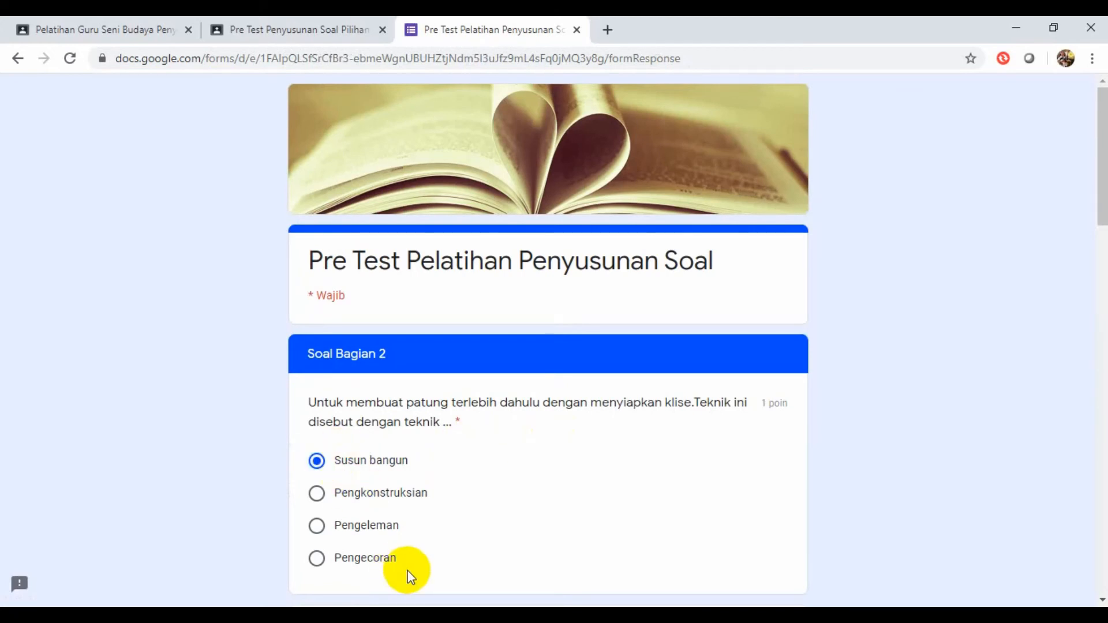
Step: Answer Soal Bagian 2's pianika fingering question with Jari 1,2,3,4,5,1,2,3 and the production needs question with Panggung, rias busana, suara dan dekorasi
scroll(366, 448, "down", 4)
left_click(316, 506)
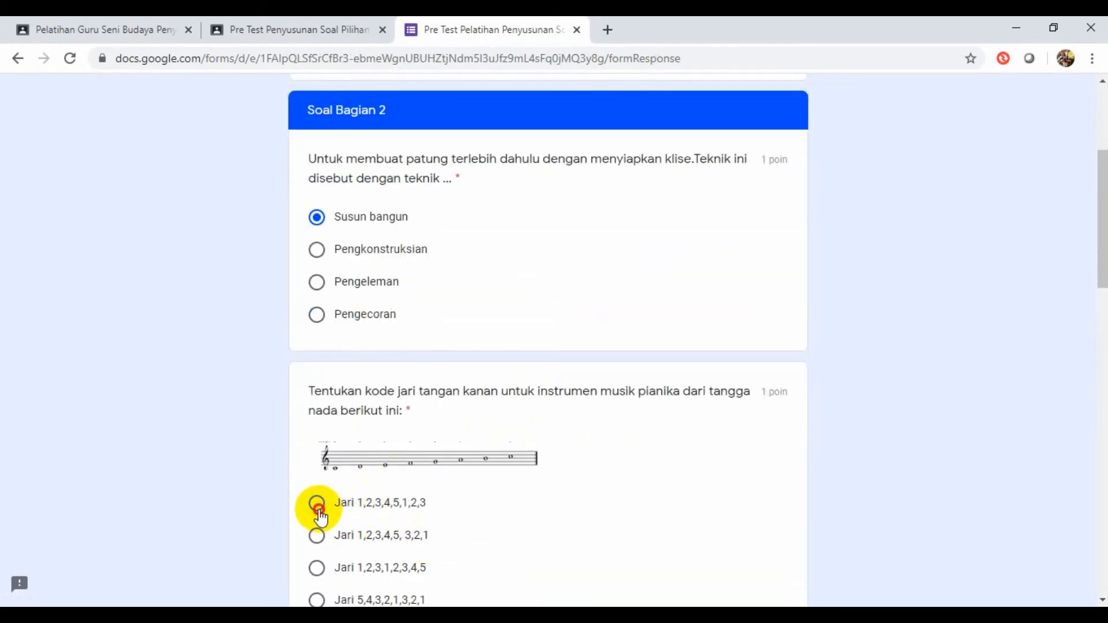
scroll(467, 451, "down", 7)
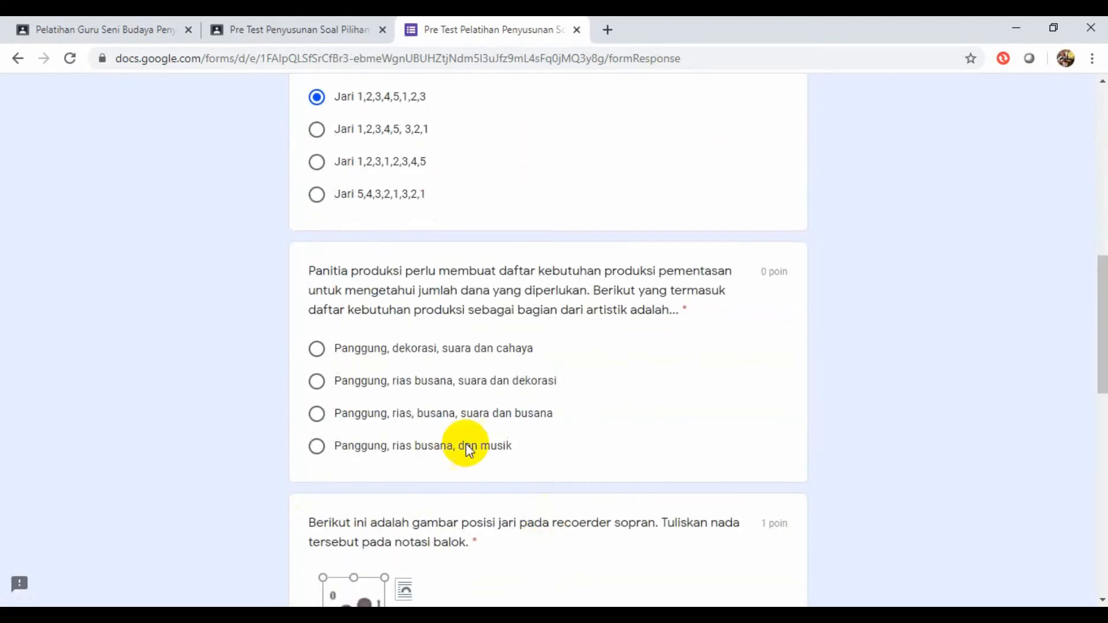
left_click(316, 382)
Step: Answer the soprano recorder finger position question with Opsi 1 and continue to Soal Bagian 3
scroll(542, 477, "down", 6)
scroll(435, 512, "down", 4)
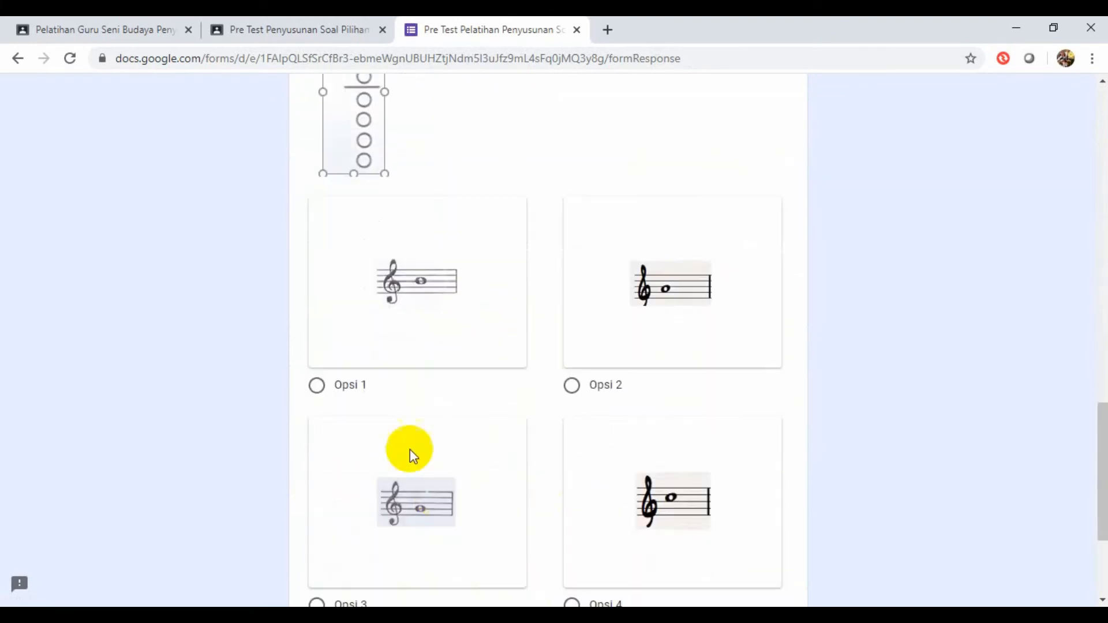
left_click(333, 388)
scroll(368, 424, "down", 3)
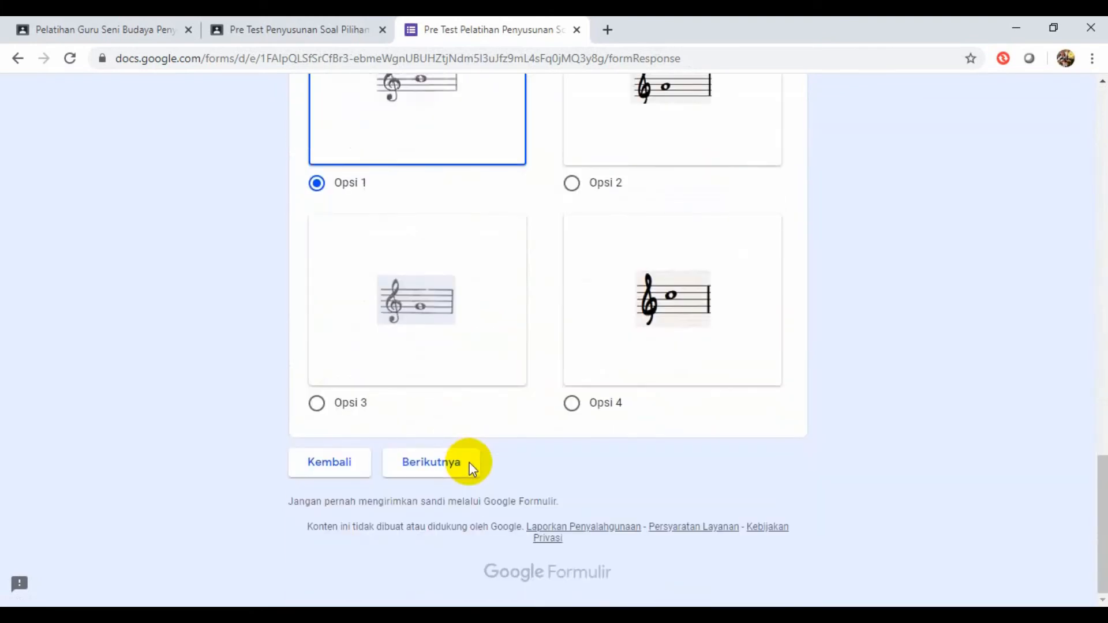
left_click(438, 469)
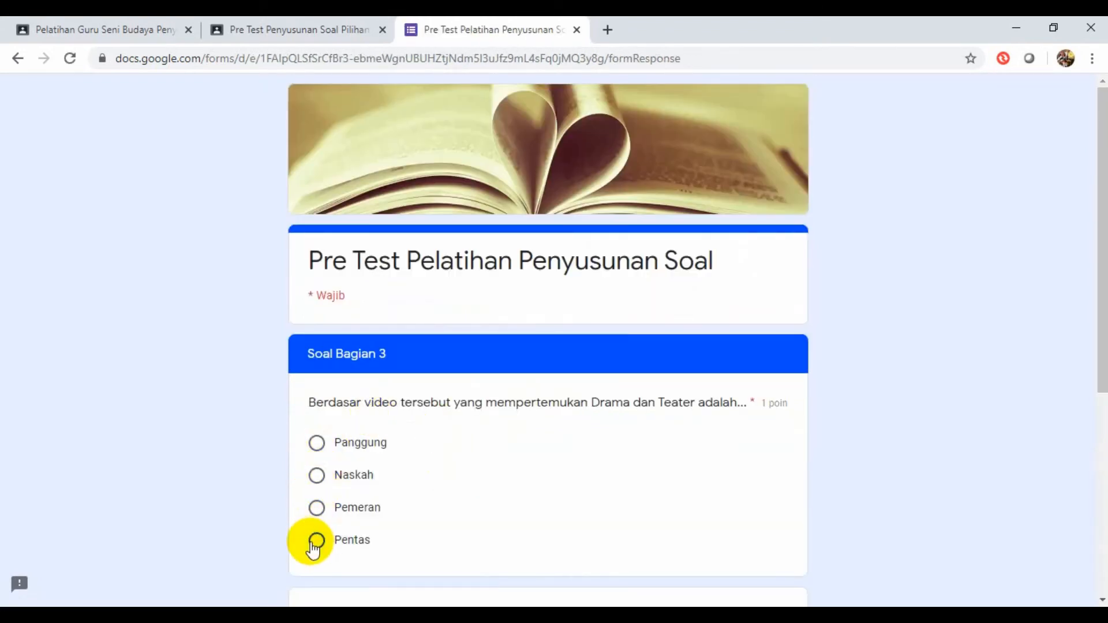
Step: Answer the Drama dan Teater video question with Pentas, try out the embedded video and continue to the following section
scroll(402, 500, "down", 5)
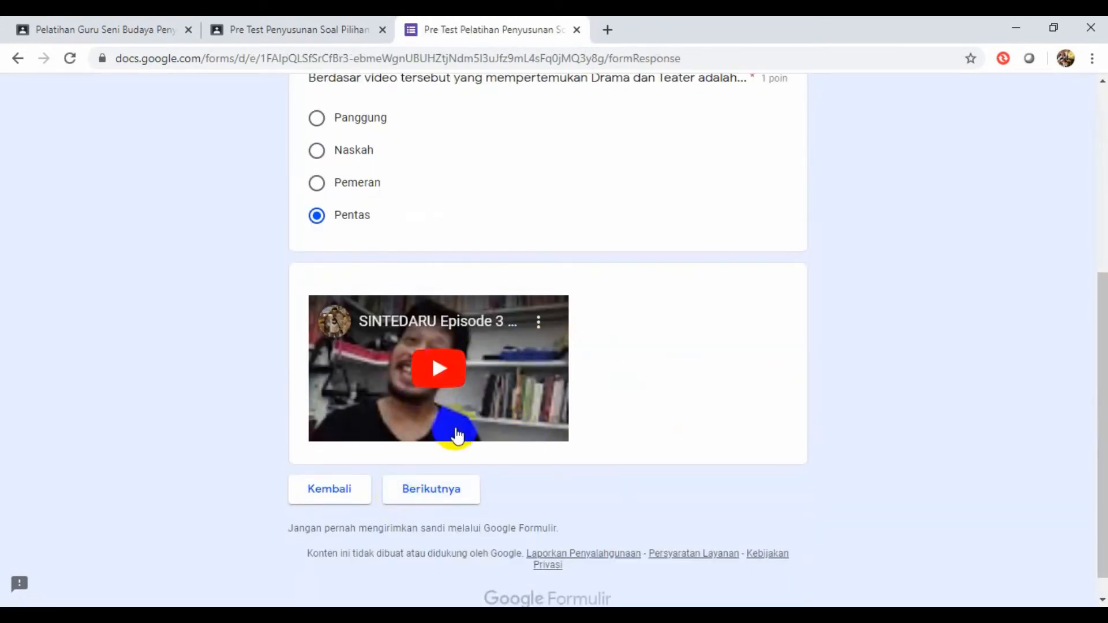
left_click(439, 371)
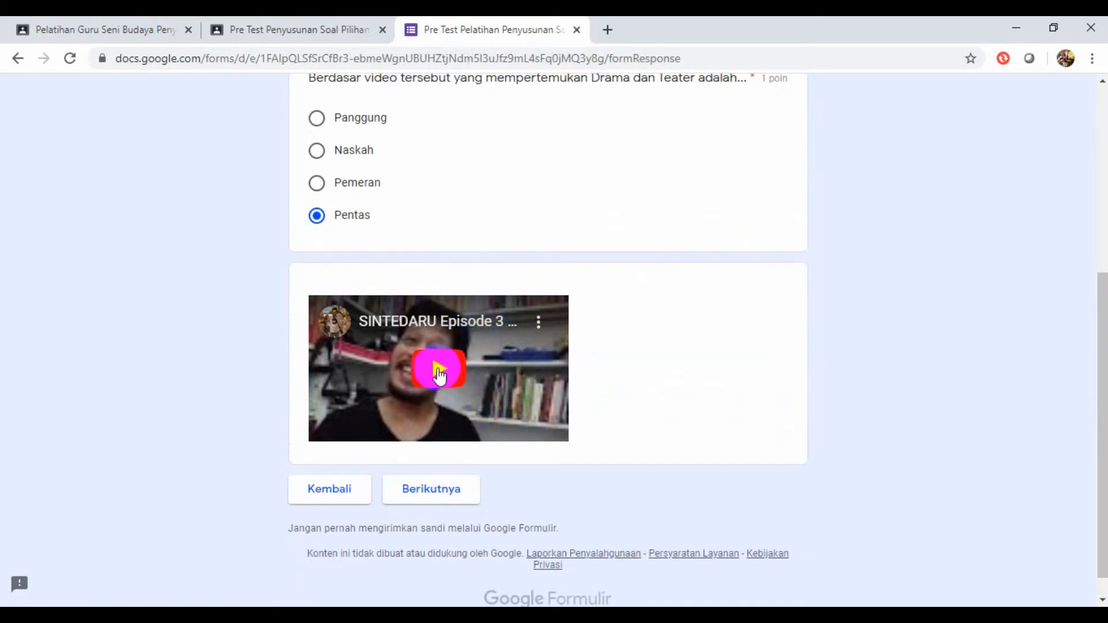
scroll(455, 210, "up", 4)
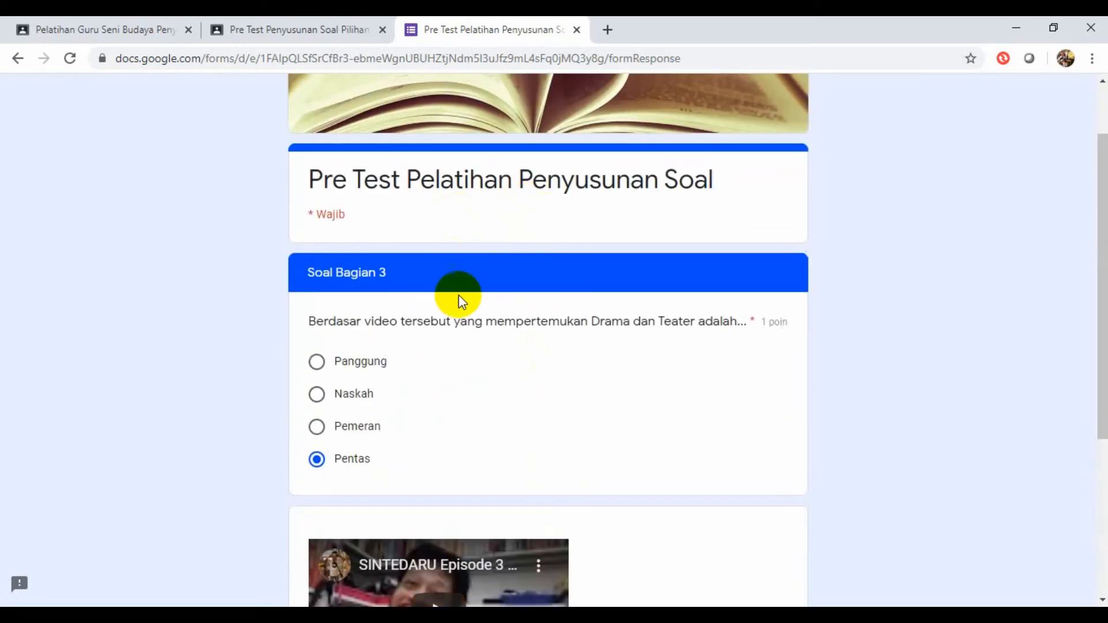
scroll(452, 432, "down", 4)
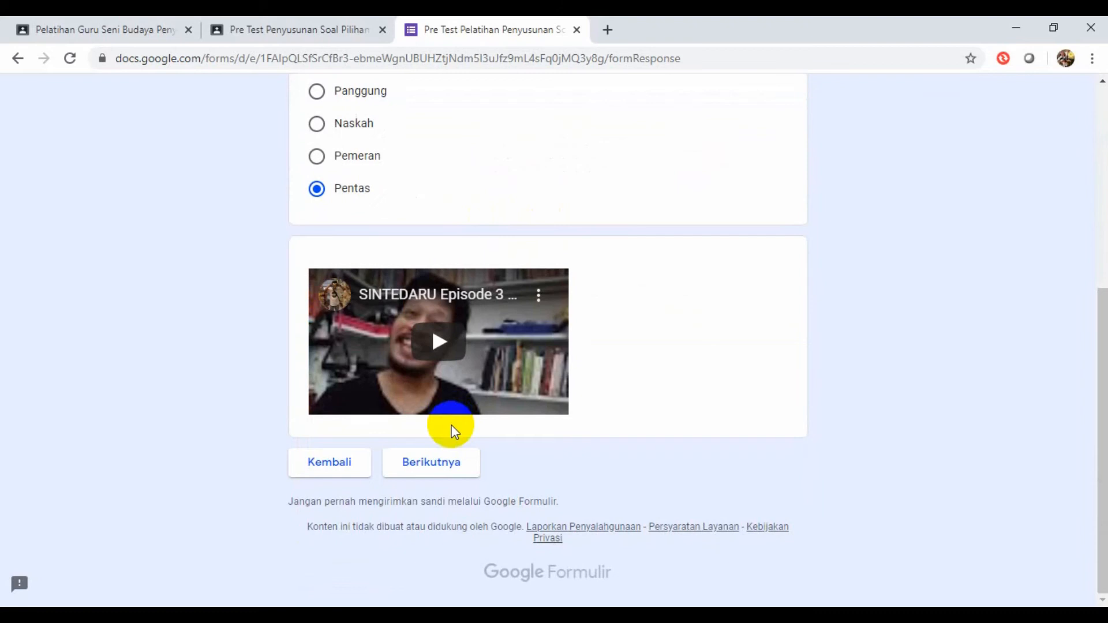
left_click(446, 466)
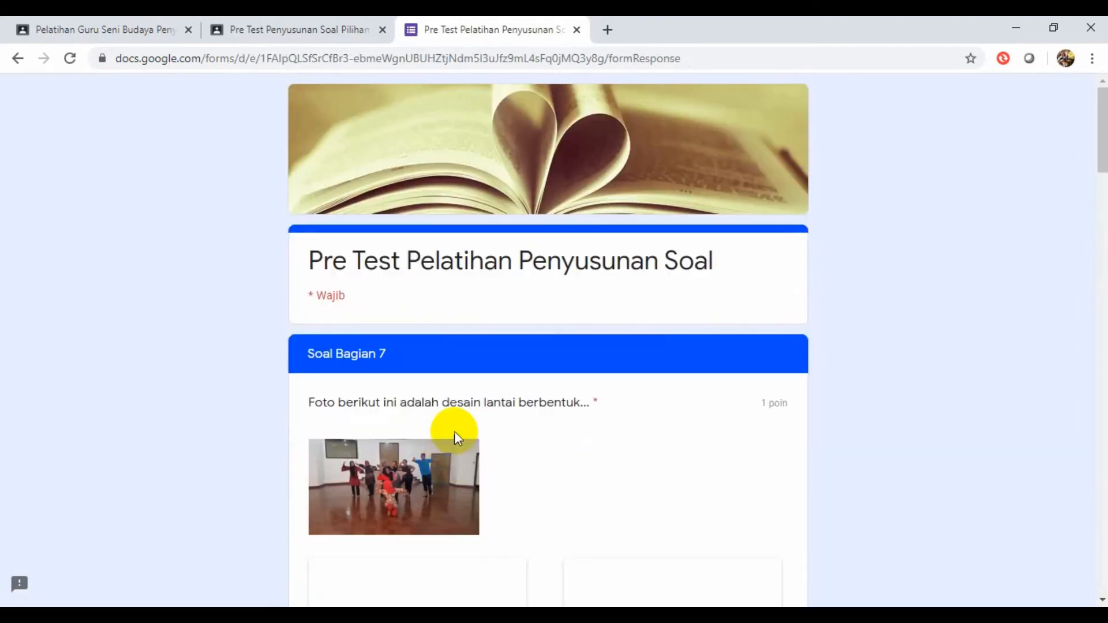
Step: Answer Soal Bagian 7's floor design photo question with Opsi 3 and the dominant instrument question with Drum
scroll(453, 431, "down", 5)
left_click(337, 421)
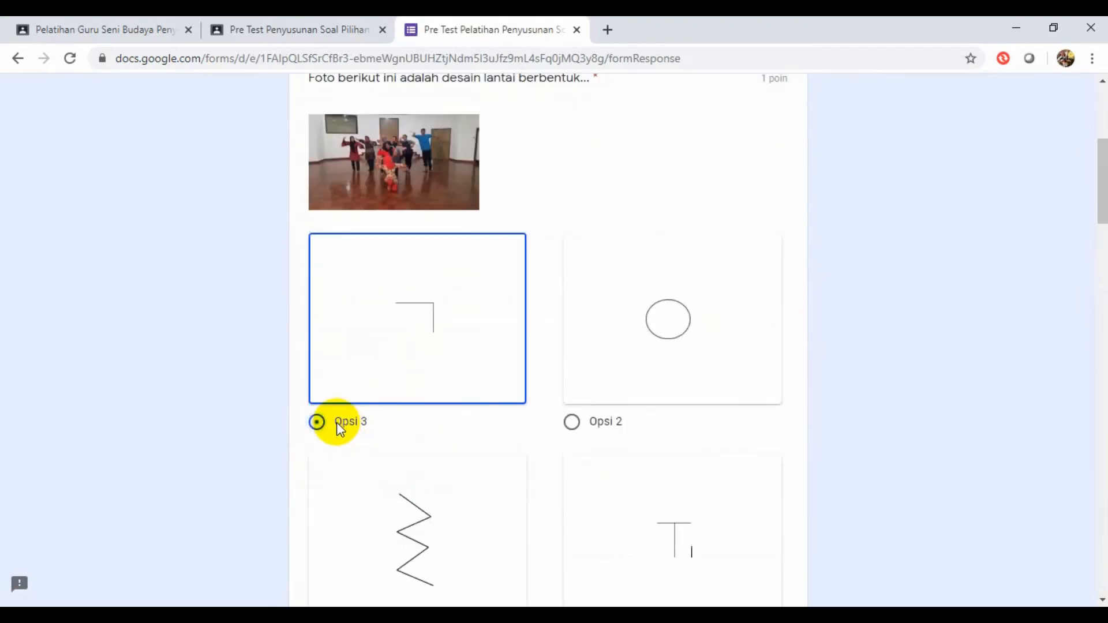
scroll(477, 497, "down", 5)
left_click(330, 470)
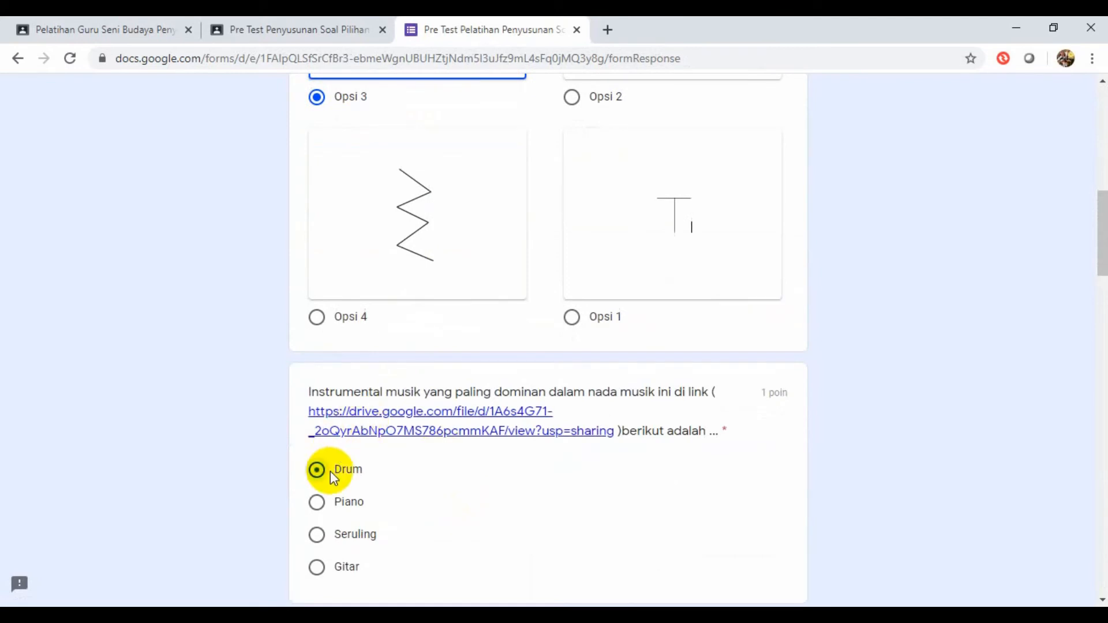
Step: Answer the pencil grip question with Besar kecilnya bidang yang digambar and the object observation question with Posisi objek gambar
scroll(574, 497, "down", 5)
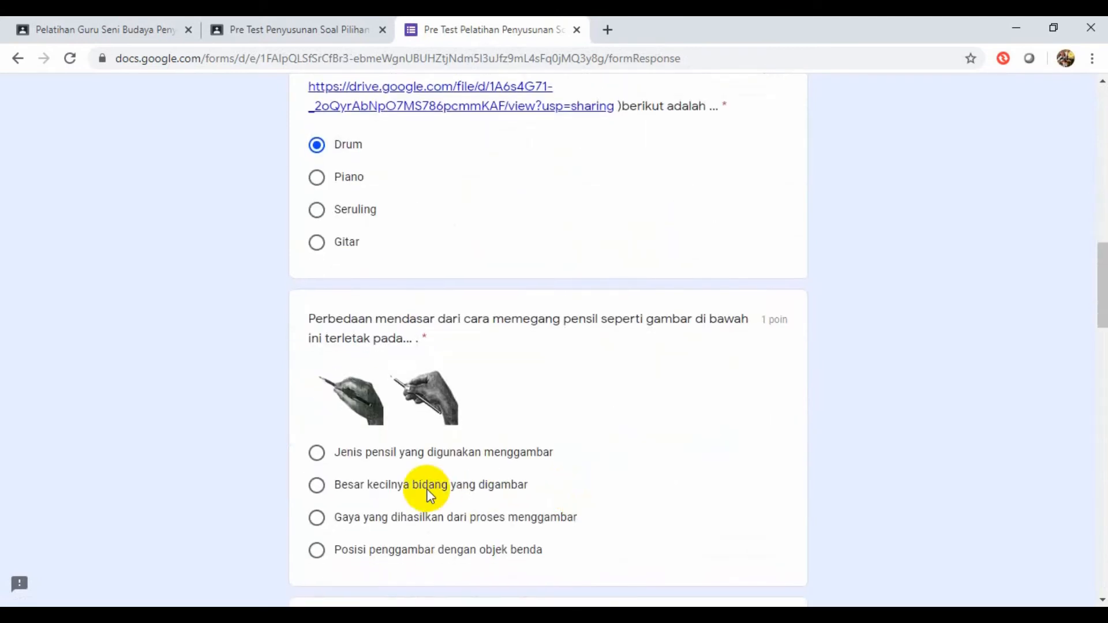
left_click(317, 485)
scroll(398, 502, "down", 6)
left_click(317, 323)
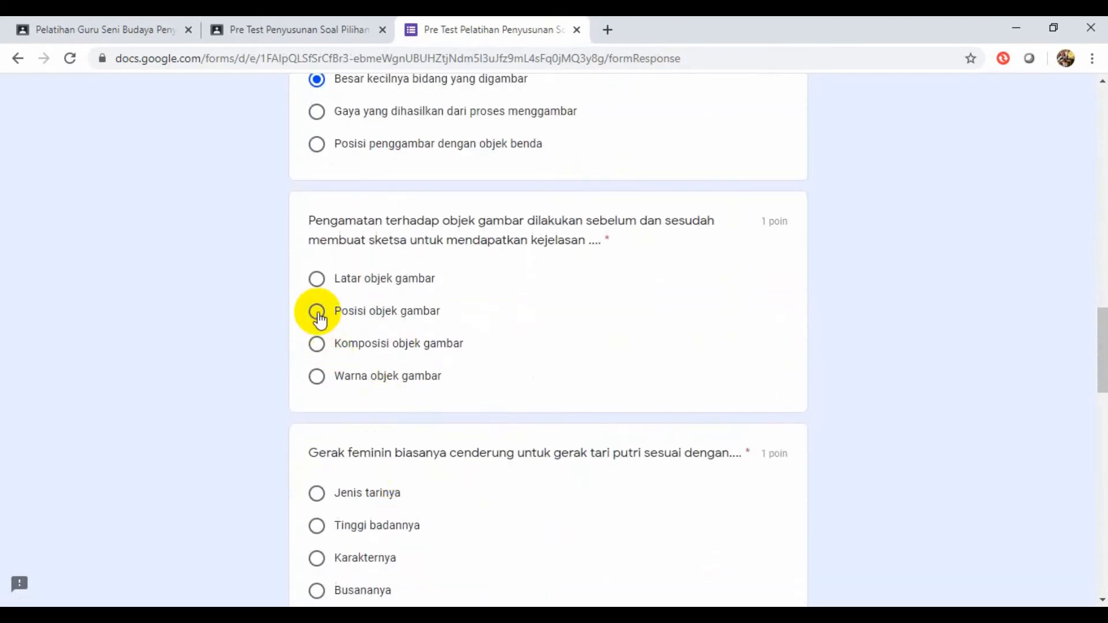
Step: Answer the Gerak feminin question with Karakternya and the distortion and deformation question with the second option
scroll(407, 384, "down", 5)
left_click(319, 236)
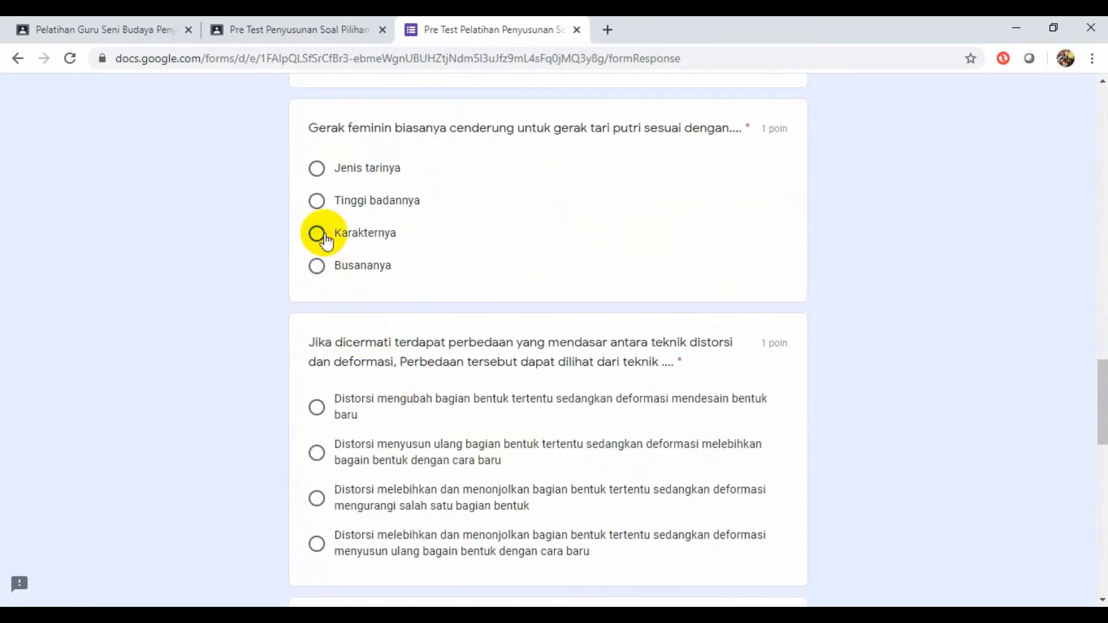
left_click(318, 455)
scroll(470, 453, "down", 4)
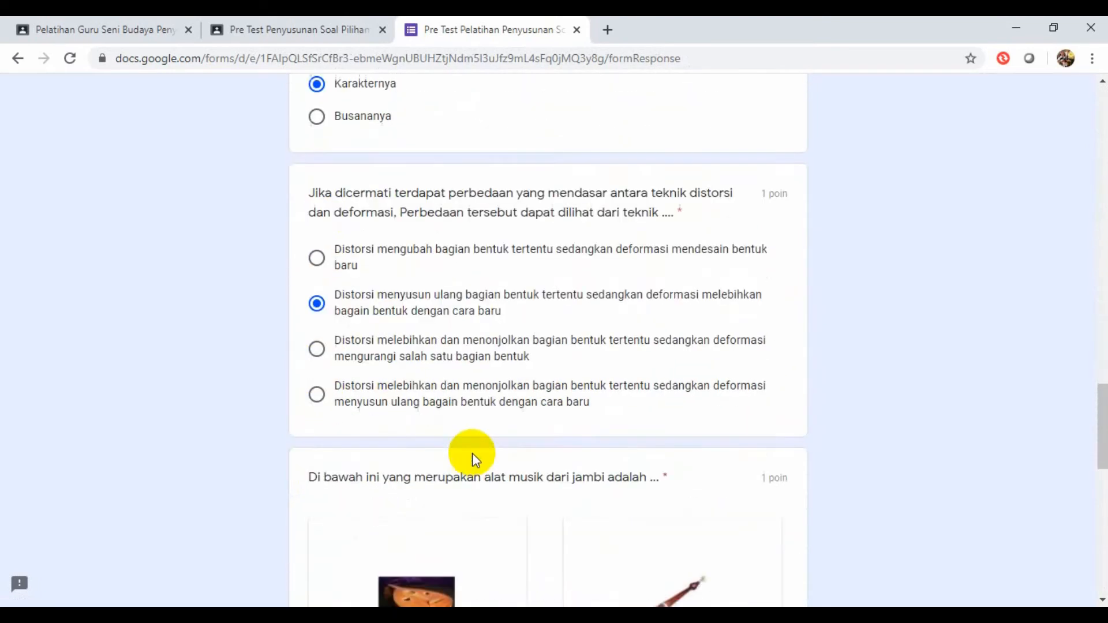
Step: Answer question 55 on illustrations with Memahami makna gambar di dalam media and try to submit the quiz
scroll(456, 413, "down", 7)
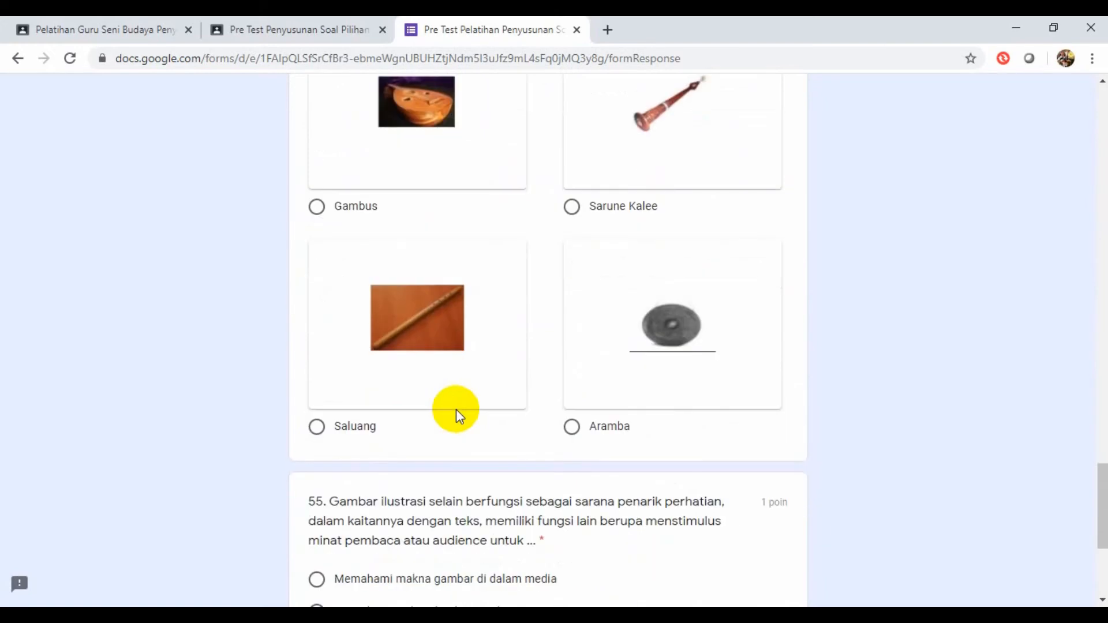
scroll(490, 462, "down", 4)
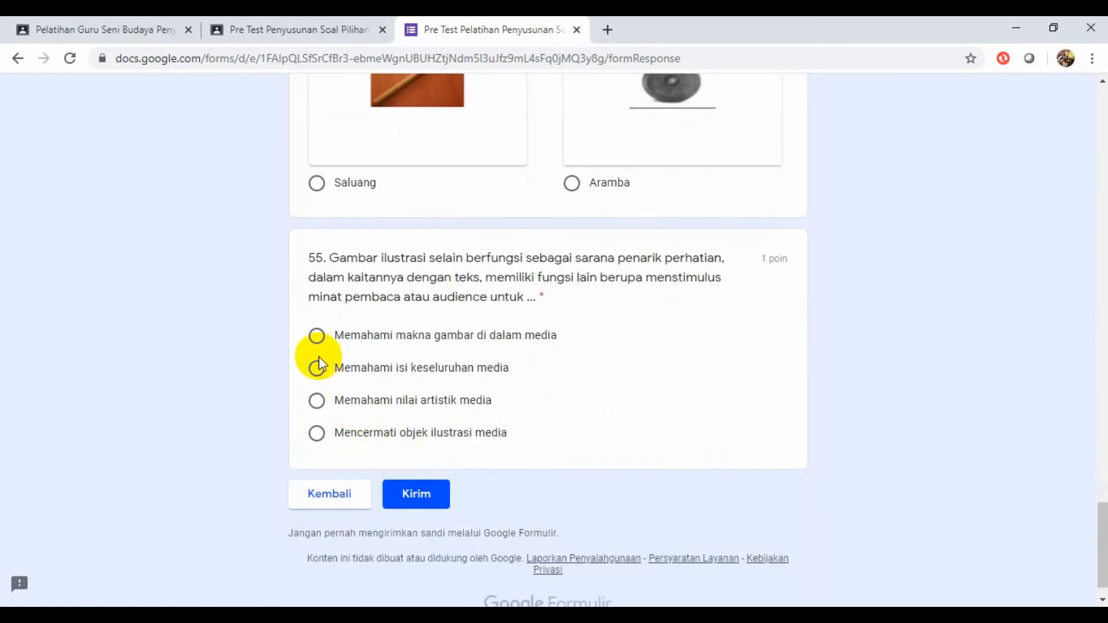
left_click(318, 337)
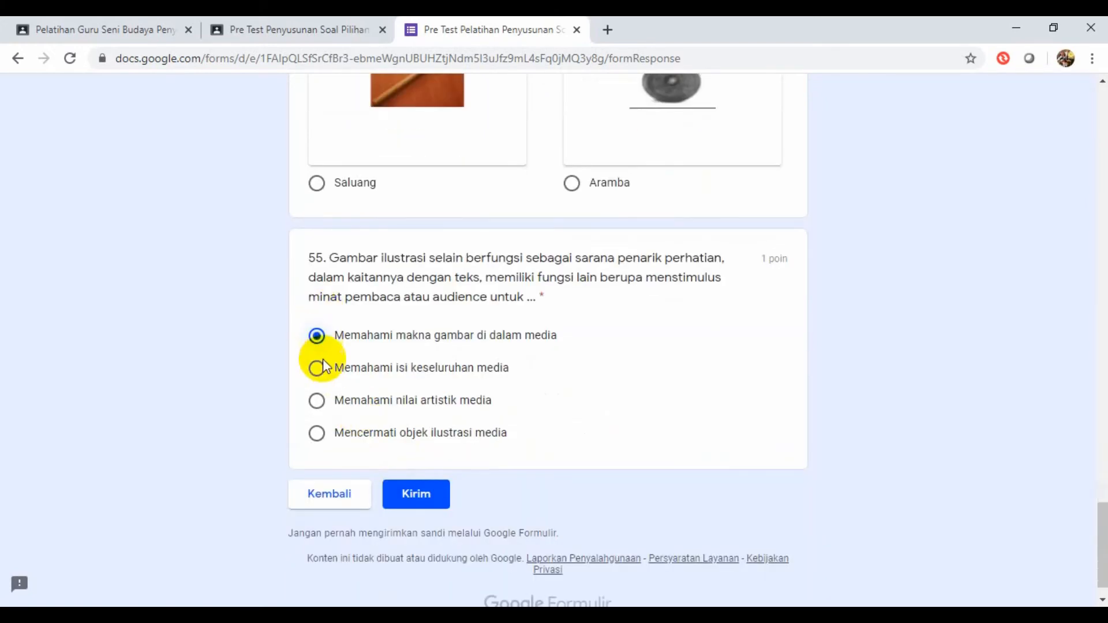
left_click(434, 497)
Step: Answer the skipped Jambi musical instrument question with Sarune Kalee and submit the quiz
scroll(505, 447, "up", 3)
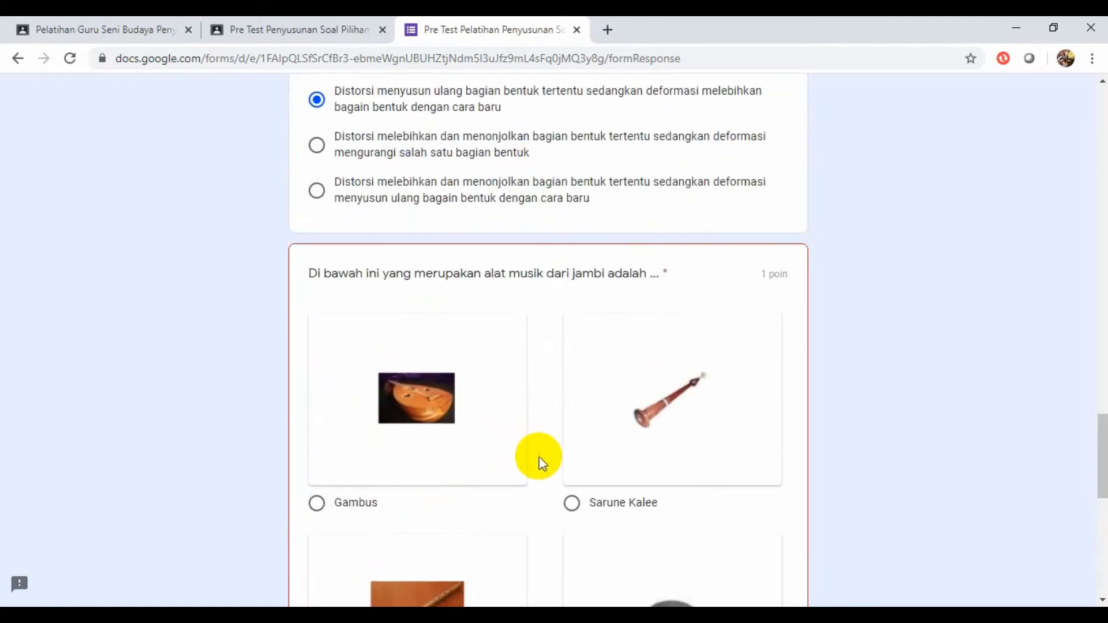
scroll(572, 551, "down", 10)
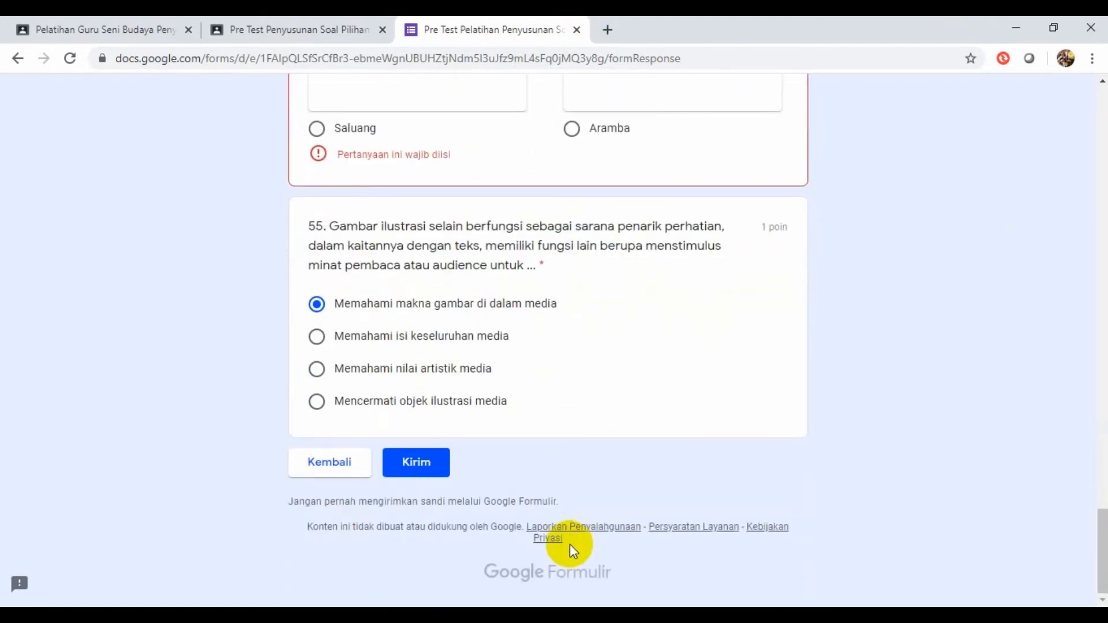
scroll(570, 545, "up", 7)
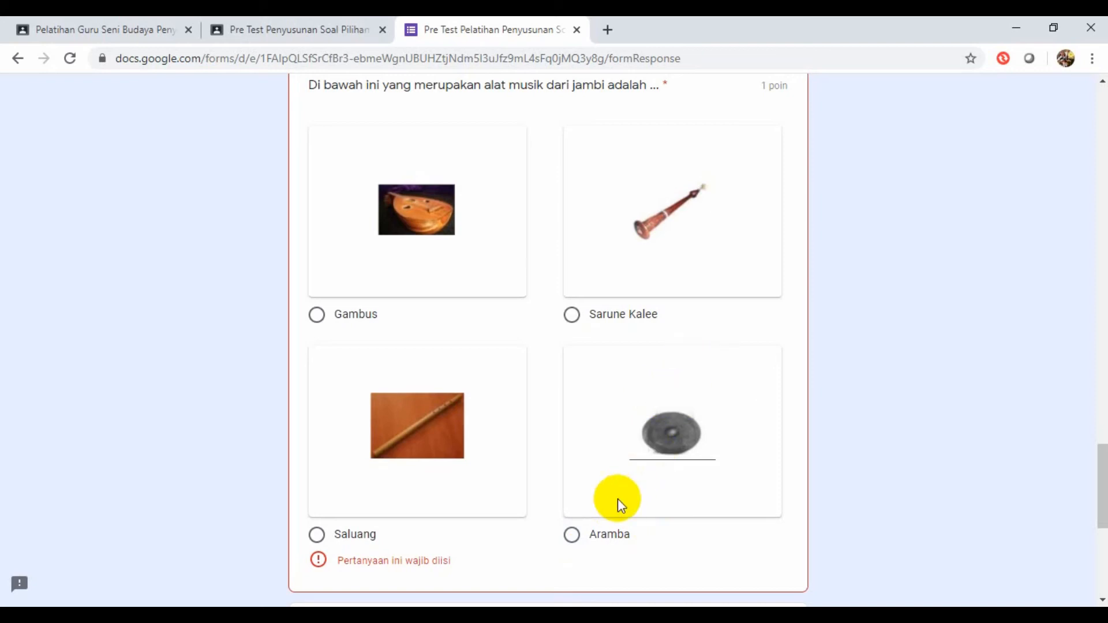
left_click(570, 316)
scroll(576, 364, "down", 5)
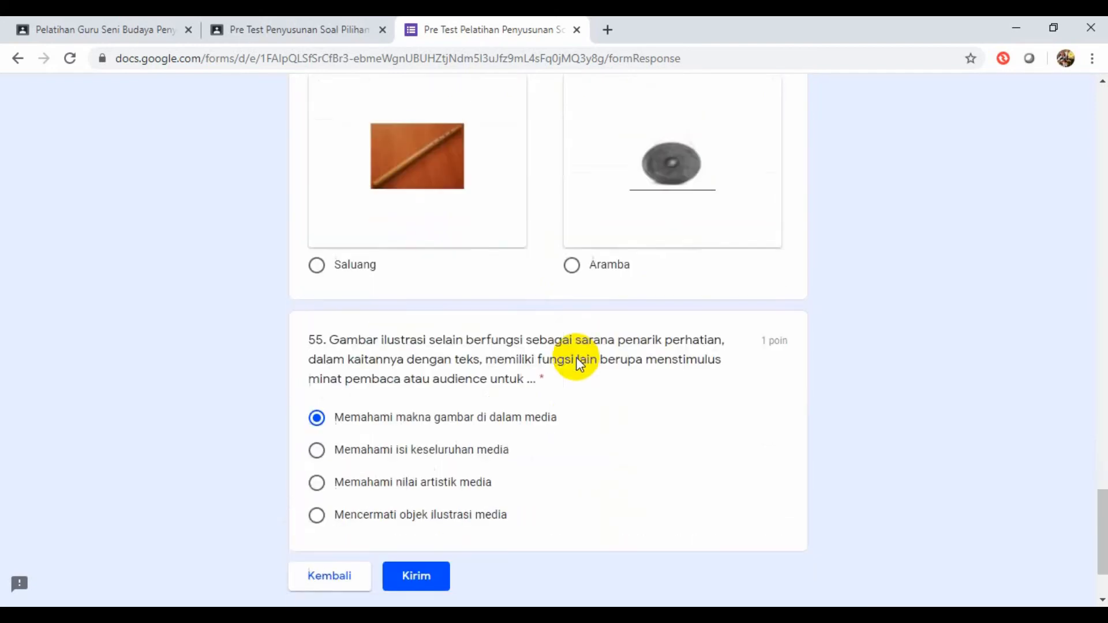
scroll(587, 156, "up", 4)
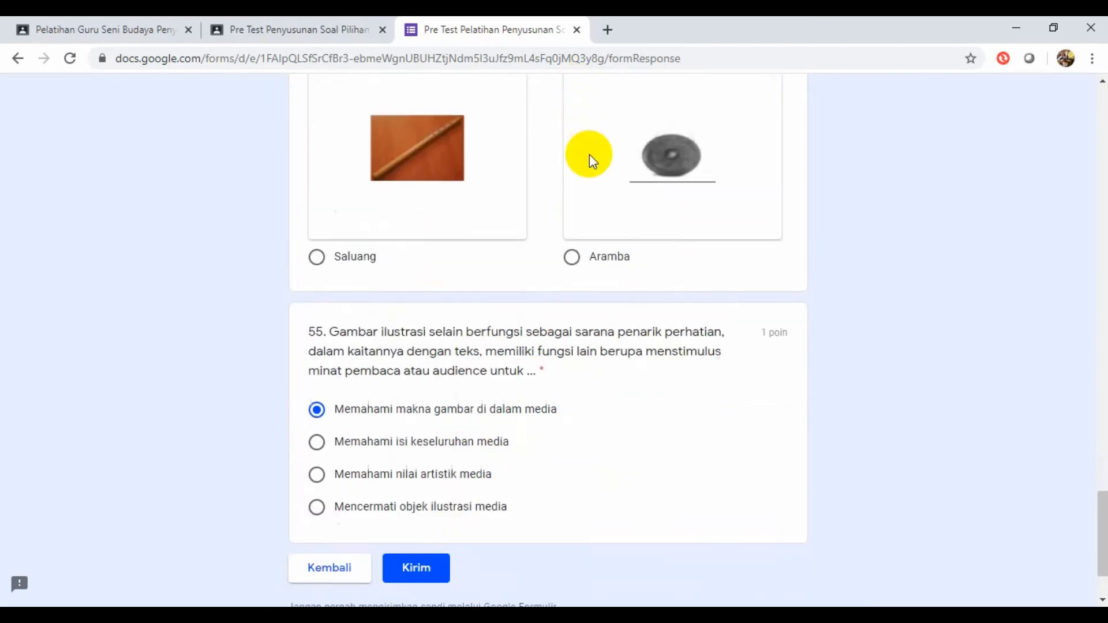
scroll(516, 439, "down", 5)
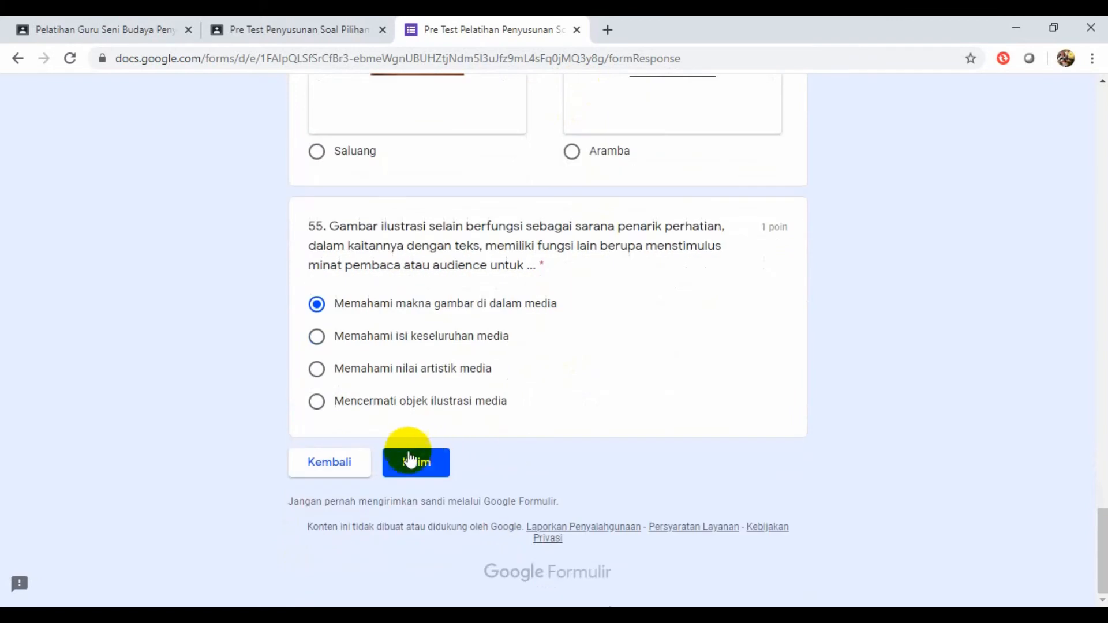
left_click(410, 464)
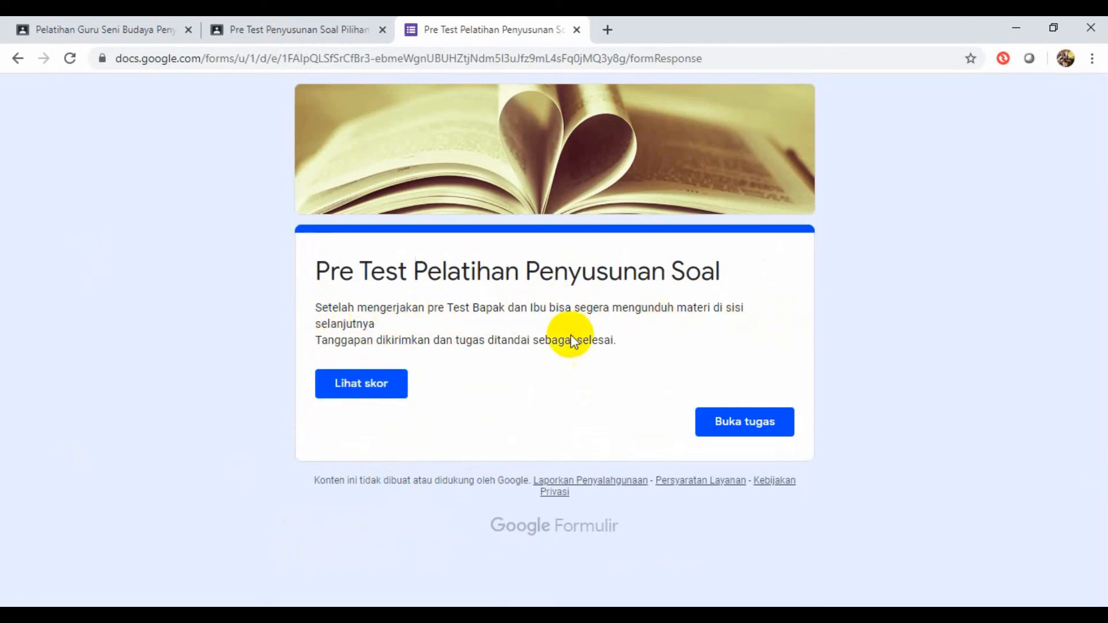
Step: View the quiz score and the assignment's student work page, closing each after viewing
left_click(366, 384)
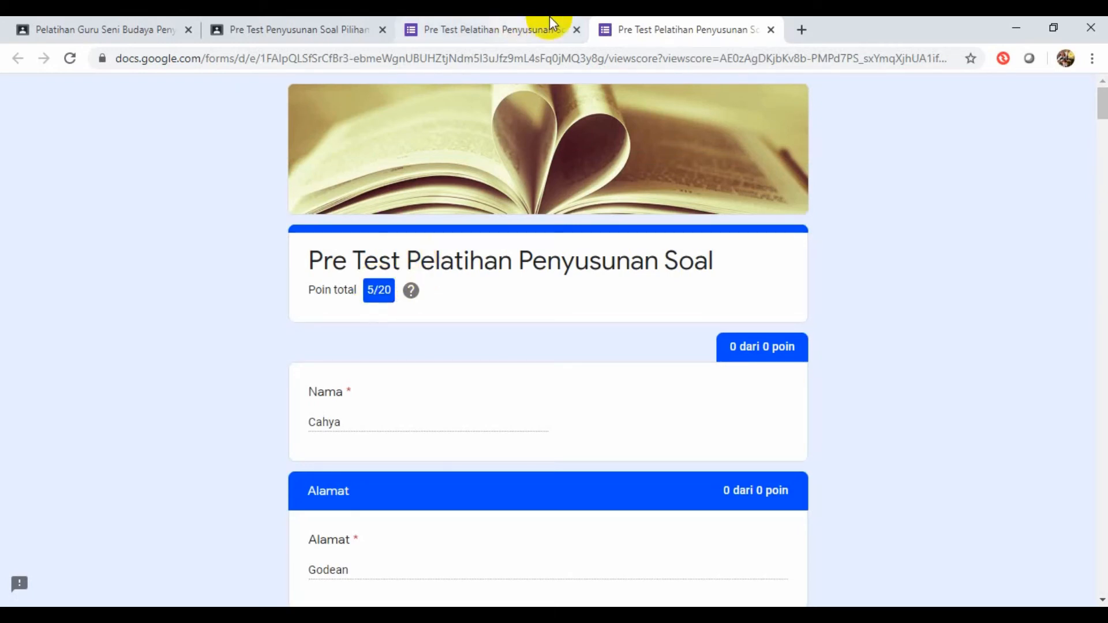
left_click(772, 29)
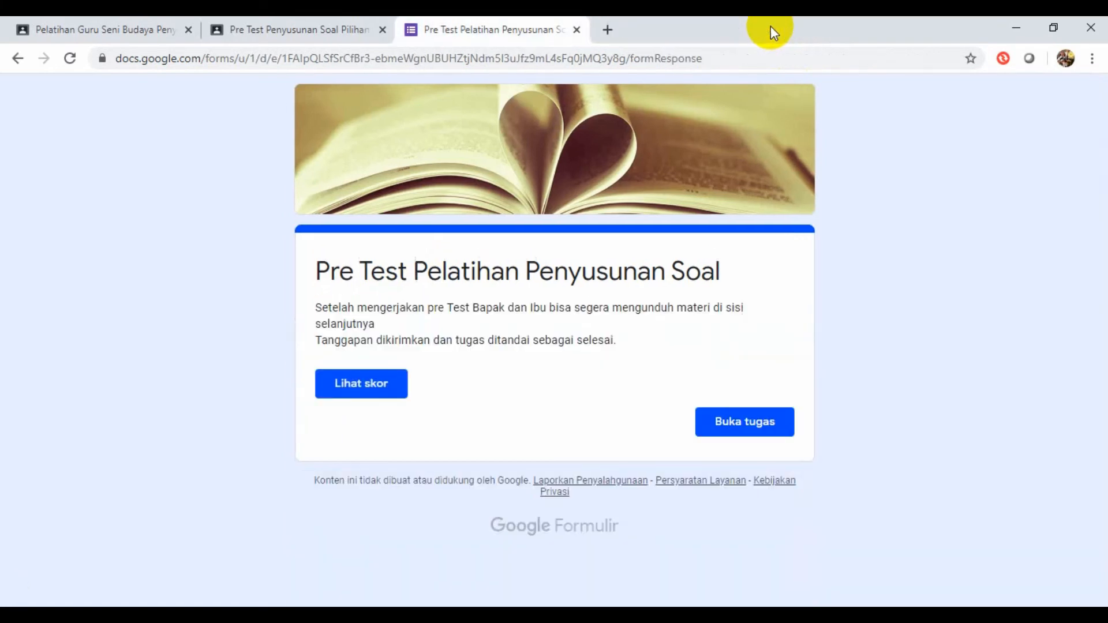
left_click(762, 423)
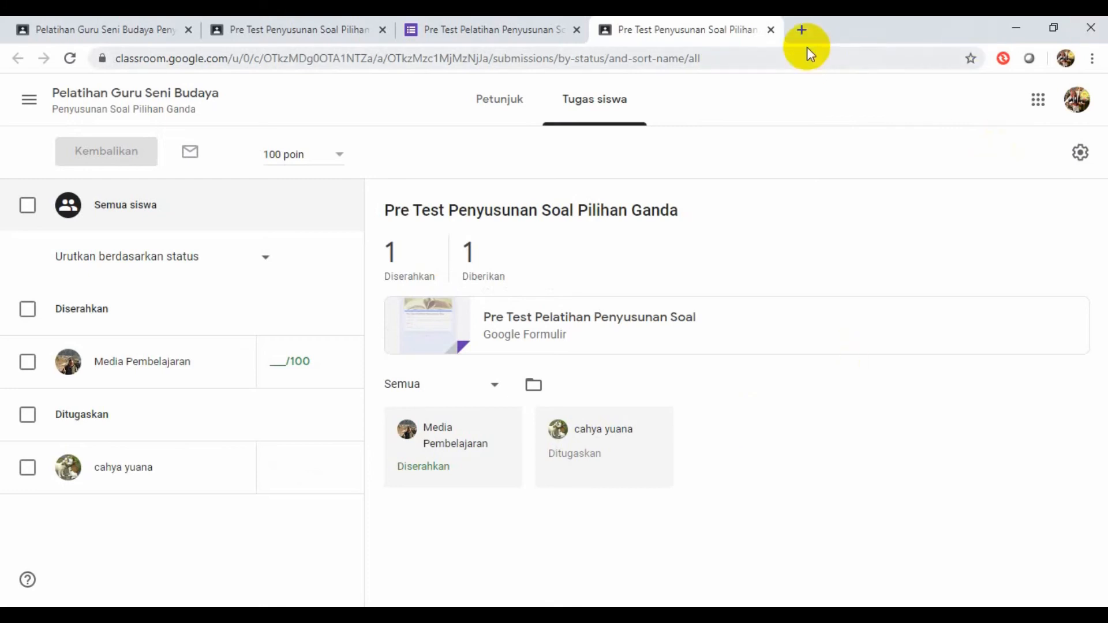
left_click(771, 30)
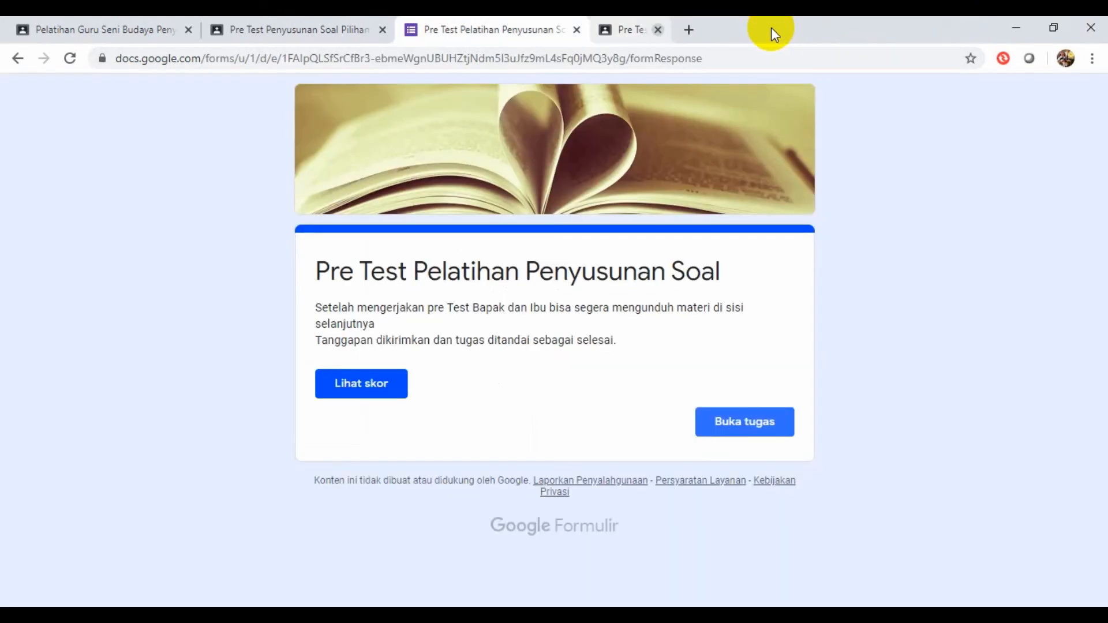
Step: Close the quiz and the student's assignment page, and expand Pre Test Penyusunan Soal Pilihan Ganda in the teacher's class work
left_click(578, 29)
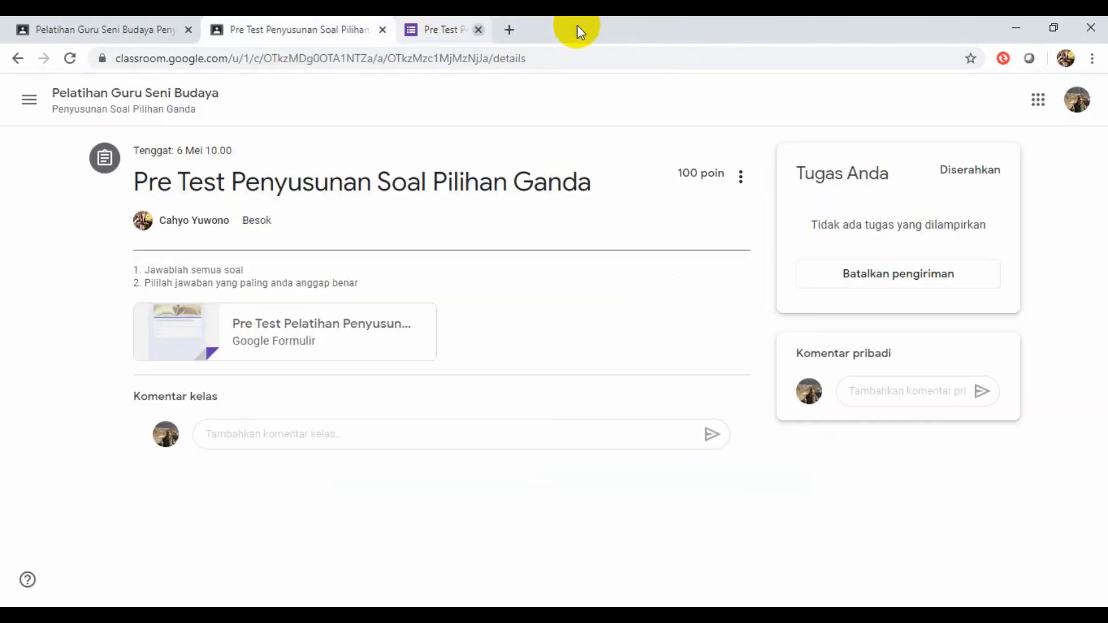
left_click(382, 29)
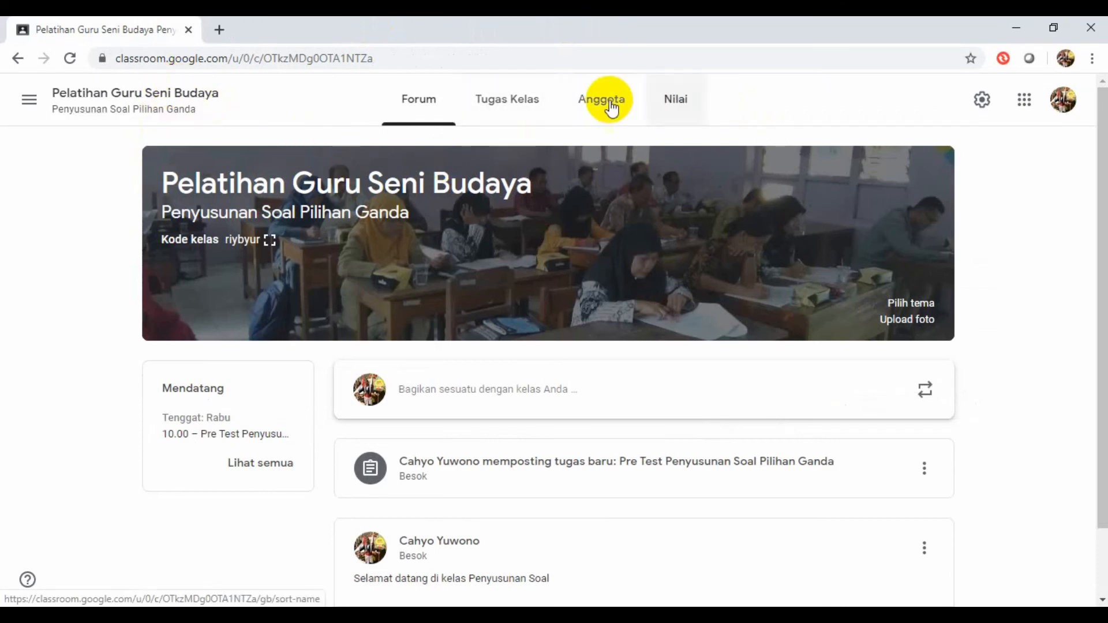
left_click(512, 112)
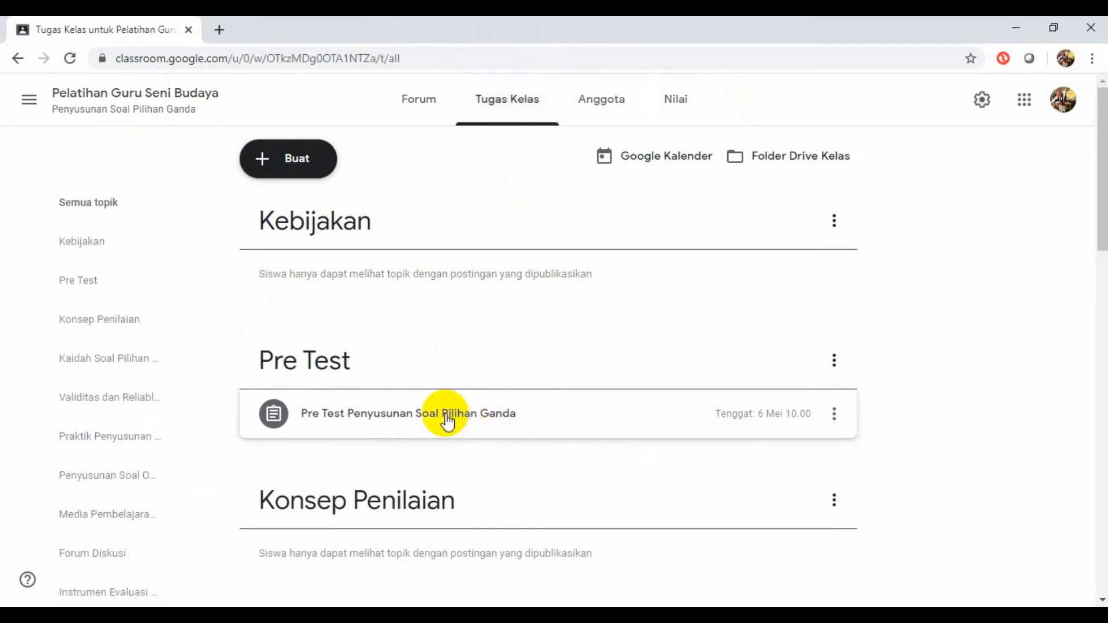
left_click(425, 103)
scroll(436, 491, "down", 1)
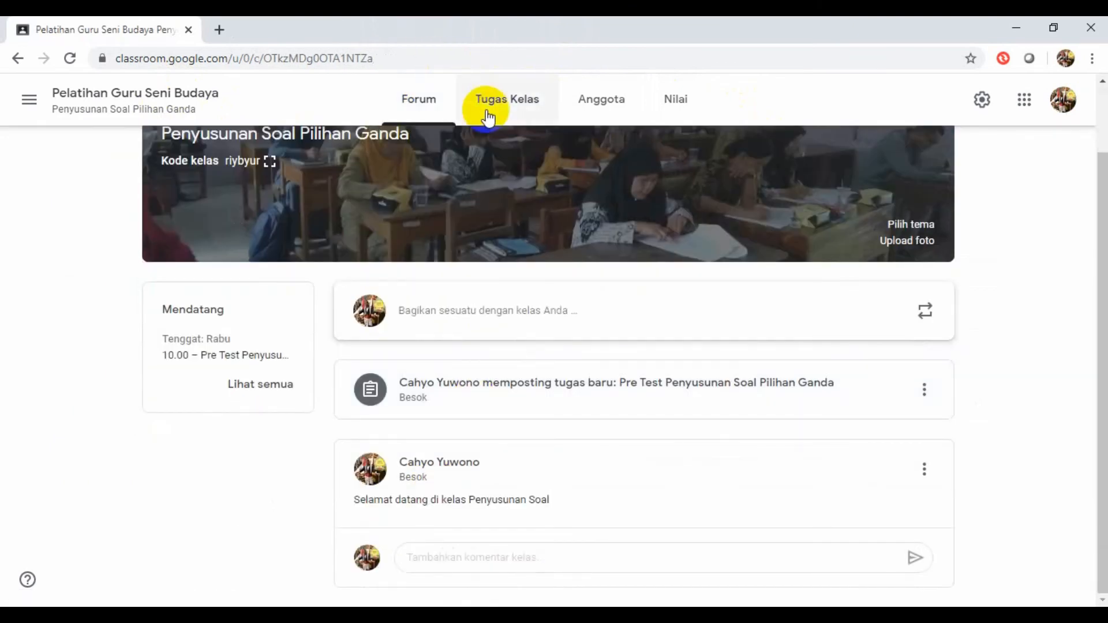
left_click(492, 103)
left_click(441, 413)
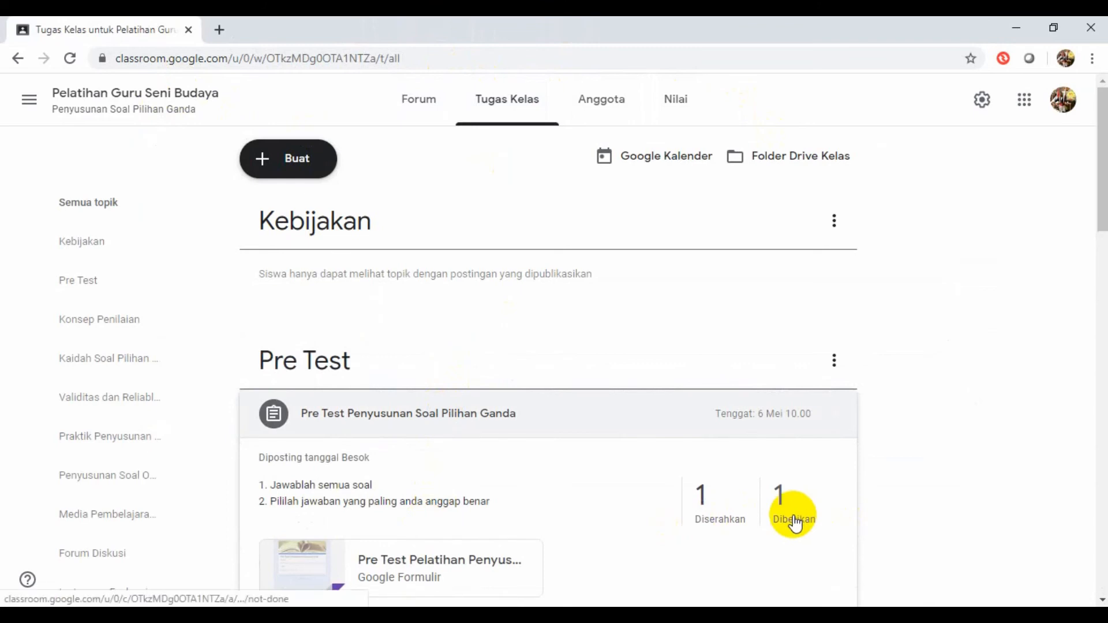
Step: Open the Pre Test Penyusunan Soal Pilihan Ganda assignment and view its student submissions
scroll(794, 521, "down", 1)
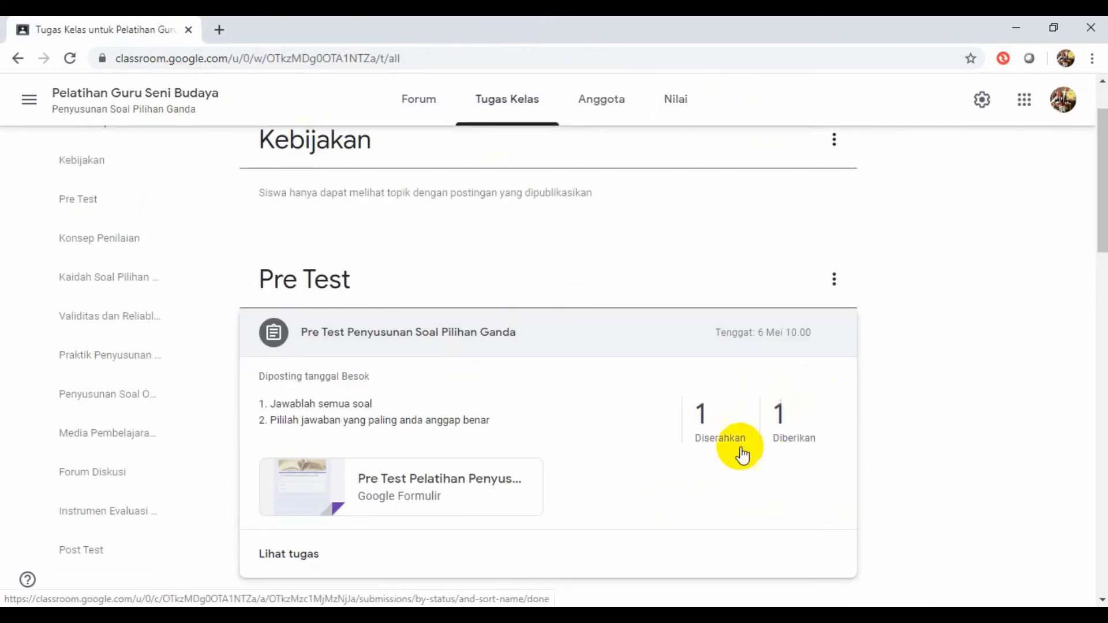
left_click(286, 555)
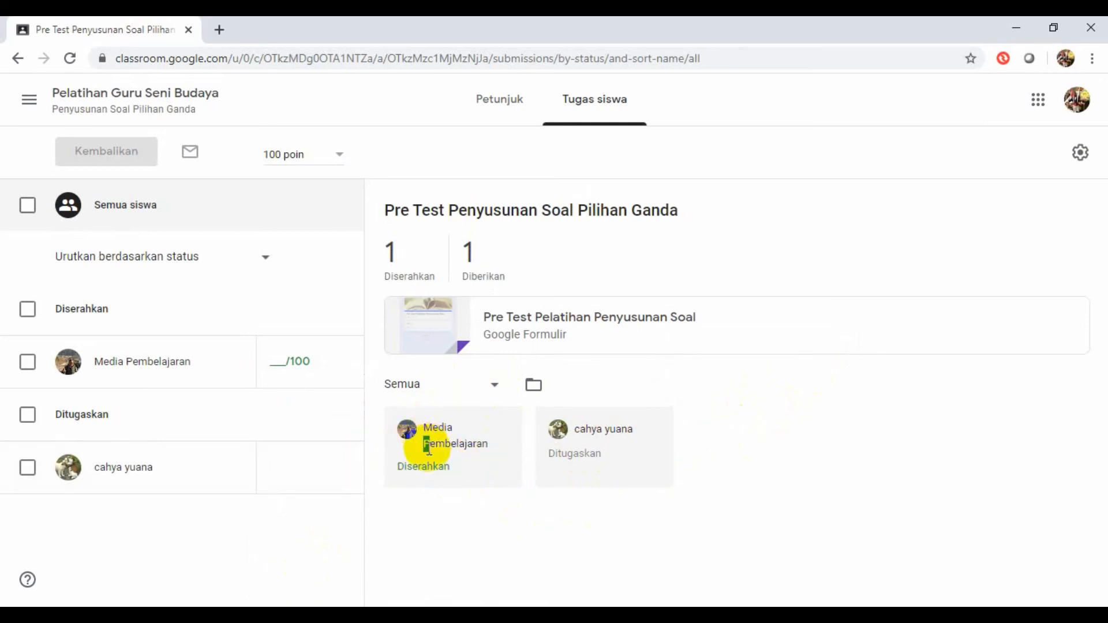
left_click(491, 459)
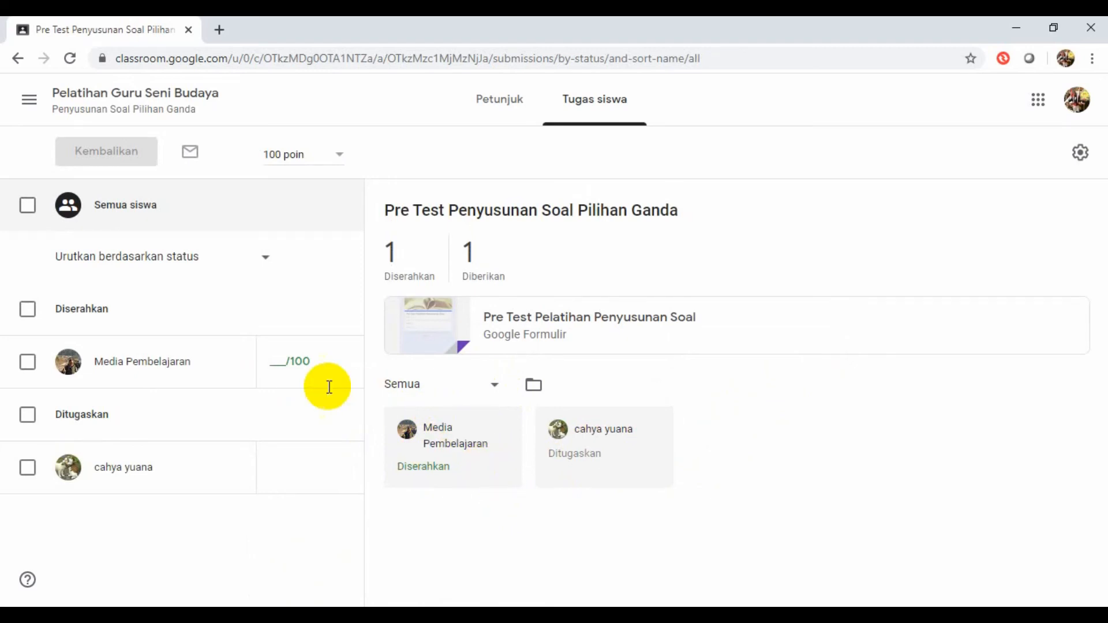
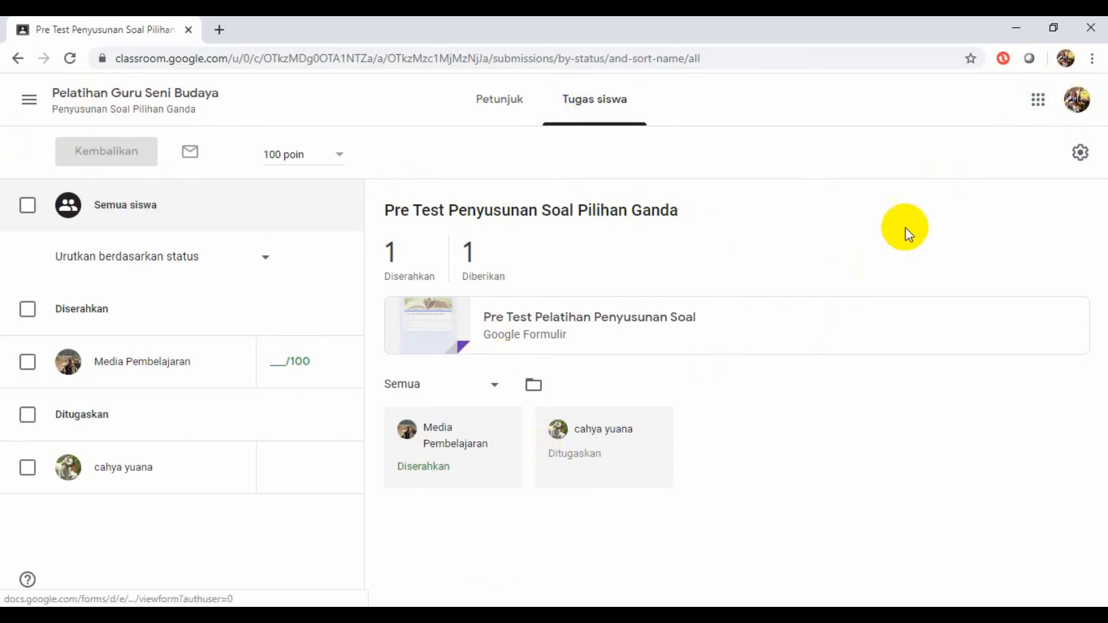
Step: Open the Pre Test form from the Pelatihan Guru Seni Budaya Penyusunan Soal folder in Google Drive and show its responses
left_click(1039, 102)
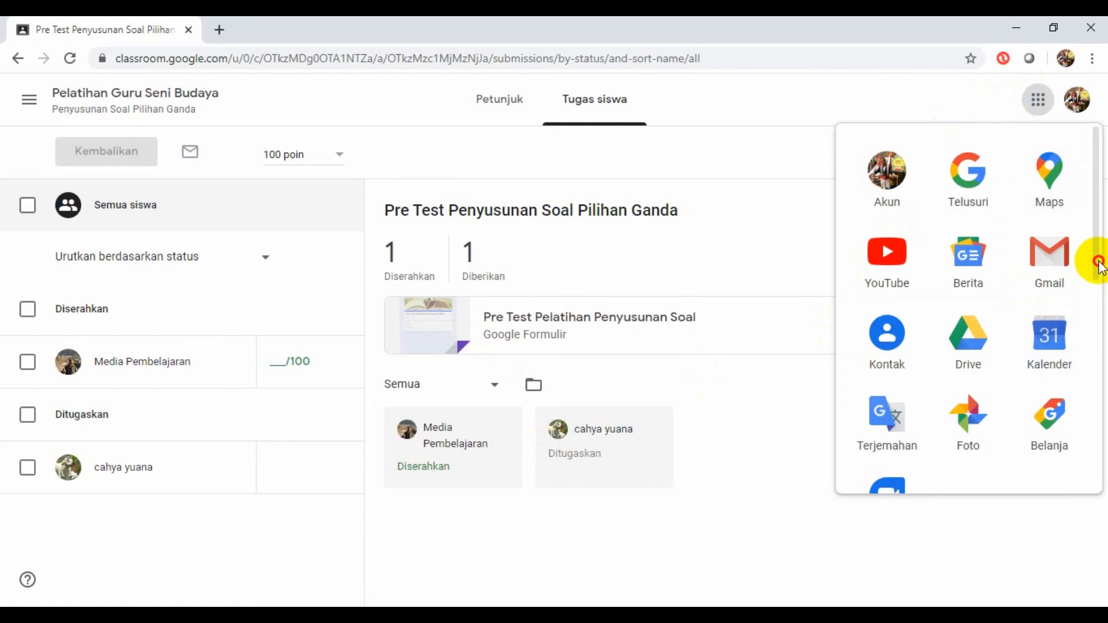
left_click(959, 342)
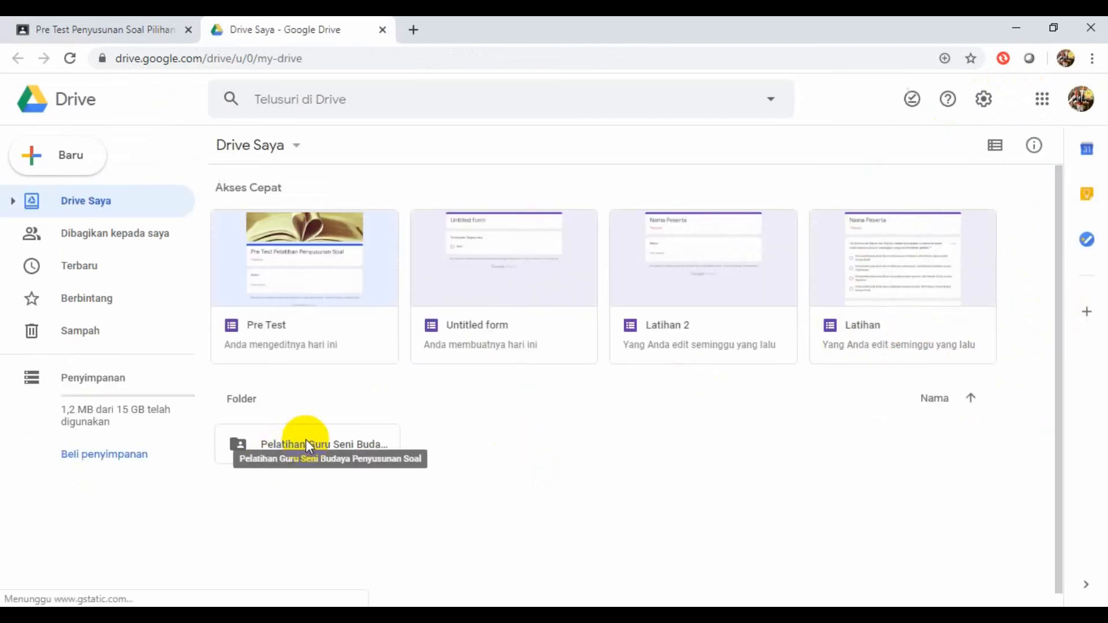
left_click(306, 440)
double_click(305, 440)
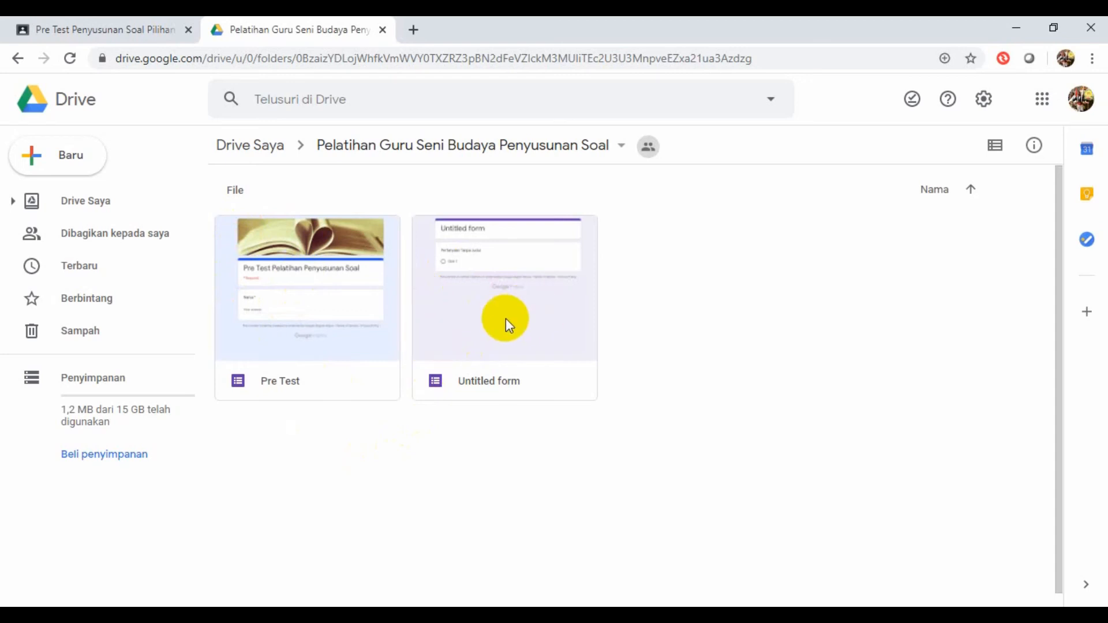
double_click(279, 282)
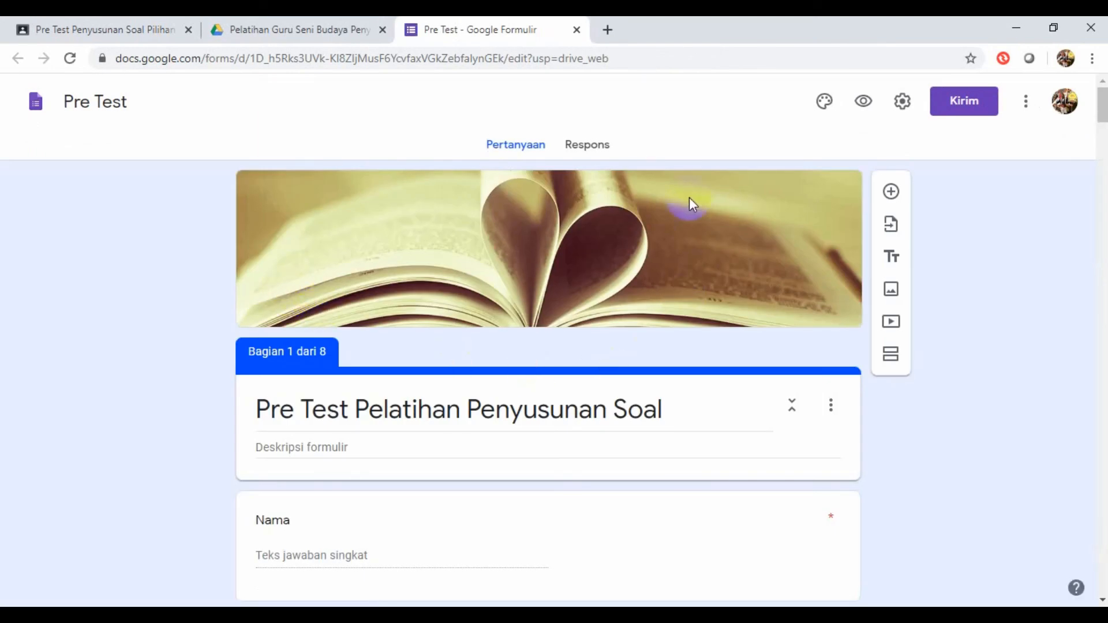
left_click(592, 148)
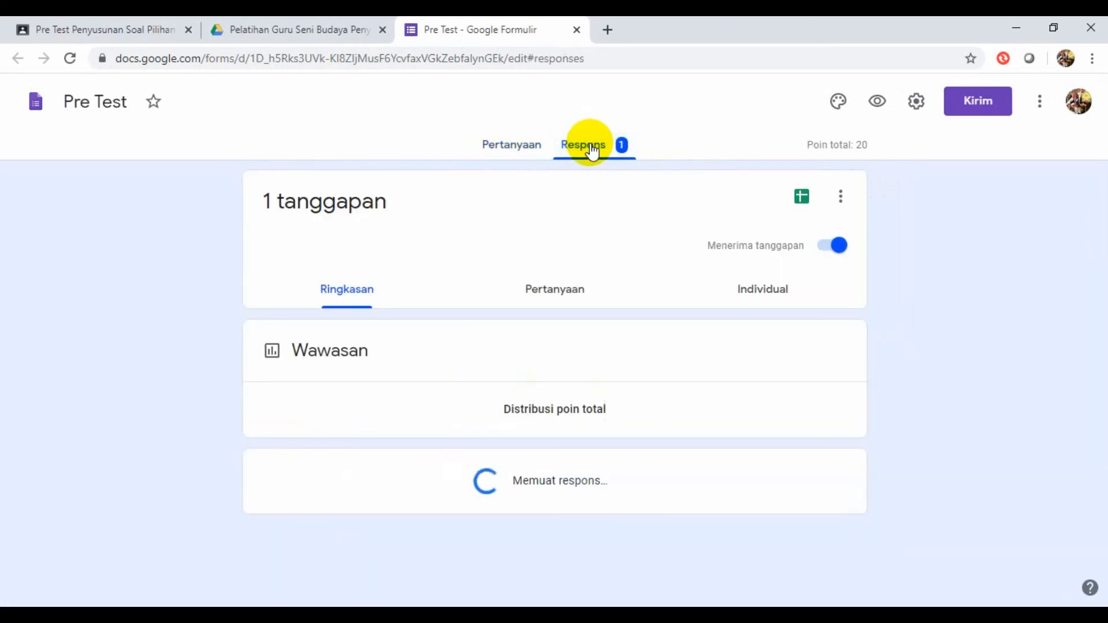
Step: Create a new response spreadsheet named Pre Test (Respons), then close the spreadsheet, form and Drive pages
left_click(795, 197)
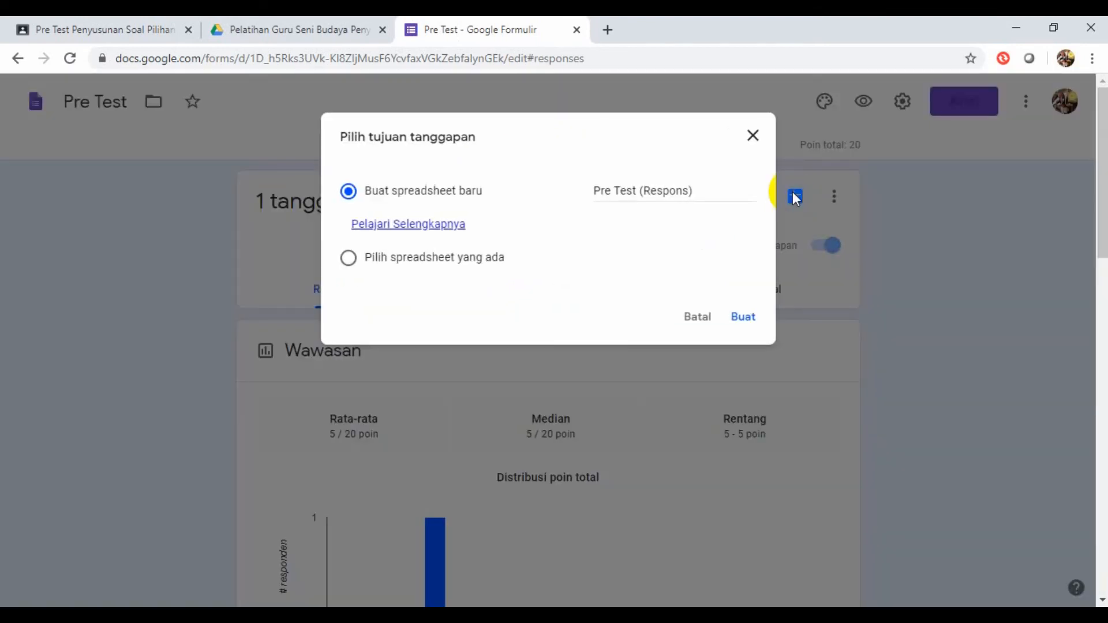
left_click(747, 323)
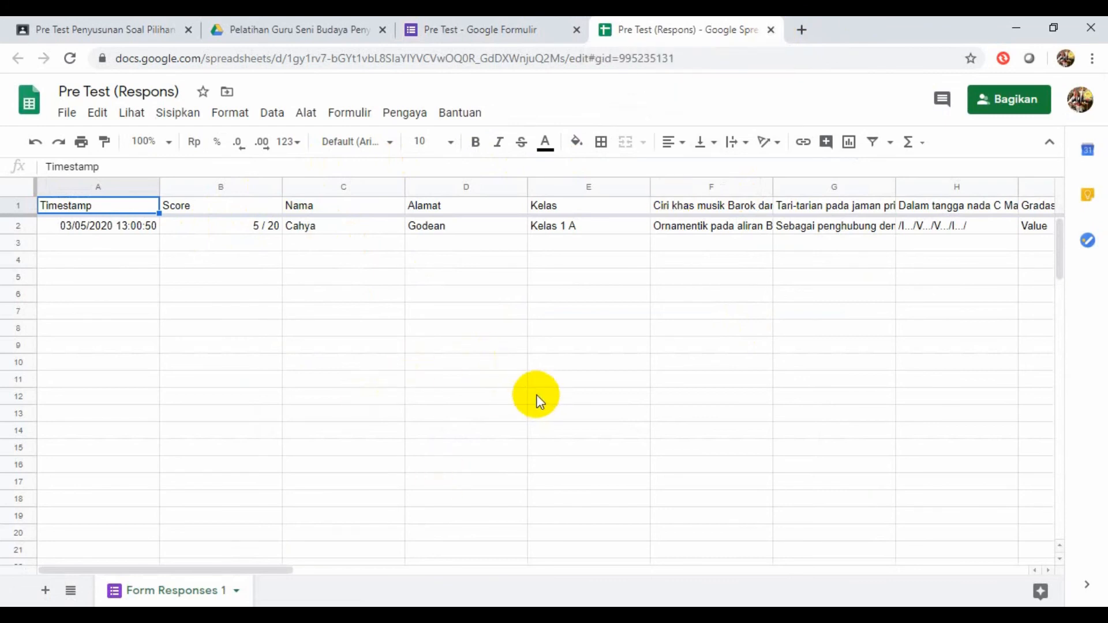
left_click(770, 30)
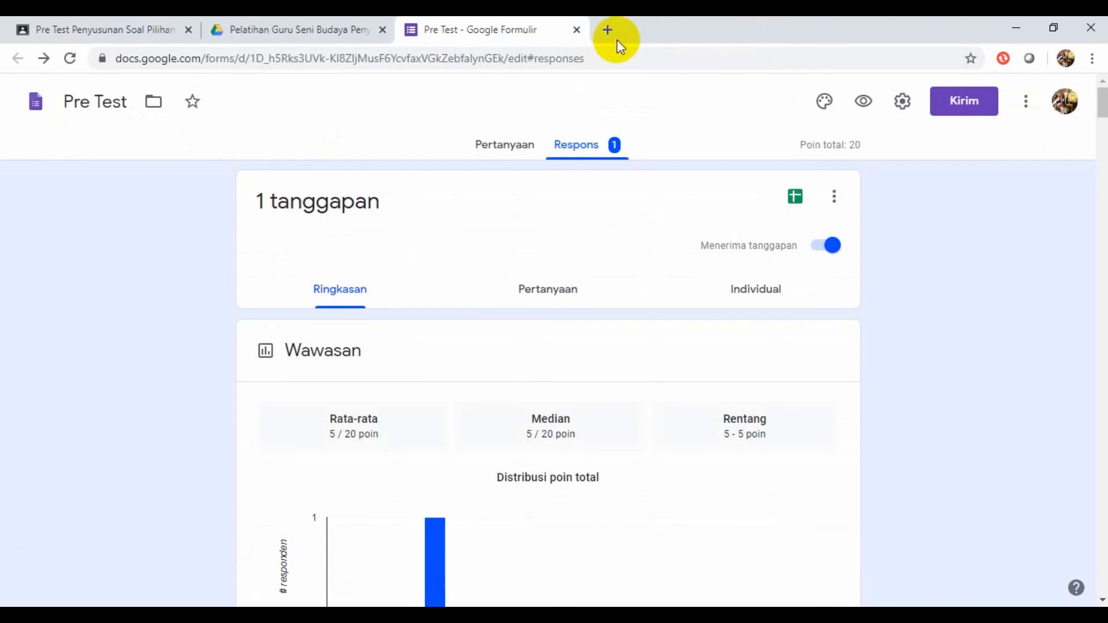
left_click(575, 30)
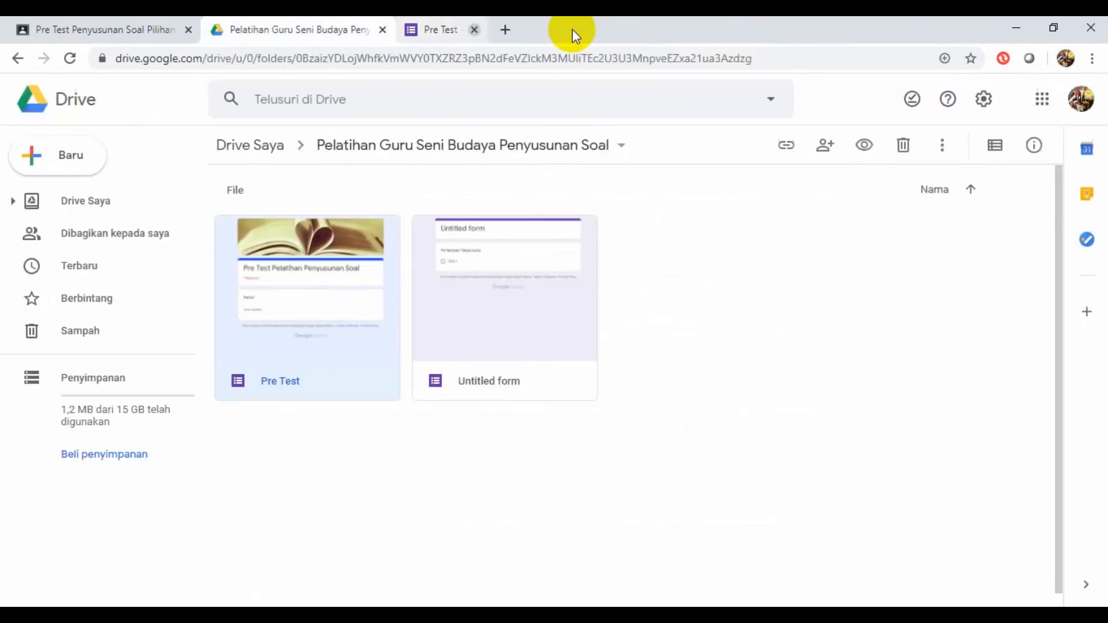
left_click(382, 30)
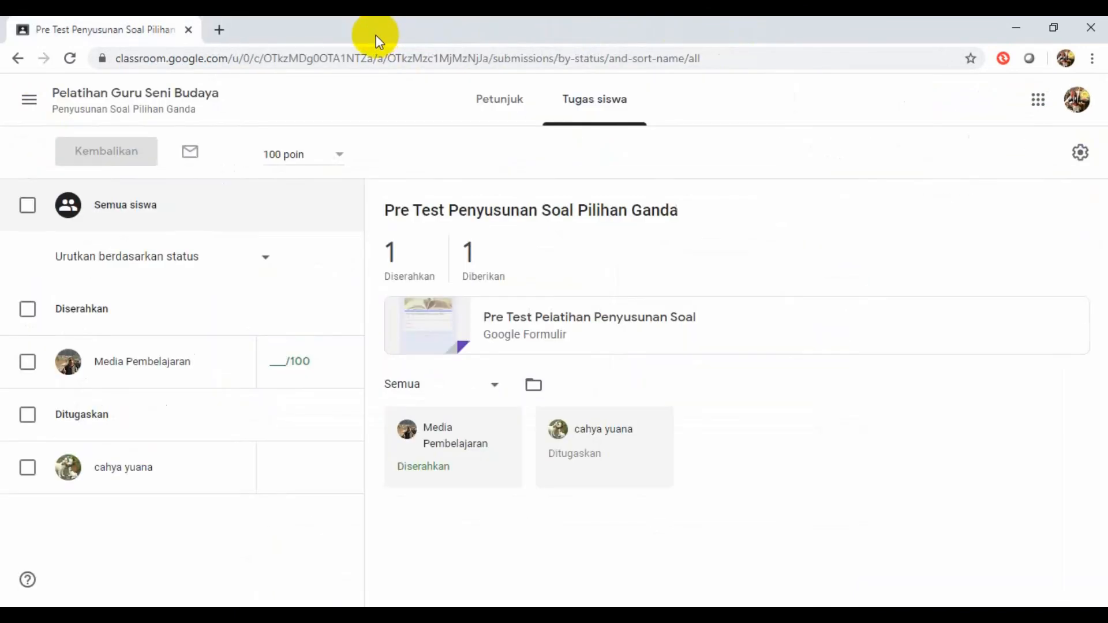
Step: Grade the submitted student's pre-test with 25 out of 100
left_click(279, 362)
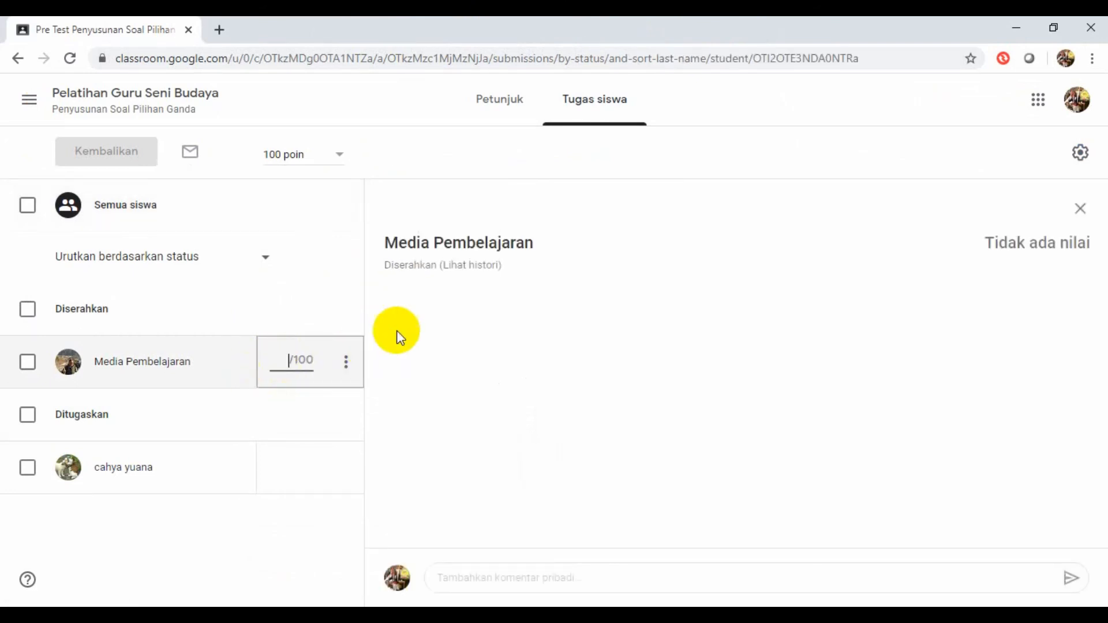
type("25")
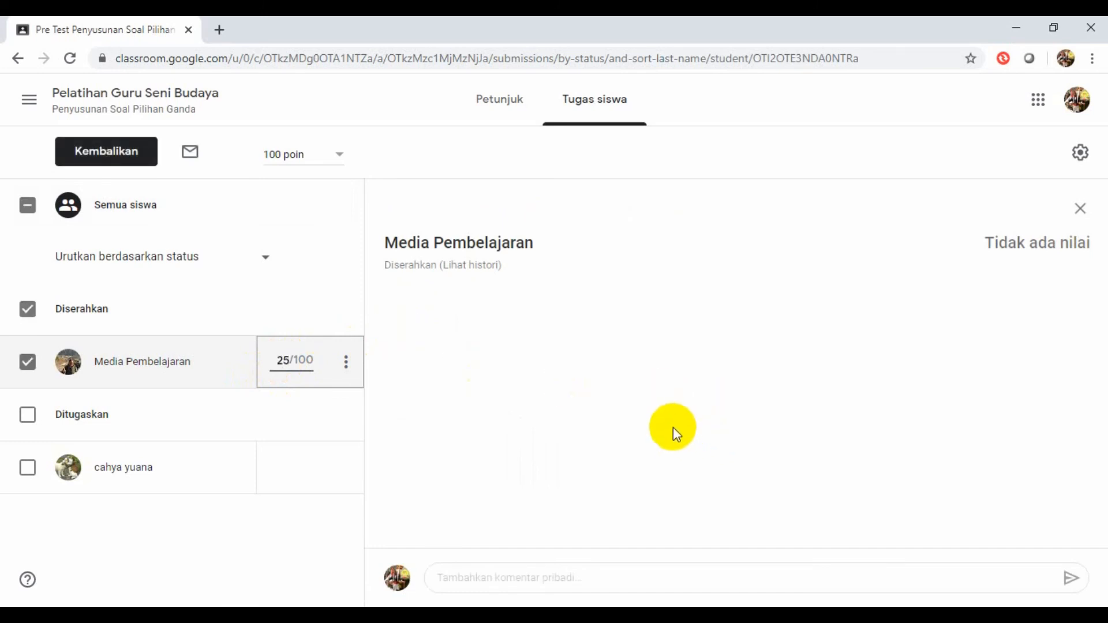
left_click(663, 430)
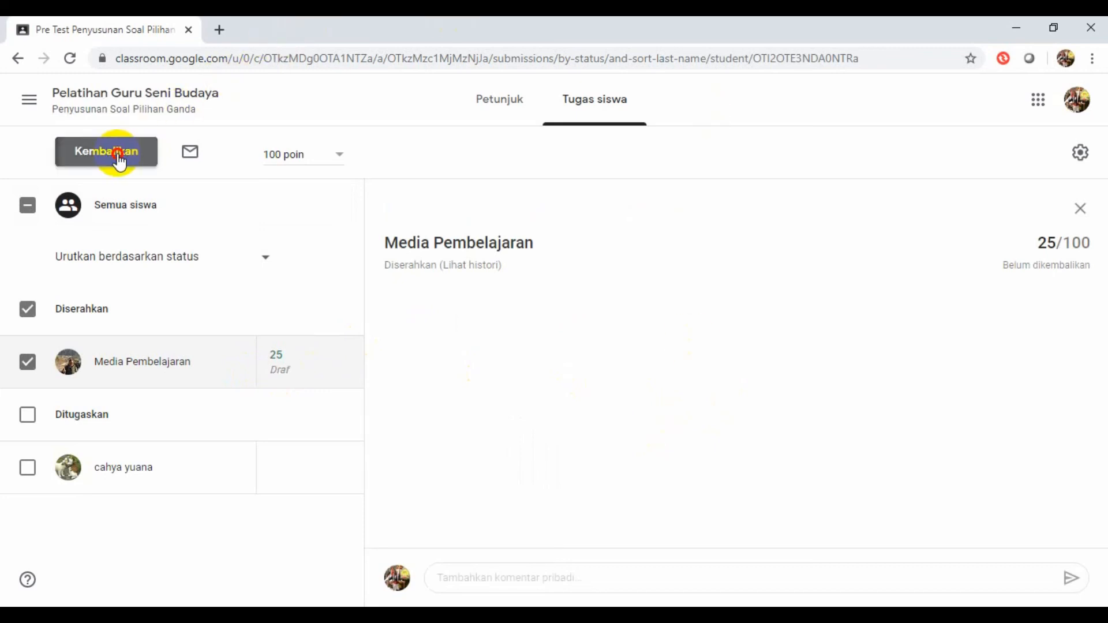
Step: Return the graded work to the student with the private comment "Belajar Yang Lebih Keras"
left_click(119, 161)
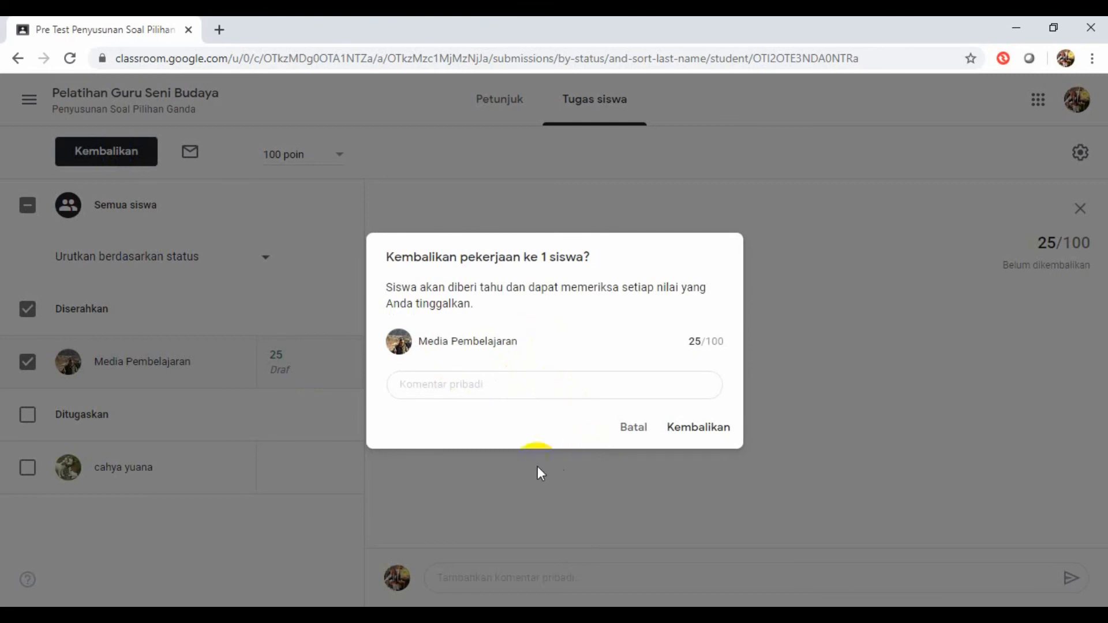
left_click(453, 390)
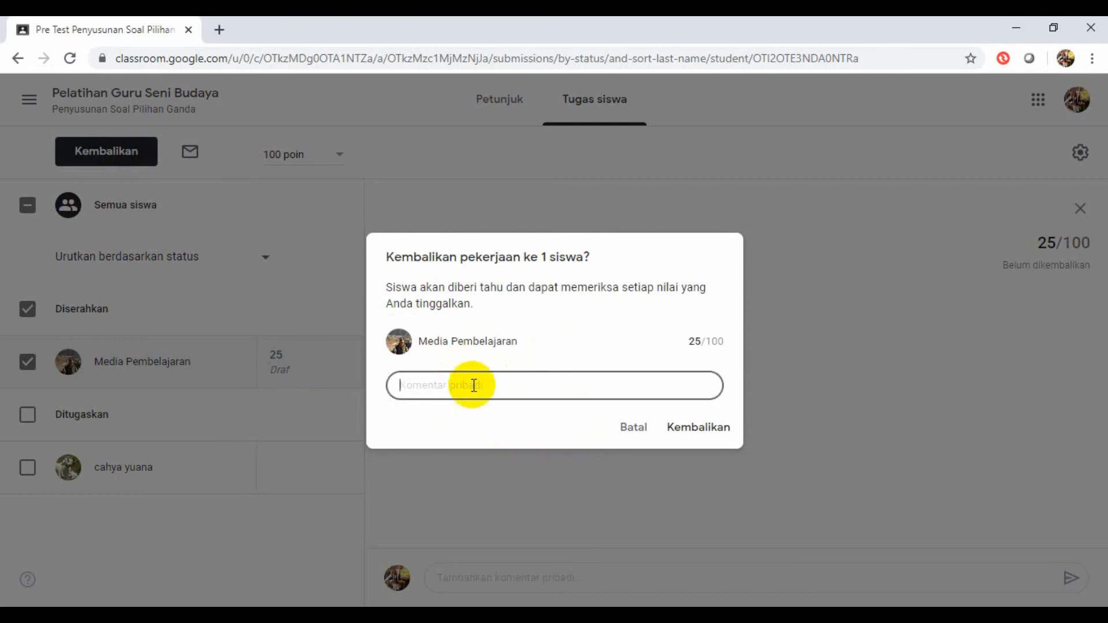
type("Belajar Yang Lebih Kefrasas")
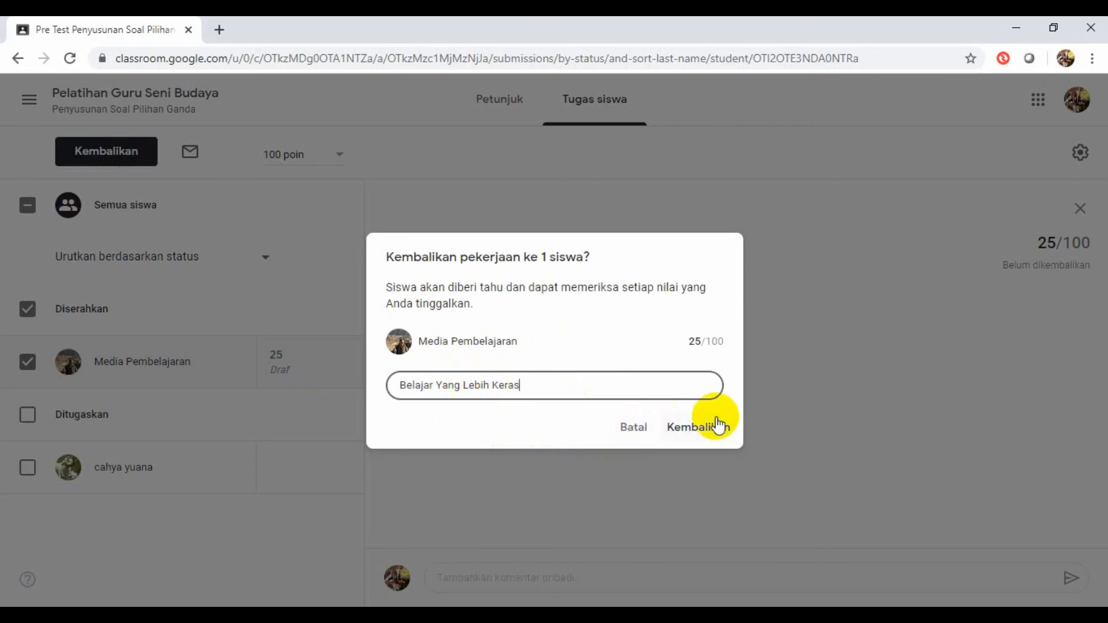
left_click(713, 429)
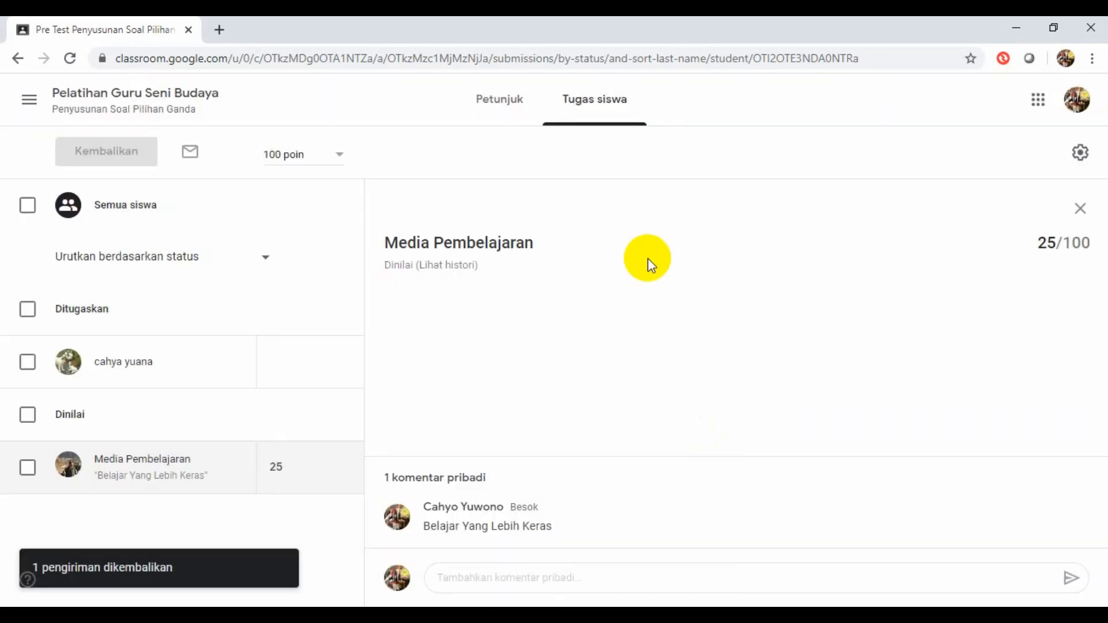
Step: Switch to the student's Google account in a new browser tab and open Google Classroom
left_click(223, 30)
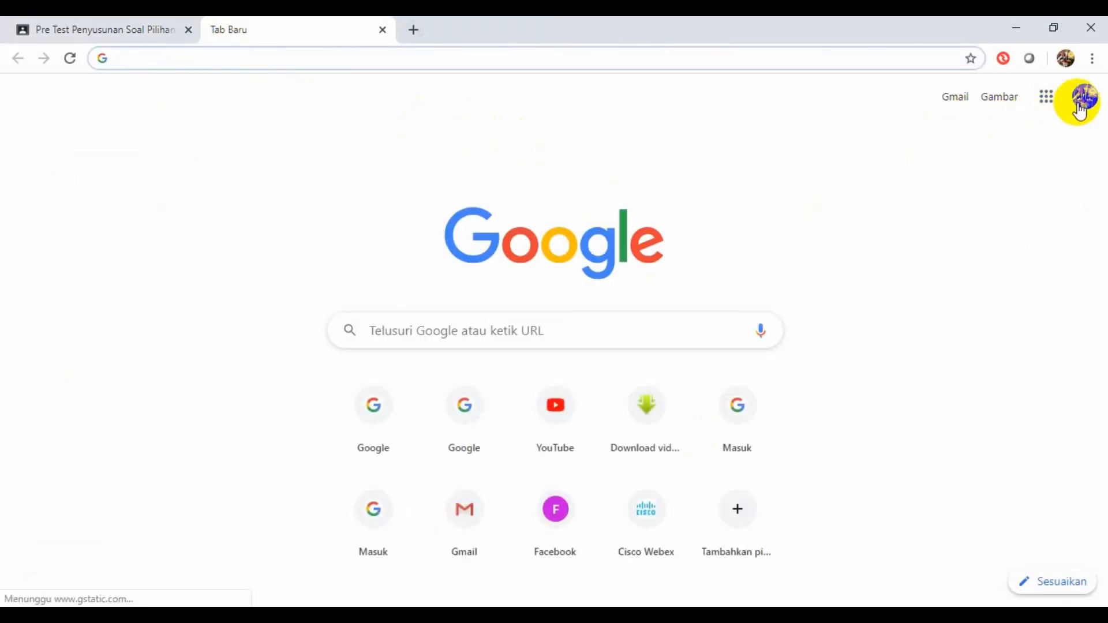
left_click(1082, 107)
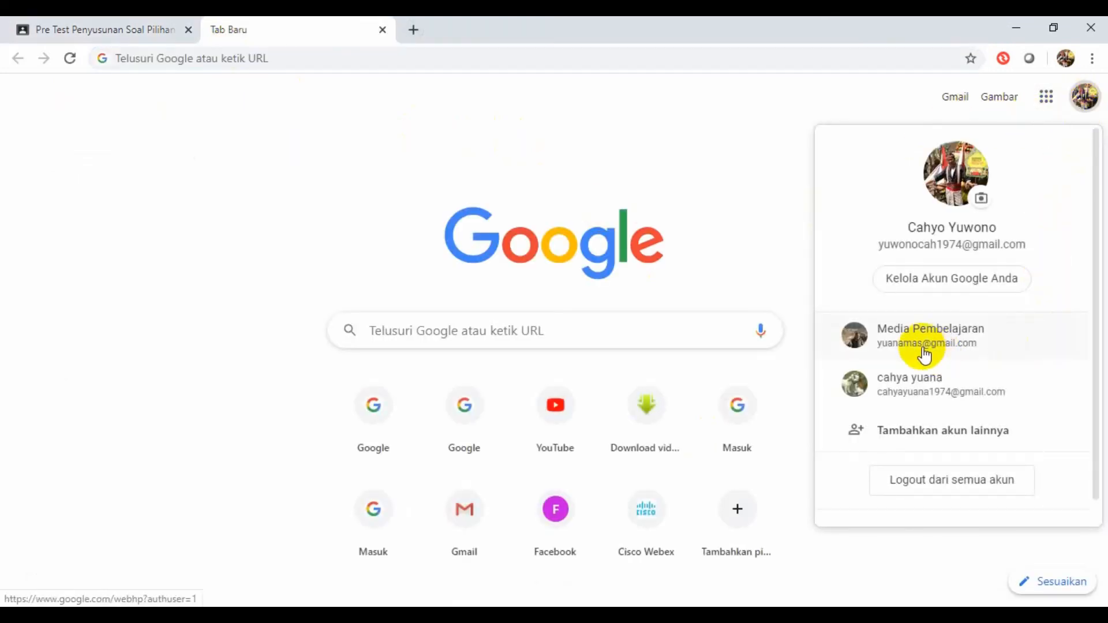
left_click(916, 341)
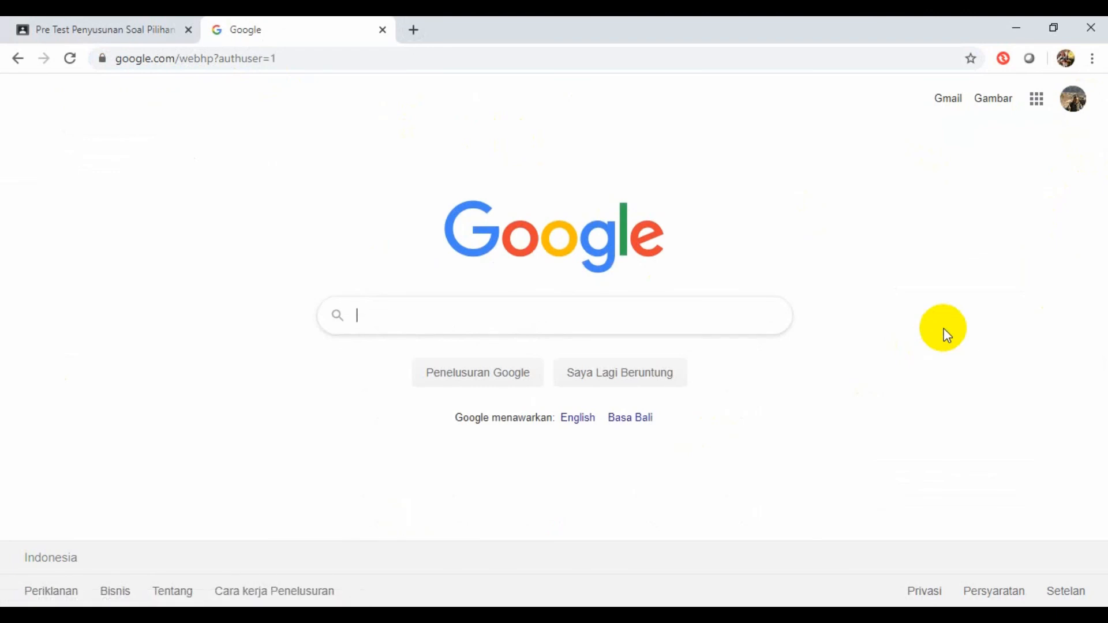
left_click(1036, 101)
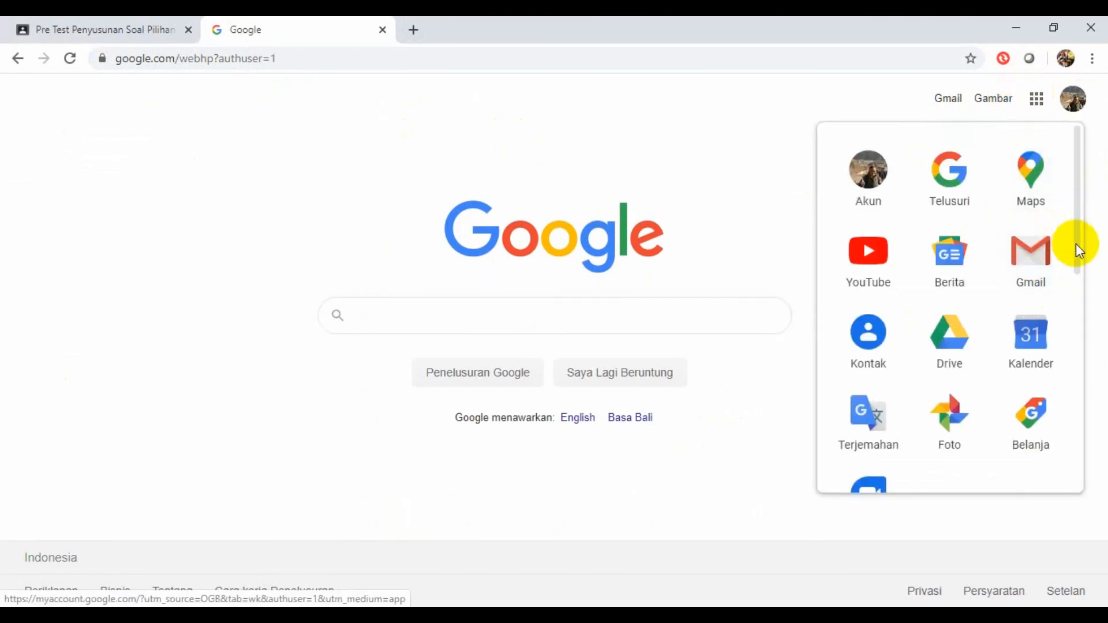
left_click_drag(1076, 247, 1095, 424)
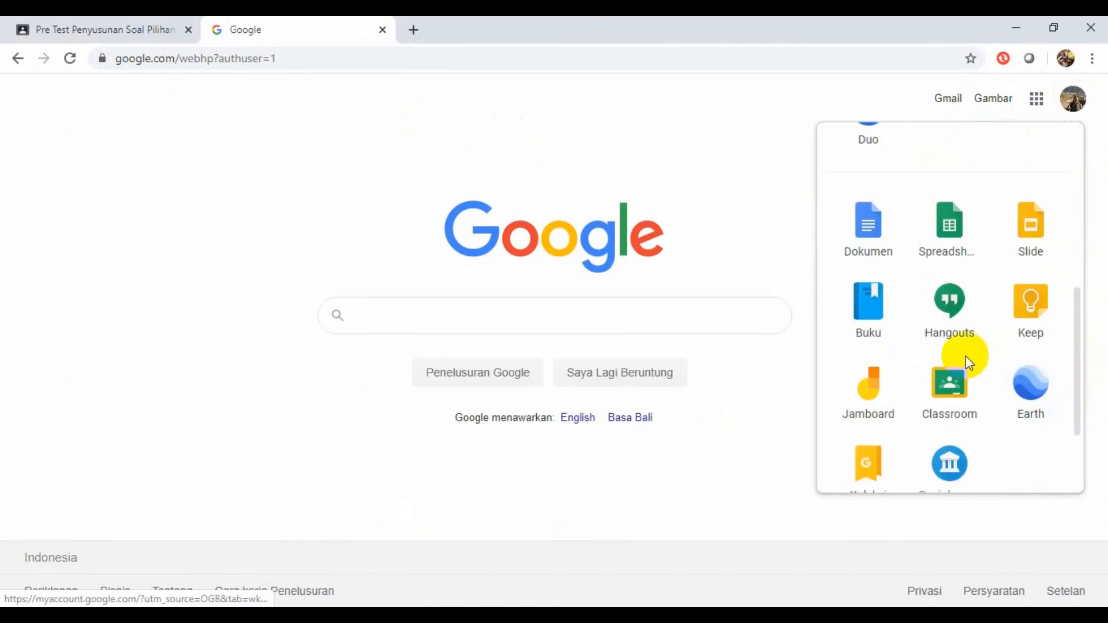
left_click(950, 385)
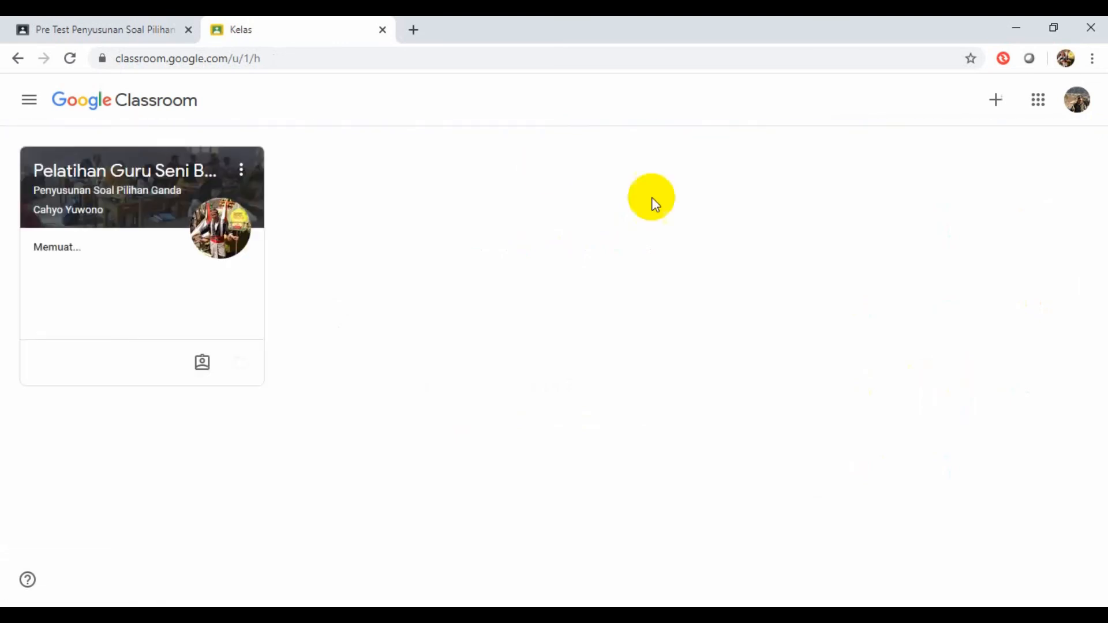
Step: Open the Pre Test Penyusunan Soal Pilihan Ganda assignment in the Pelatihan Guru Seni Budaya class to view the returned grade
left_click(111, 189)
left_click(109, 185)
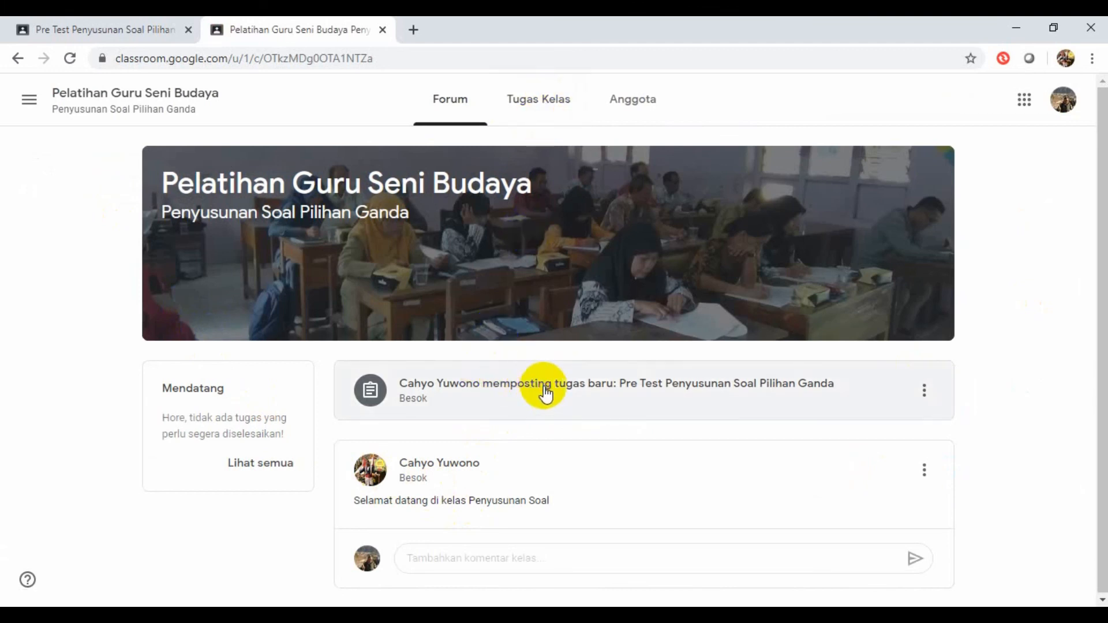
left_click(545, 394)
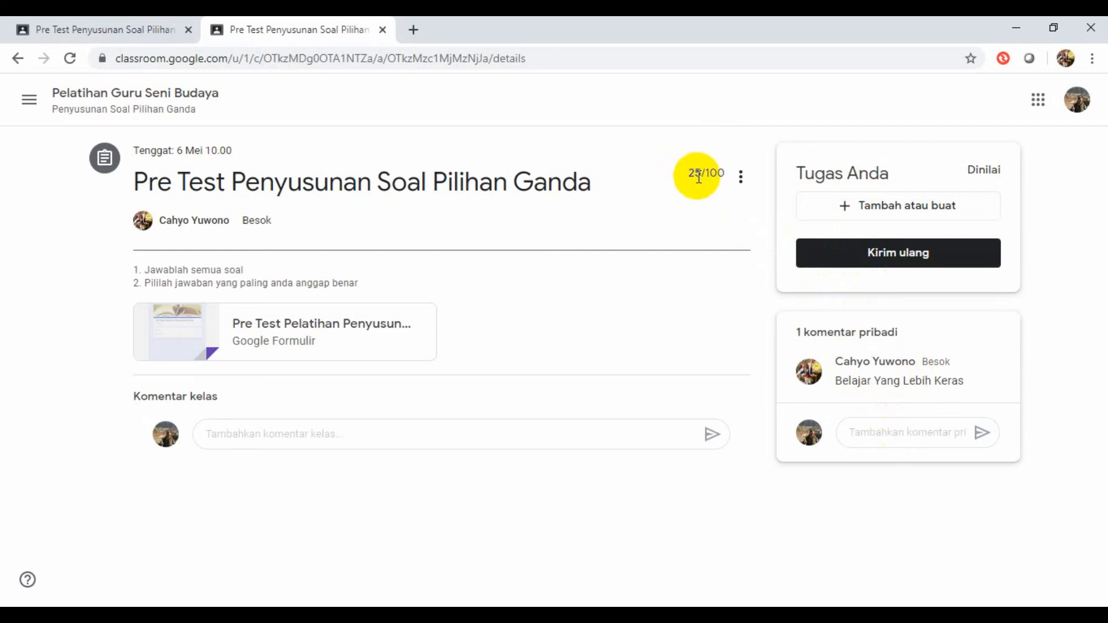
Step: Post the private comment "Bapak kok pelit padahal kita sudah sering kencan" on the assignment as the student
left_click(895, 433)
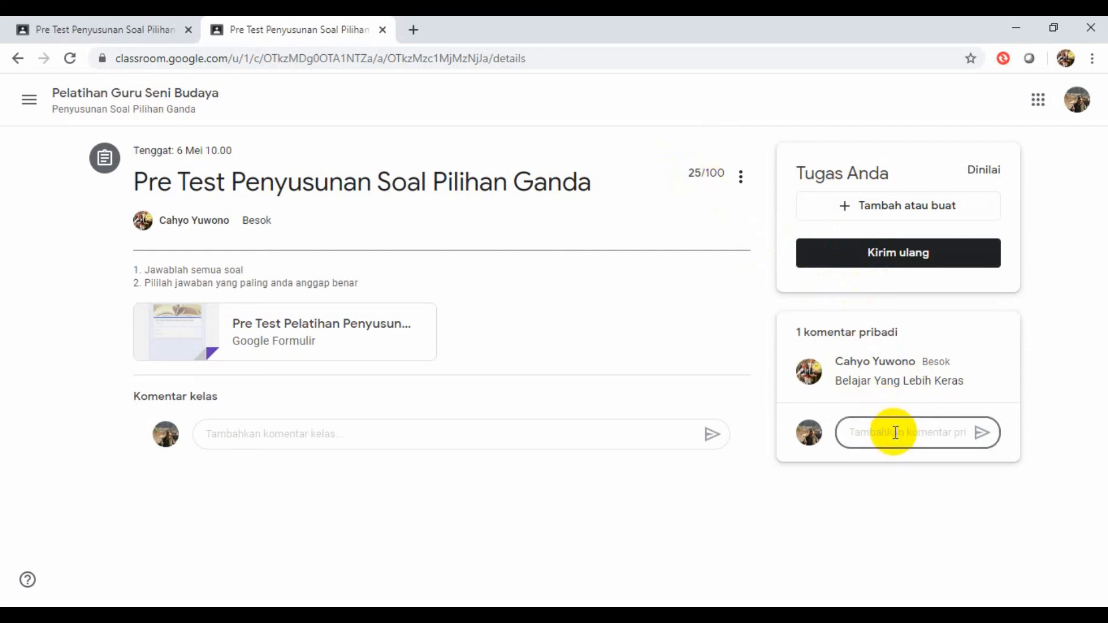
type("Bapak ko")
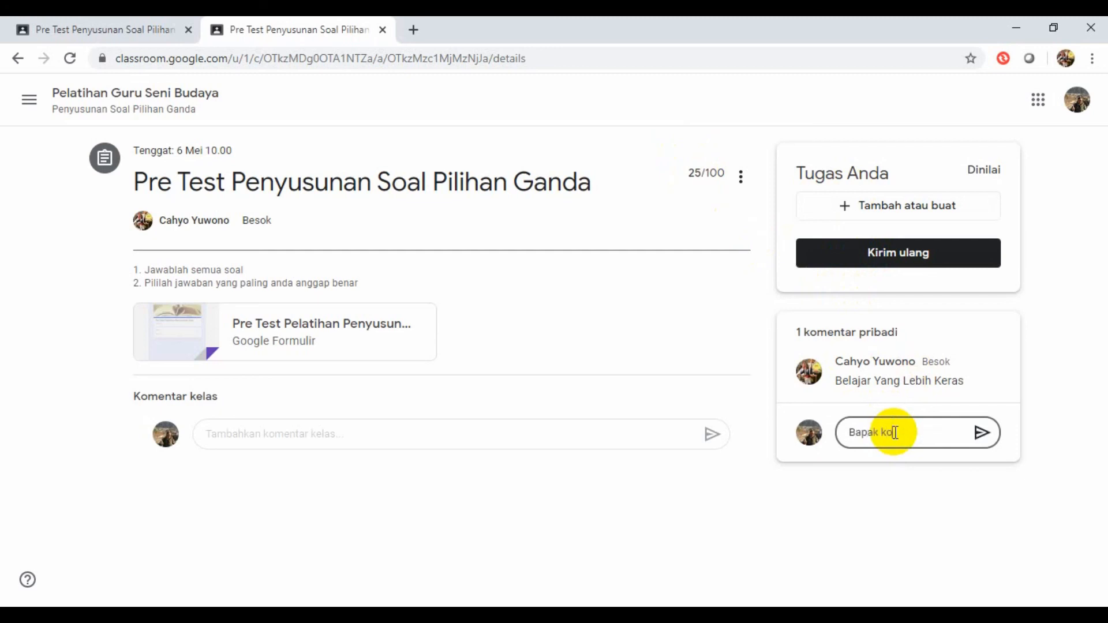
type("k pelit p")
key("BackSpace")
key("BackSpace")
type("it padaha")
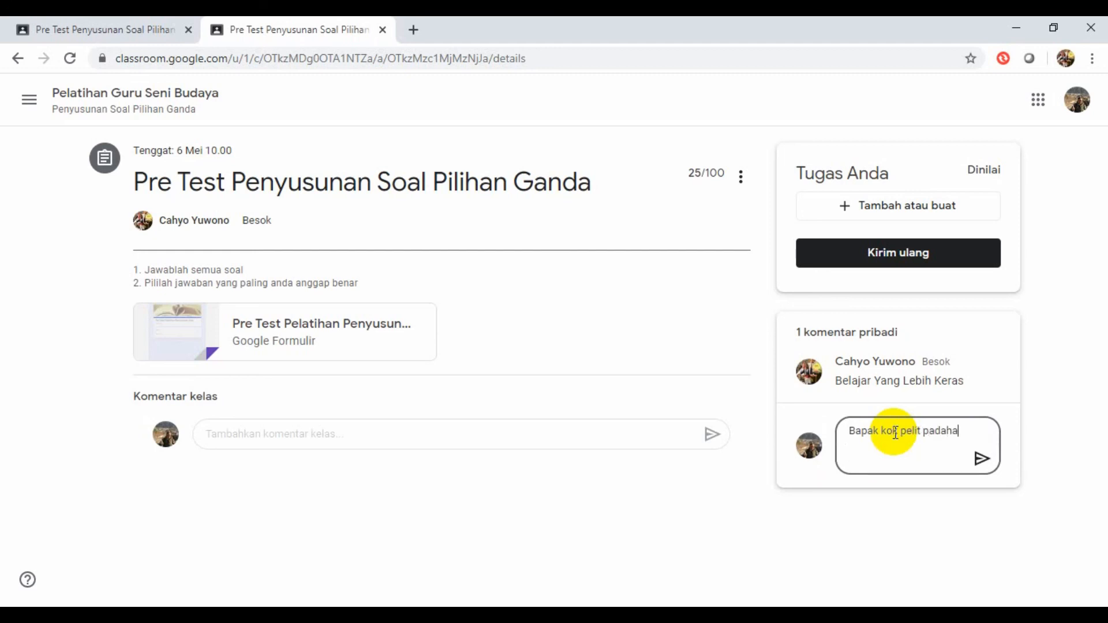
type("l kita sudah se")
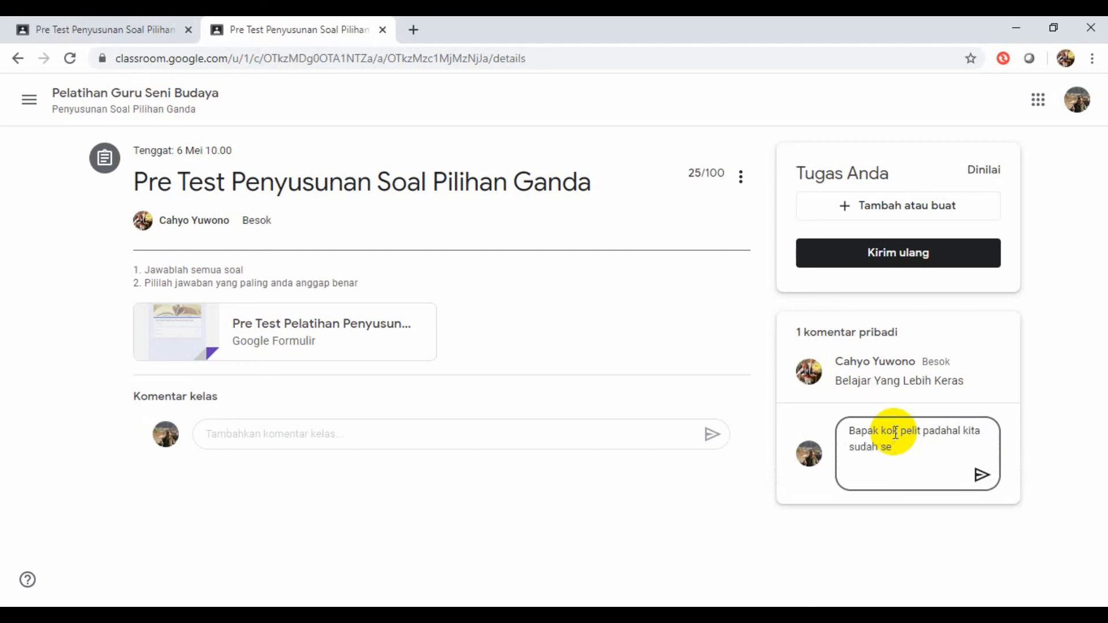
type("ting le")
type("kencan")
left_click(979, 477)
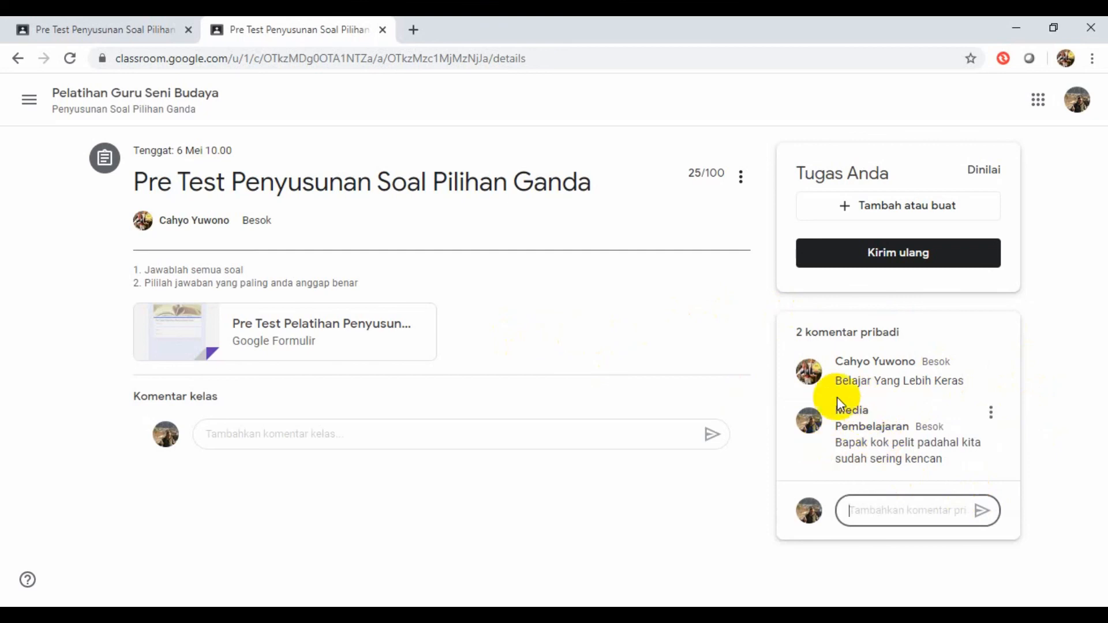
Step: Check the attached Google Form as the student, and close the form and the student's Classroom page
left_click(254, 332)
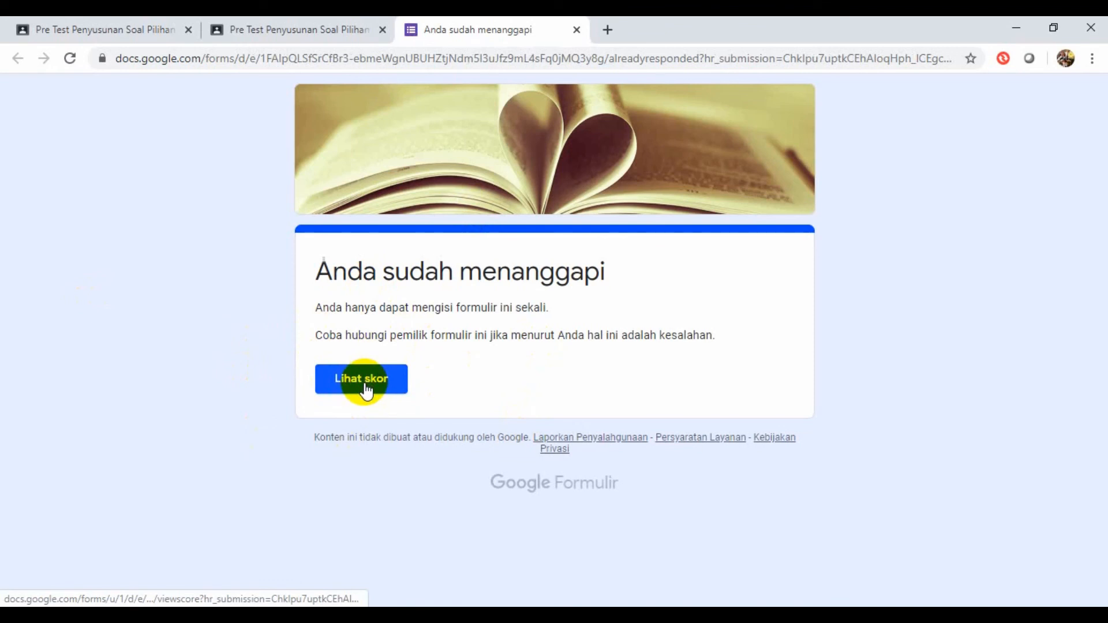
left_click(577, 29)
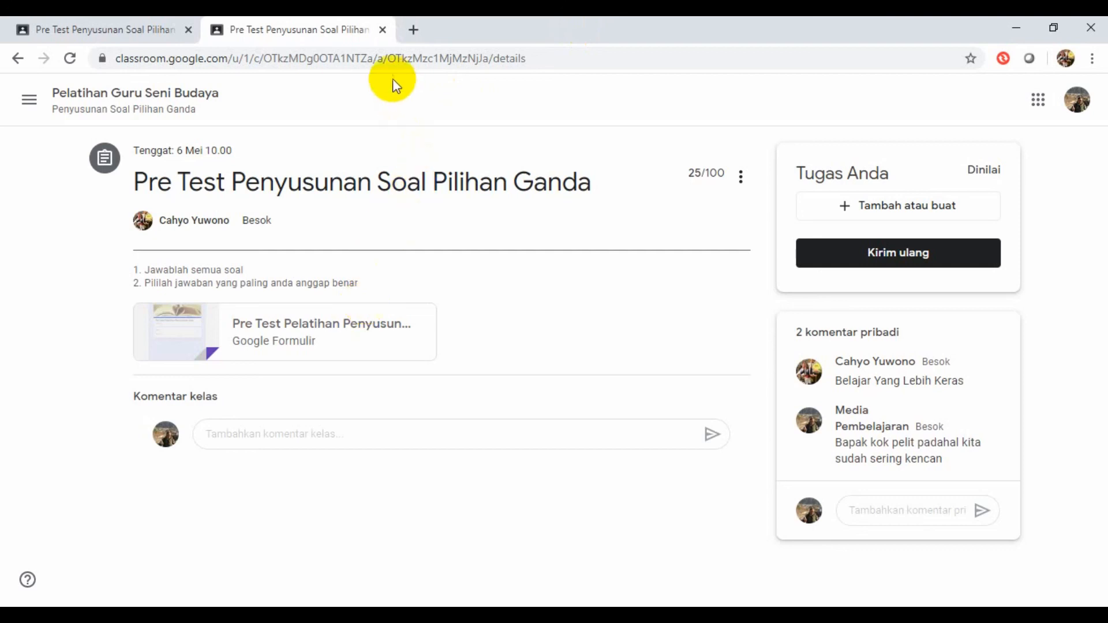
left_click(386, 30)
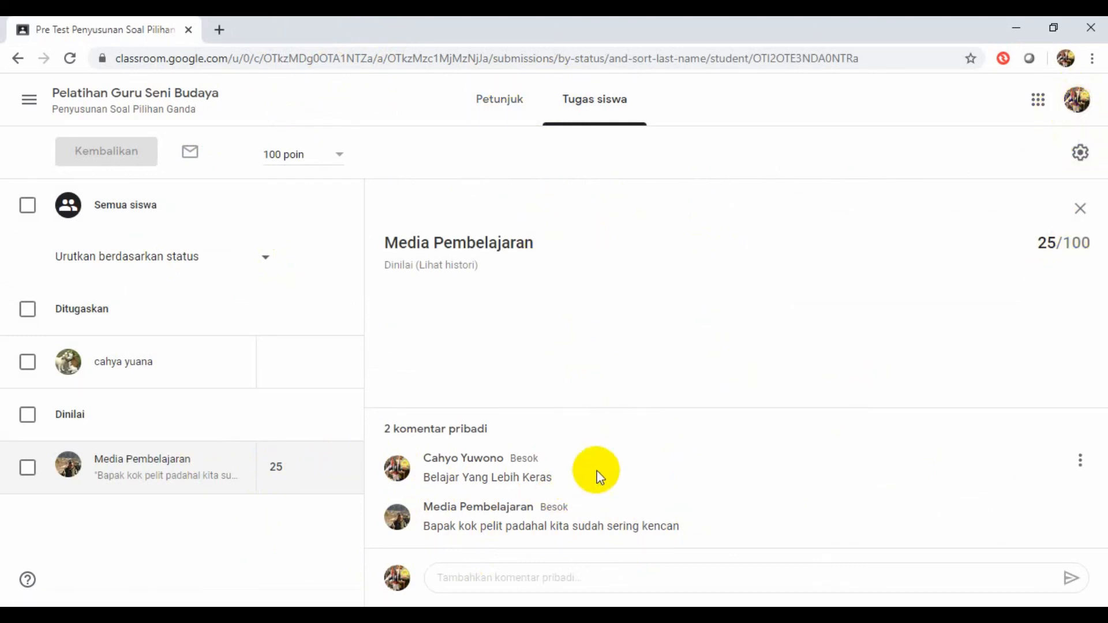
Step: As the teacher, open the student work overview for the Pre Test Penyusunan Soal Pilihan Ganda assignment from the class's Tugas Kelas page
left_click(14, 58)
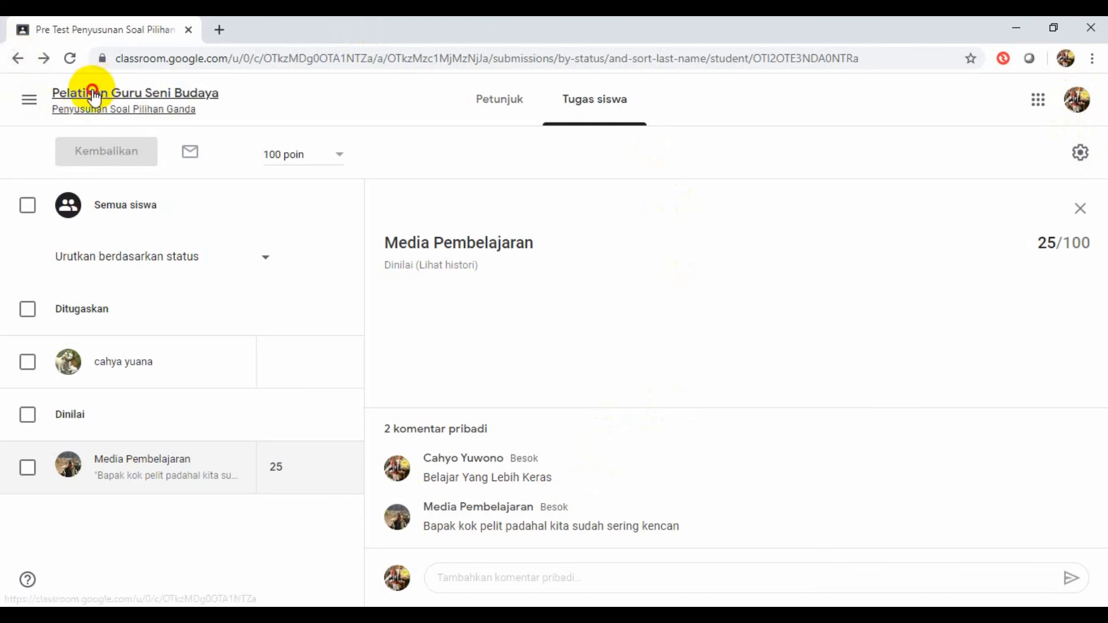
left_click(92, 93)
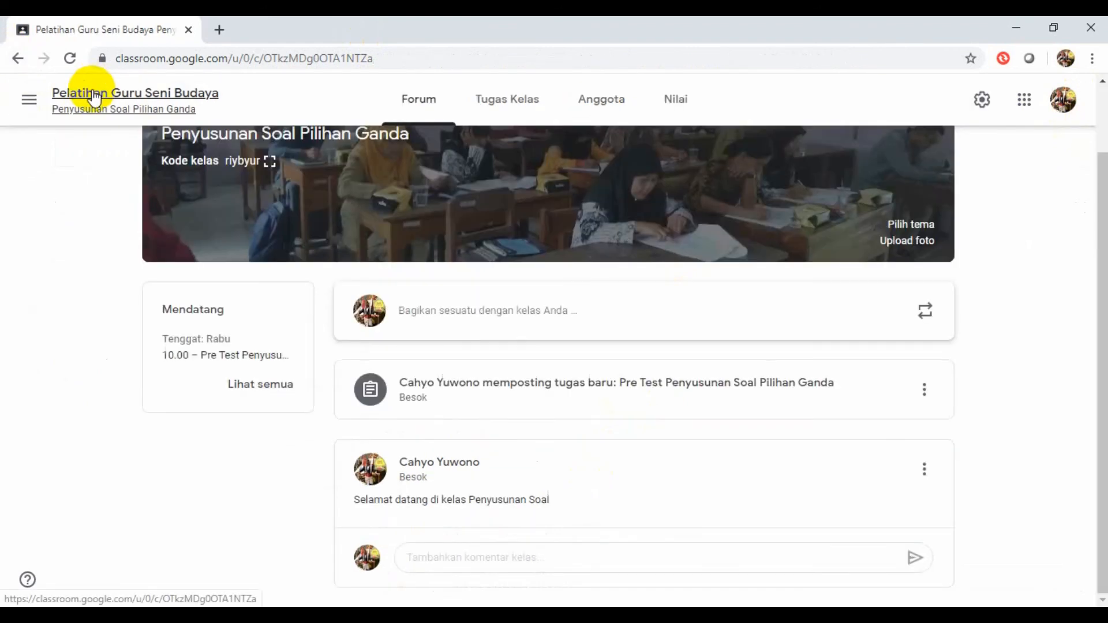
left_click(515, 108)
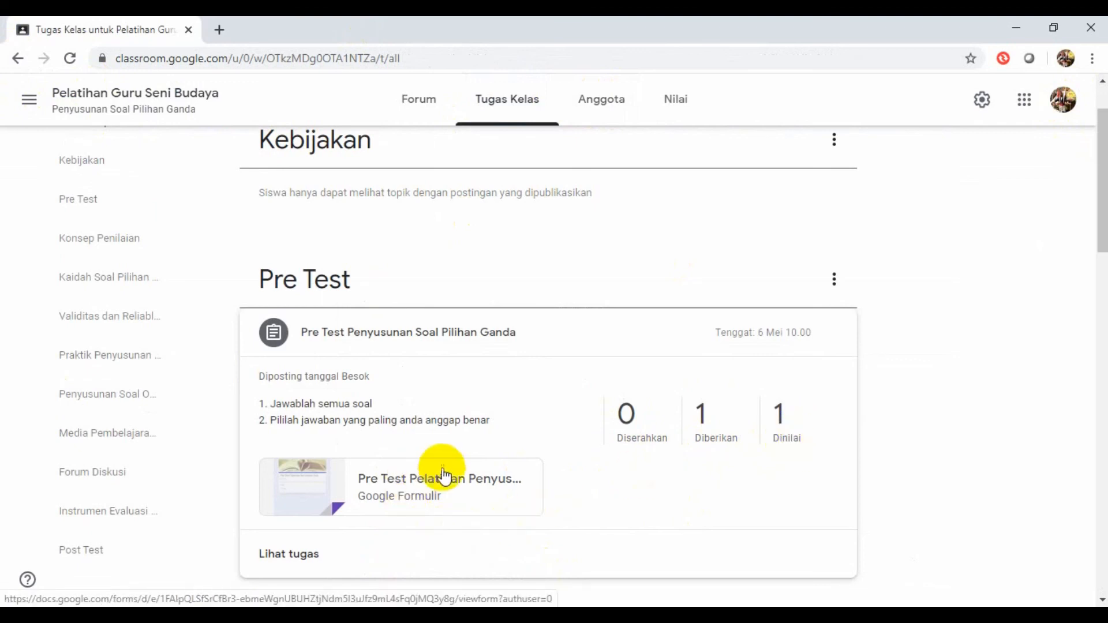
left_click(291, 561)
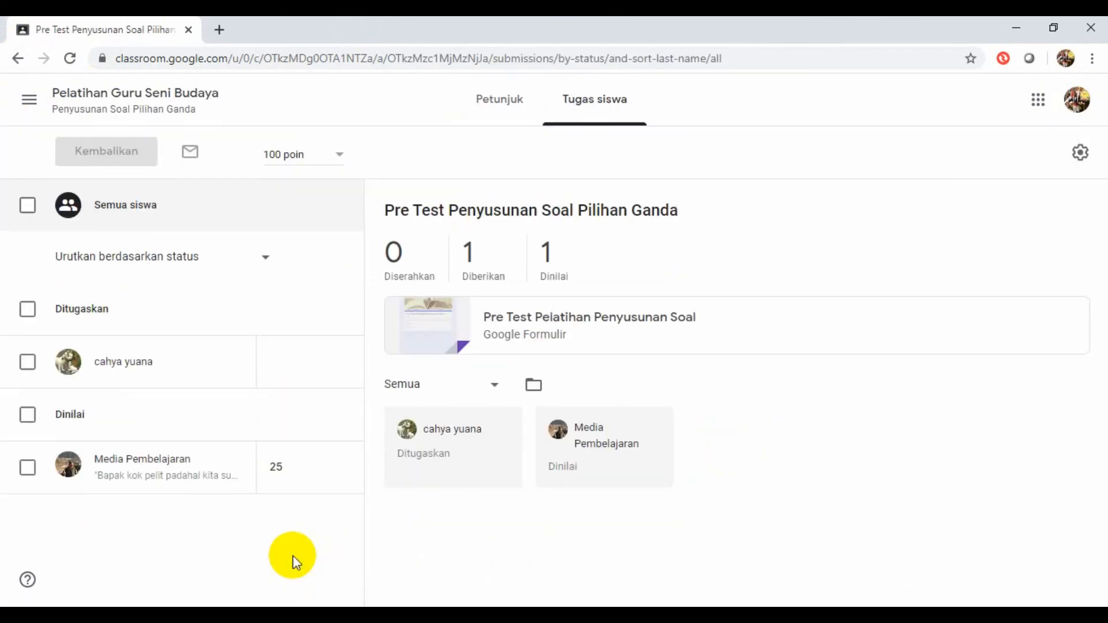
Step: Copy all class grades to a Google Sheets spreadsheet, close it, and review the grade export options
left_click(1082, 156)
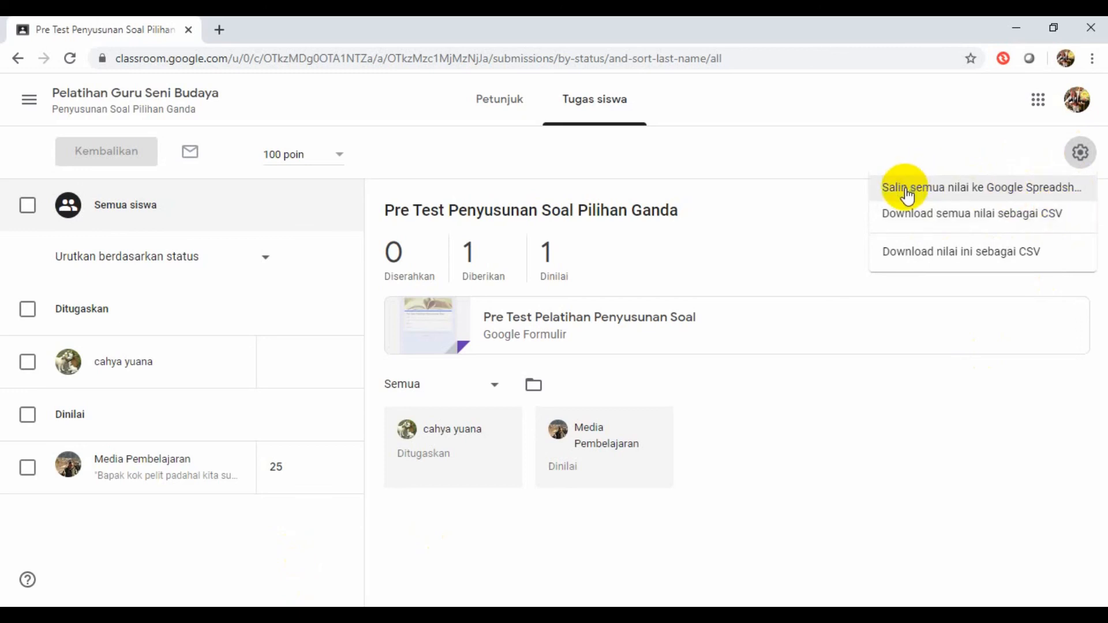
left_click(908, 190)
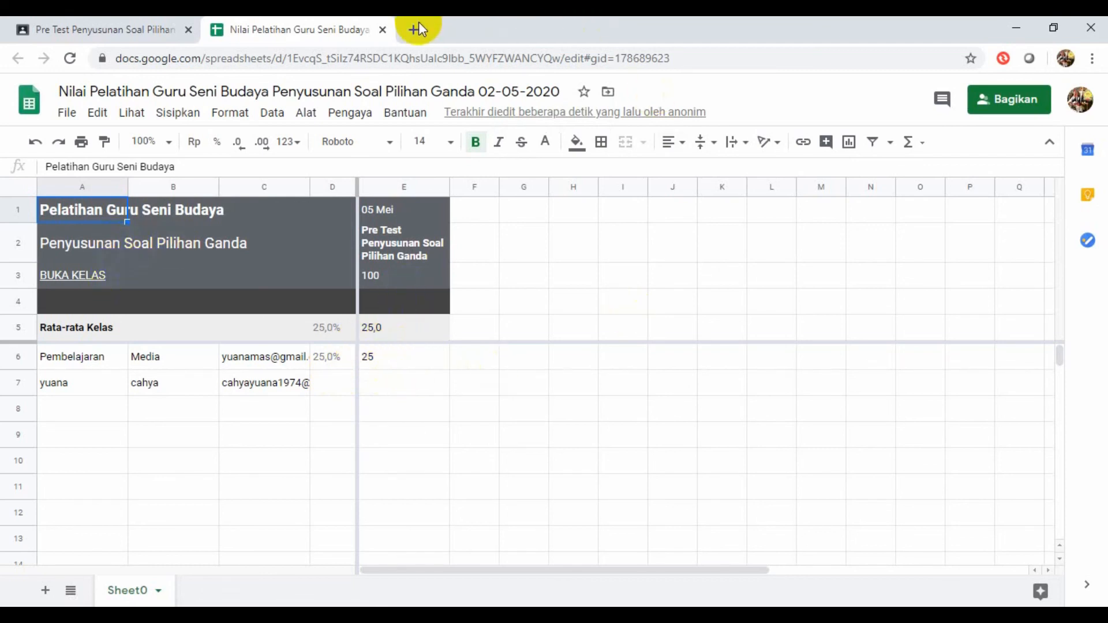
left_click(384, 30)
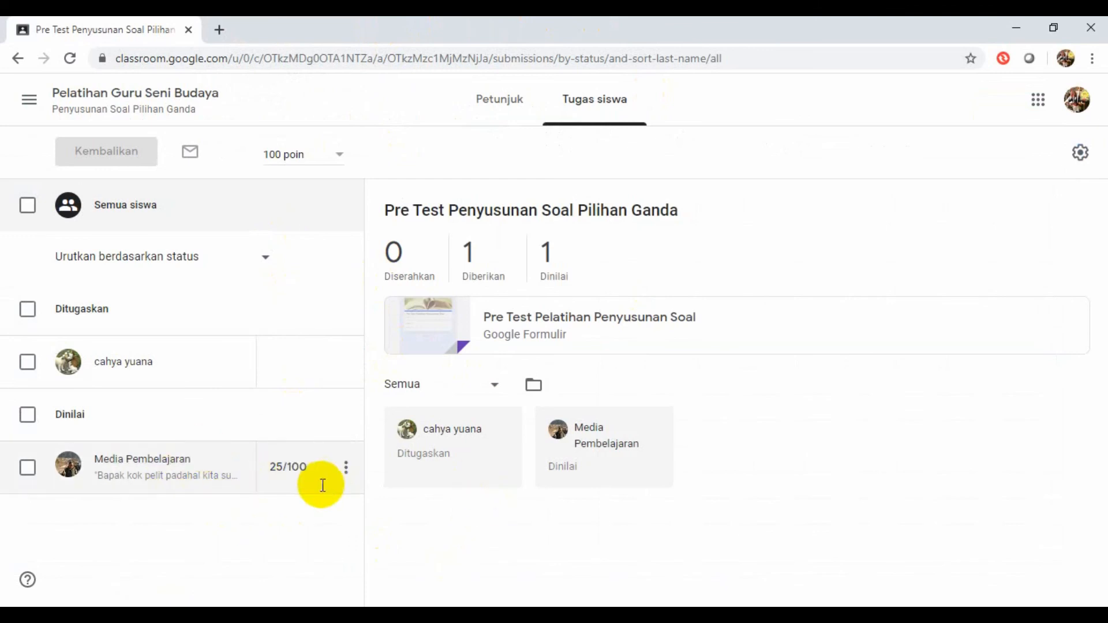
left_click(1081, 153)
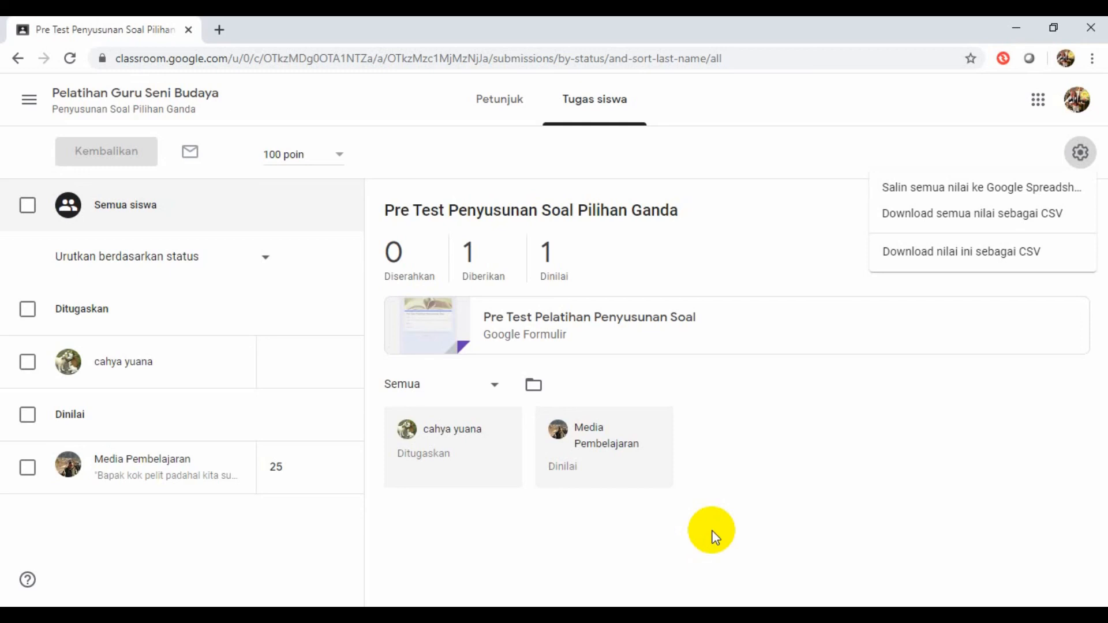
left_click(932, 386)
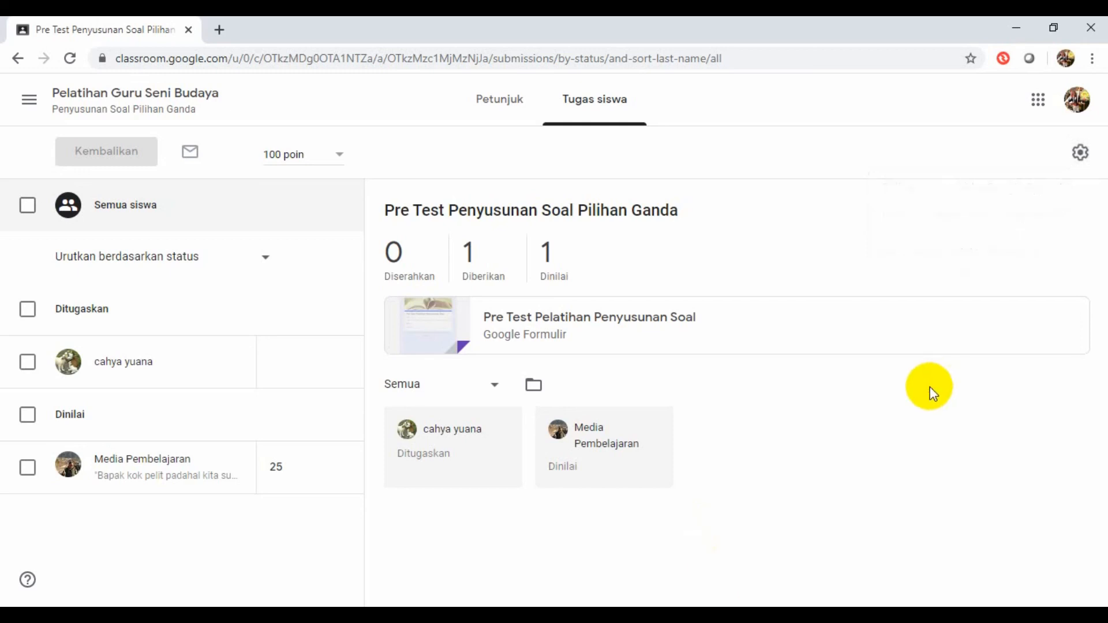